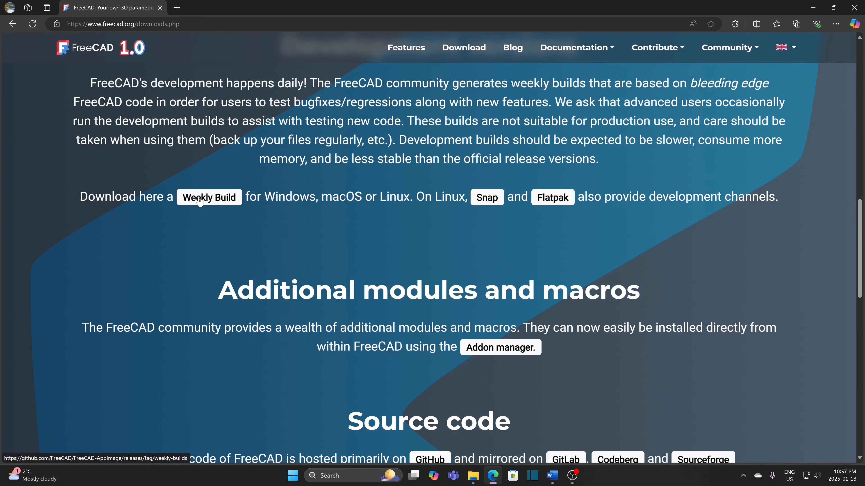
Open the FreeCAD weekly build release page and look through its assets for the Windows x86_64 package.
{"action": "left_click", "coordinate": [200, 200]}
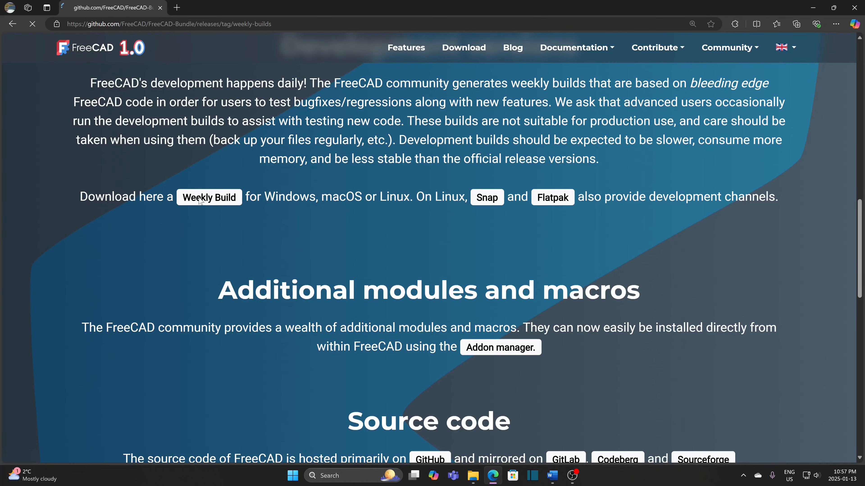
{"action": "scroll", "coordinate": [376, 266], "scroll_direction": "down", "scroll_amount": 12}
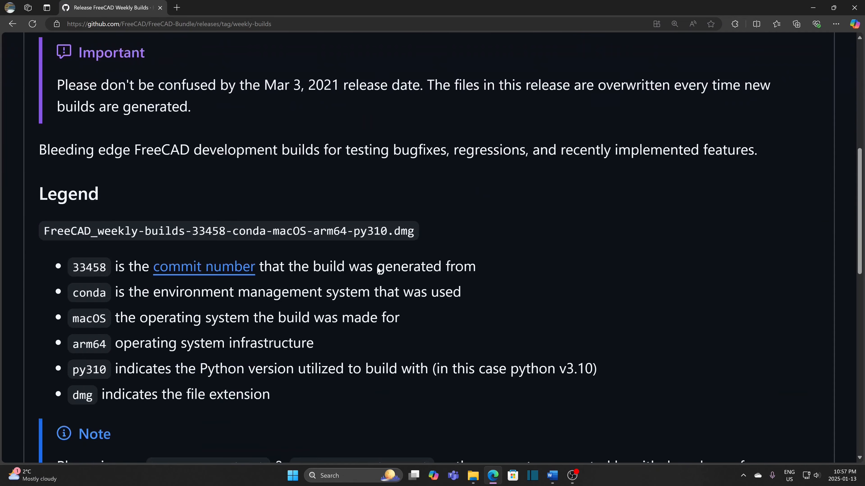
{"action": "scroll", "coordinate": [377, 268], "scroll_direction": "down", "scroll_amount": 10}
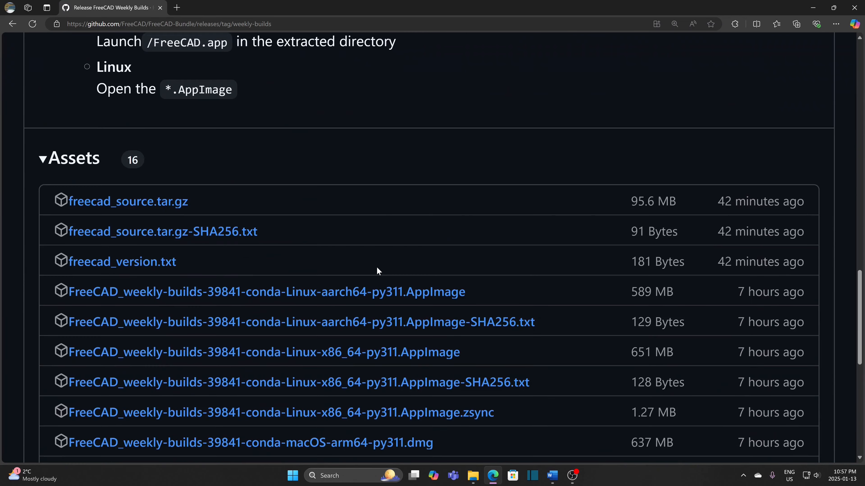
{"action": "scroll", "coordinate": [377, 268], "scroll_direction": "down", "scroll_amount": 2}
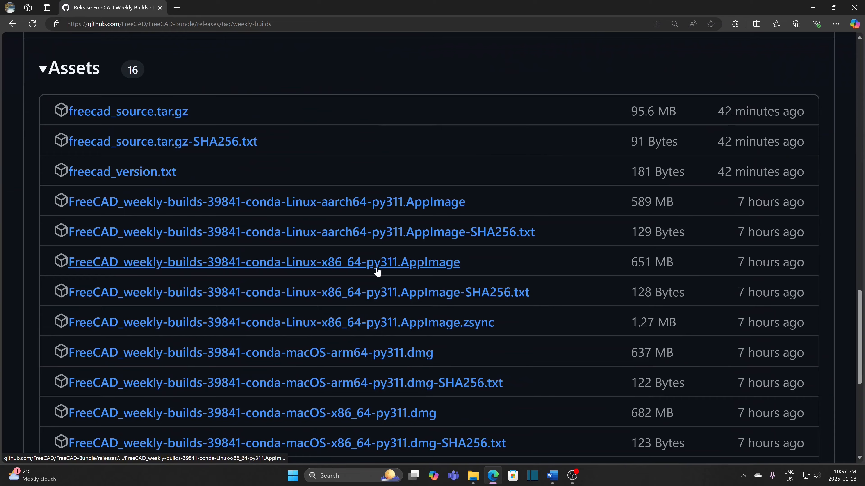
{"action": "scroll", "coordinate": [377, 271], "scroll_direction": "down", "scroll_amount": 4}
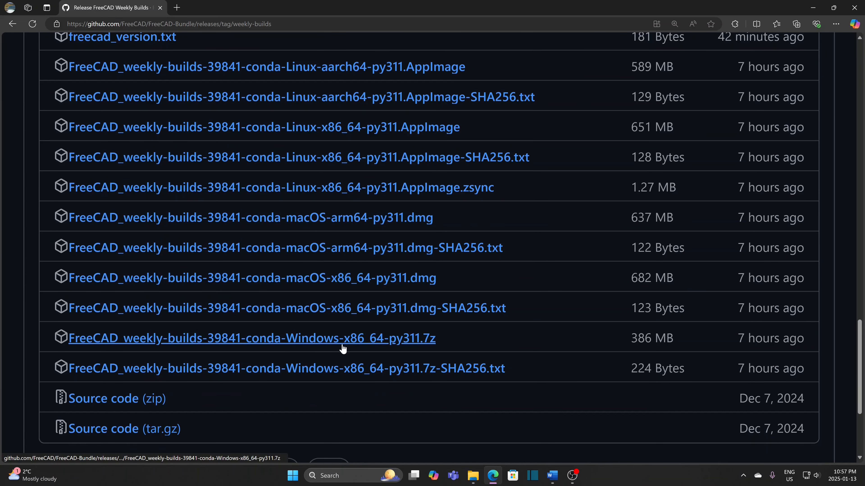
Switch to File Explorer, open the bin folder of the extracted FreeCAD weekly build and launch the freecad application.
{"action": "key", "text": "alt+Tab"}
{"action": "double_click", "coordinate": [173, 80]}
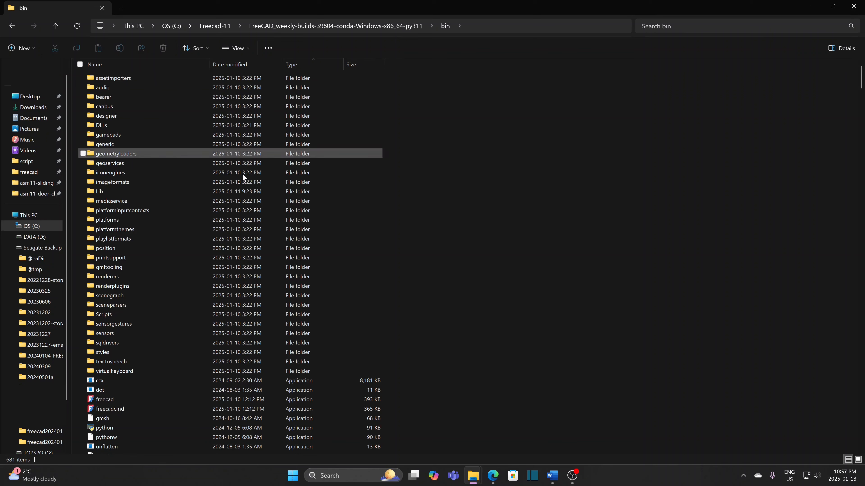
{"action": "double_click", "coordinate": [176, 399]}
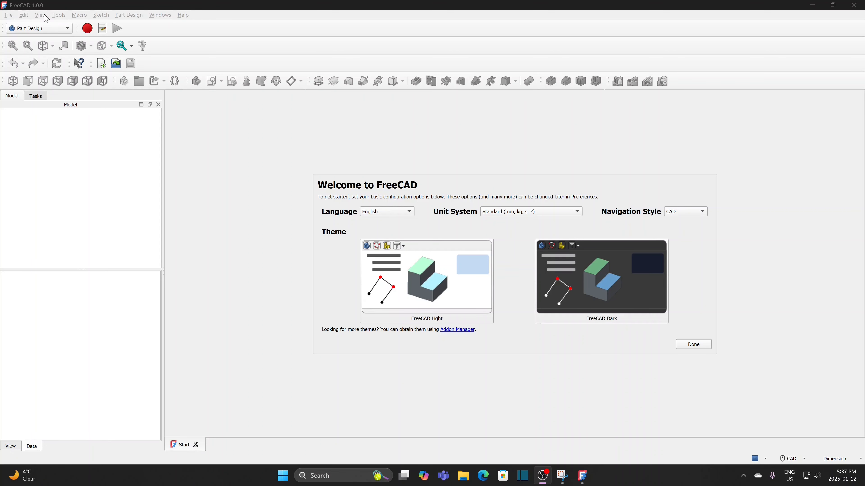
Switch to the Assembly workbench and create a new empty document.
{"action": "left_click", "coordinate": [39, 28]}
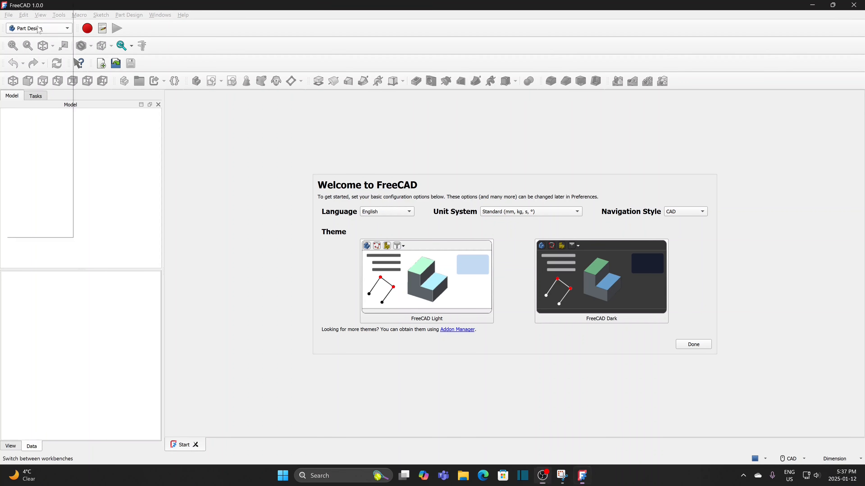
{"action": "left_click", "coordinate": [39, 30]}
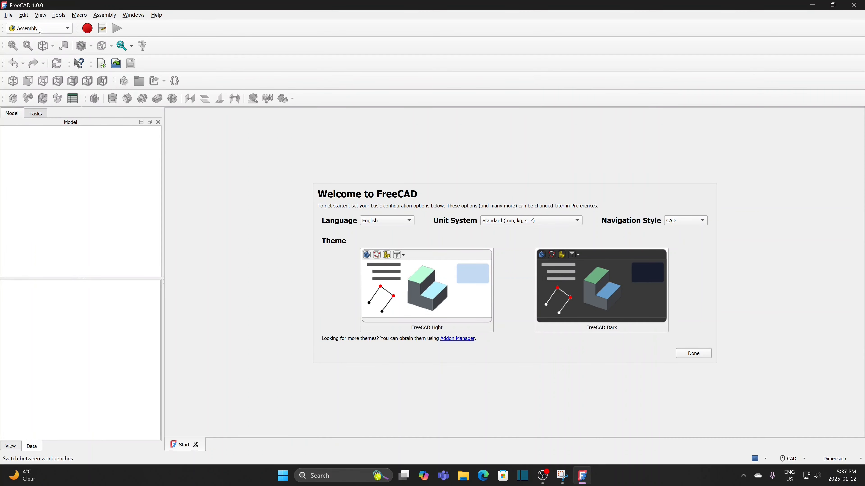
{"action": "left_click", "coordinate": [9, 15]}
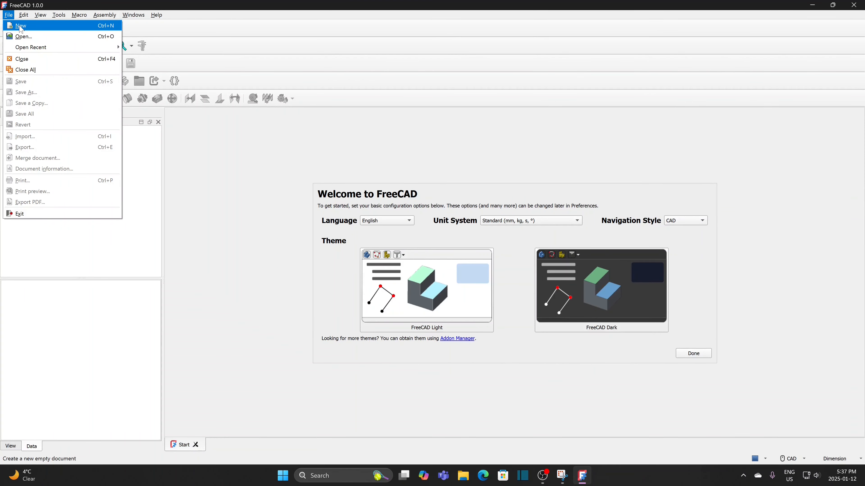
{"action": "left_click", "coordinate": [21, 28]}
Save the new document as DUJ-assembly10 in the 10version folder, replacing the existing file.
{"action": "left_click", "coordinate": [10, 16]}
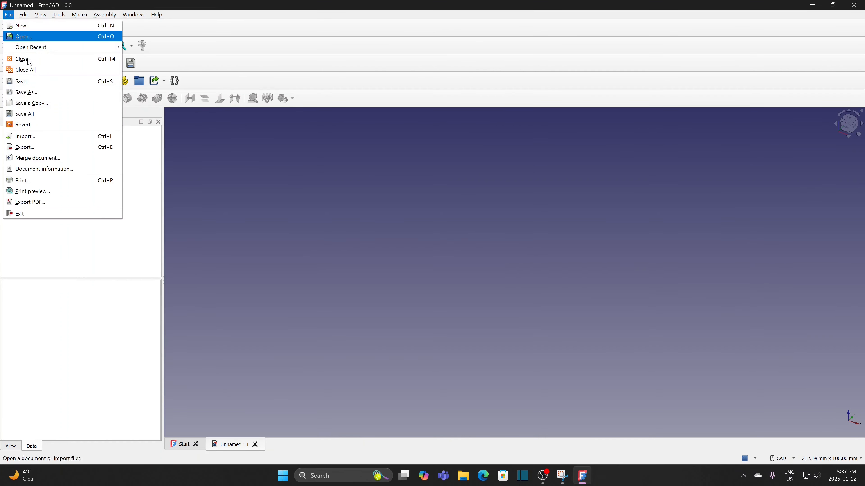
{"action": "left_click", "coordinate": [39, 92]}
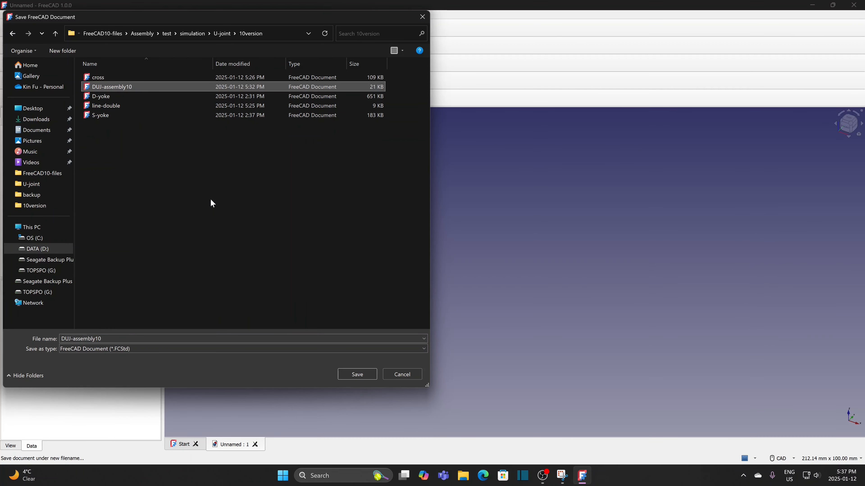
{"action": "left_click", "coordinate": [348, 374]}
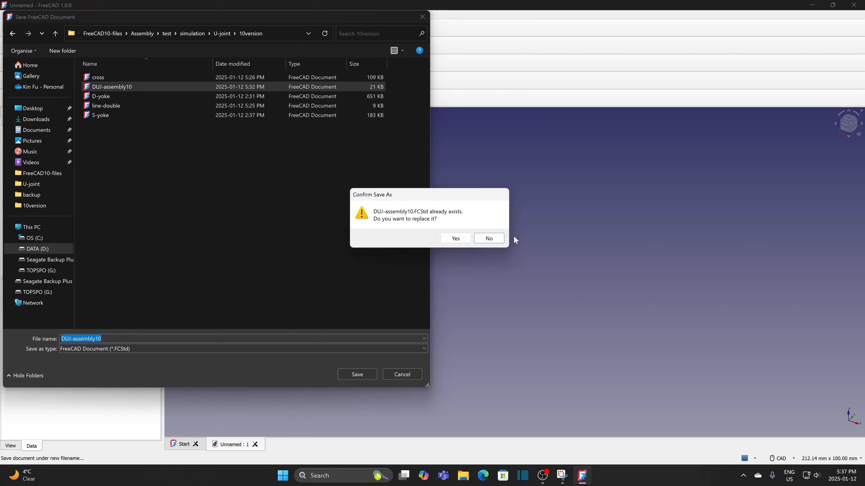
{"action": "left_click", "coordinate": [460, 237]}
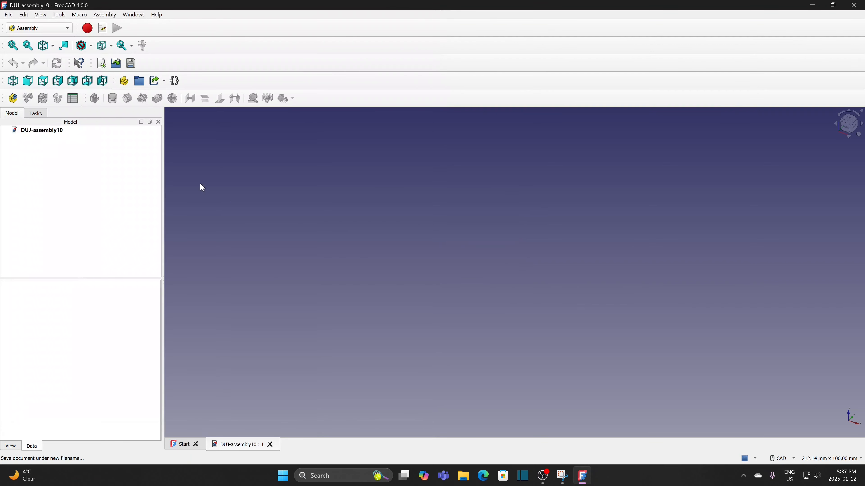
Create an assembly in the DUJ-assembly10 document and load the line-double file as a source for inserting components.
{"action": "left_click", "coordinate": [41, 130]}
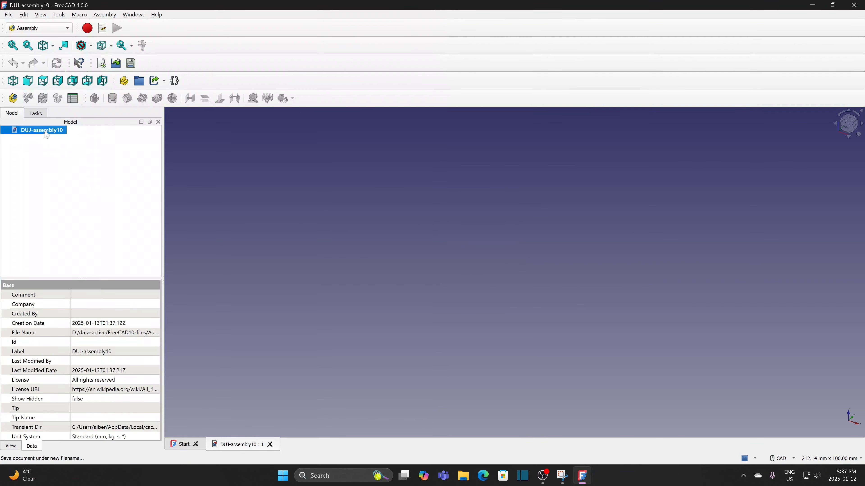
{"action": "left_click", "coordinate": [13, 98]}
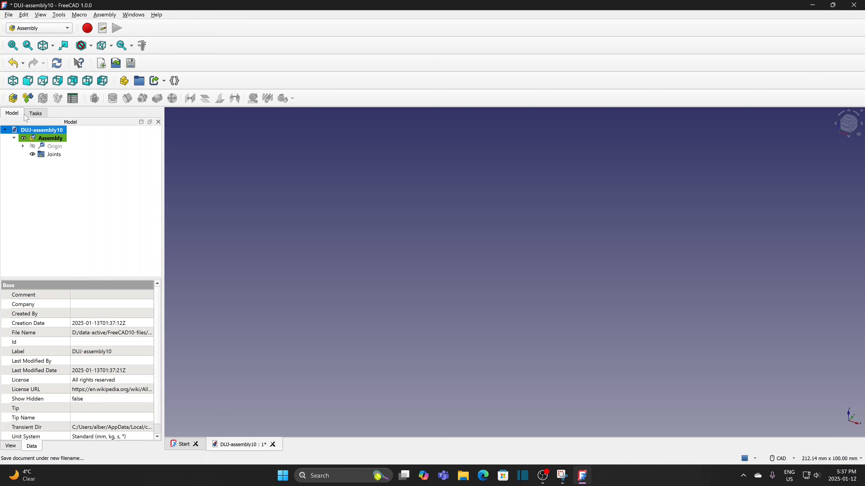
{"action": "left_click", "coordinate": [29, 99]}
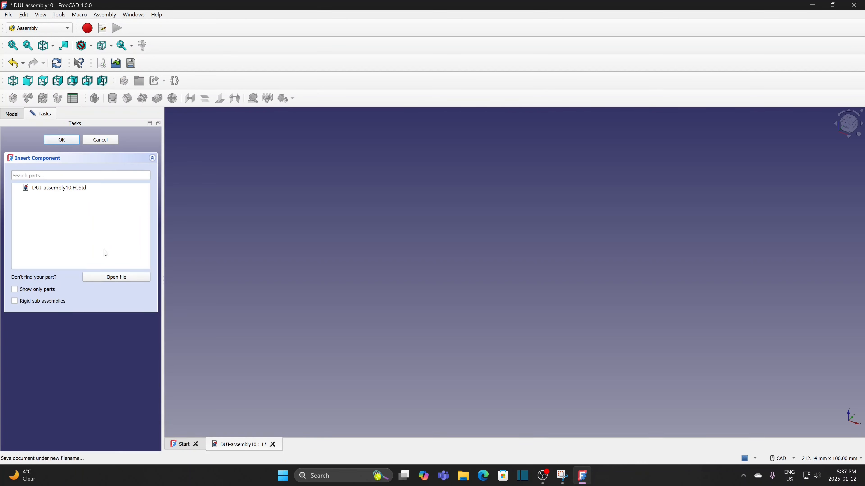
{"action": "left_click", "coordinate": [111, 278]}
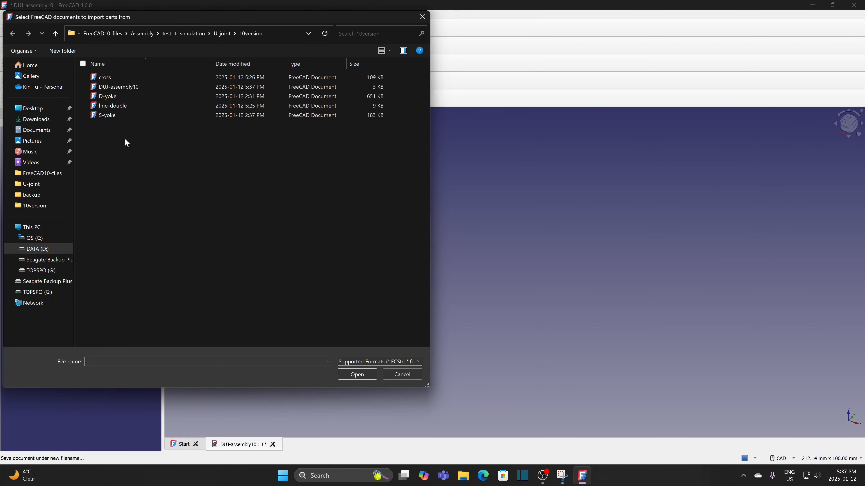
{"action": "left_click", "coordinate": [116, 106]}
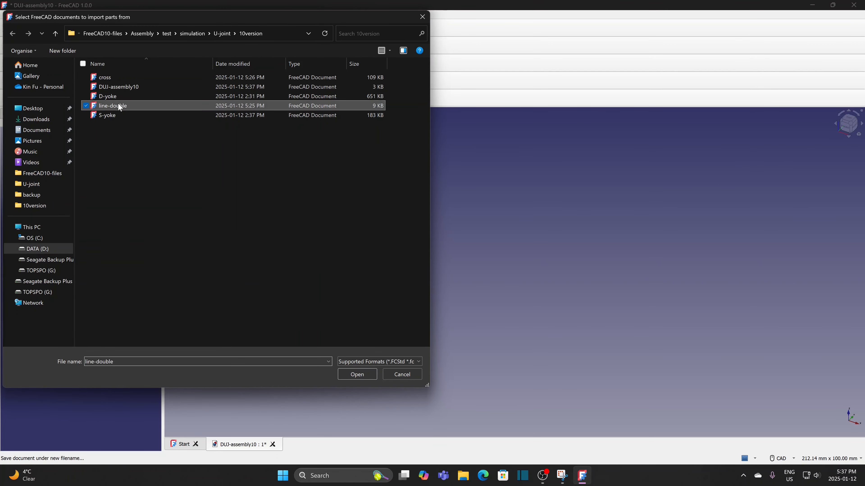
{"action": "left_click", "coordinate": [354, 374]}
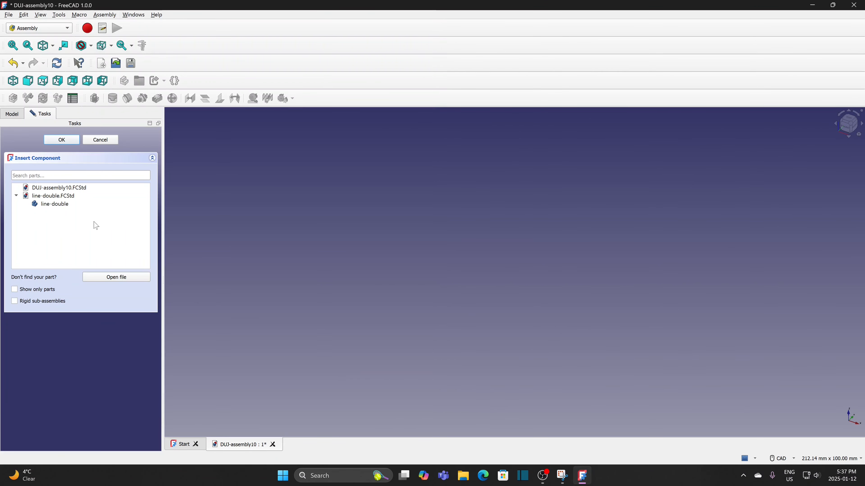
Insert the line-double body into the assembly as the grounded part and finish the insertion.
{"action": "left_click", "coordinate": [68, 205]}
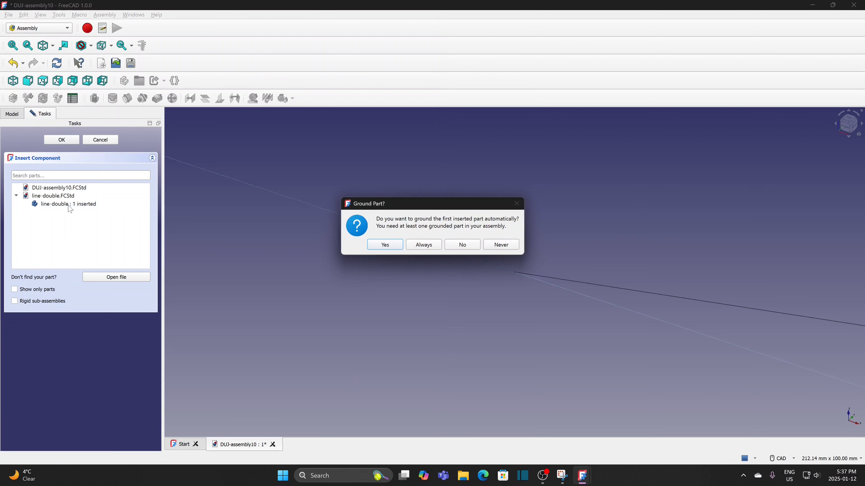
{"action": "left_click", "coordinate": [385, 245]}
{"action": "scroll", "coordinate": [411, 257], "scroll_direction": "down", "scroll_amount": 3}
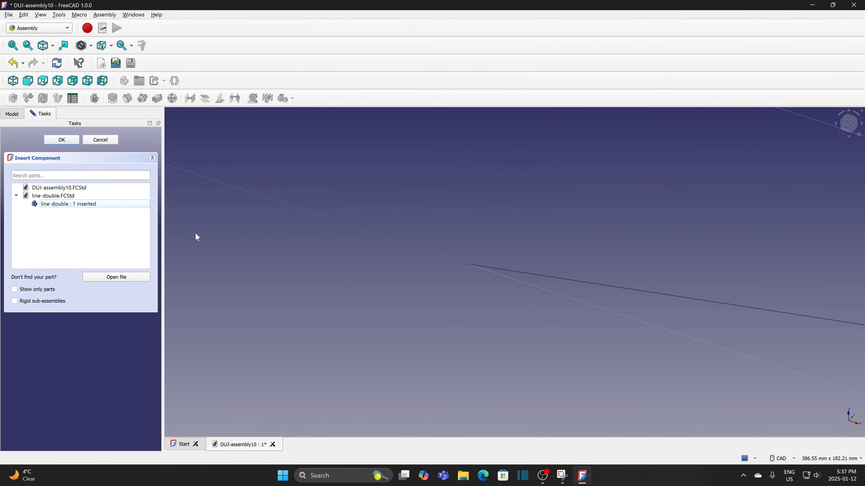
{"action": "left_click", "coordinate": [62, 140]}
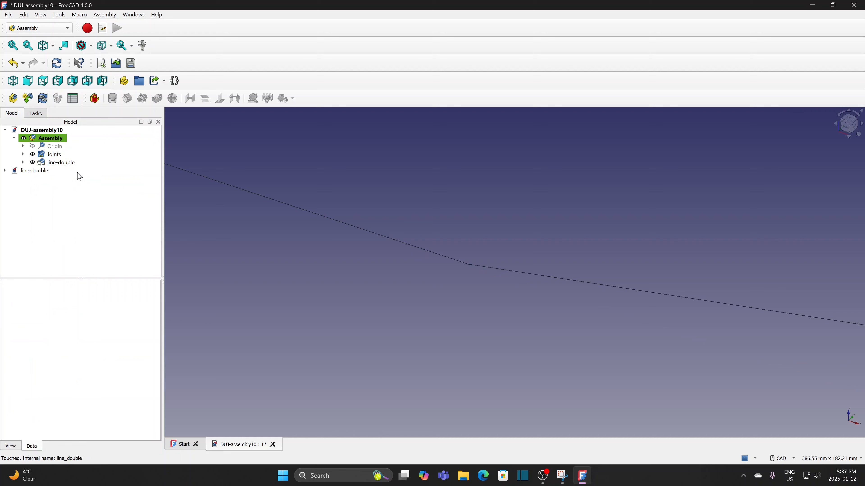
Open the sketch of the line-double component to examine its line lengths and angle, and close it.
{"action": "left_click", "coordinate": [22, 162]}
{"action": "left_click", "coordinate": [64, 180]}
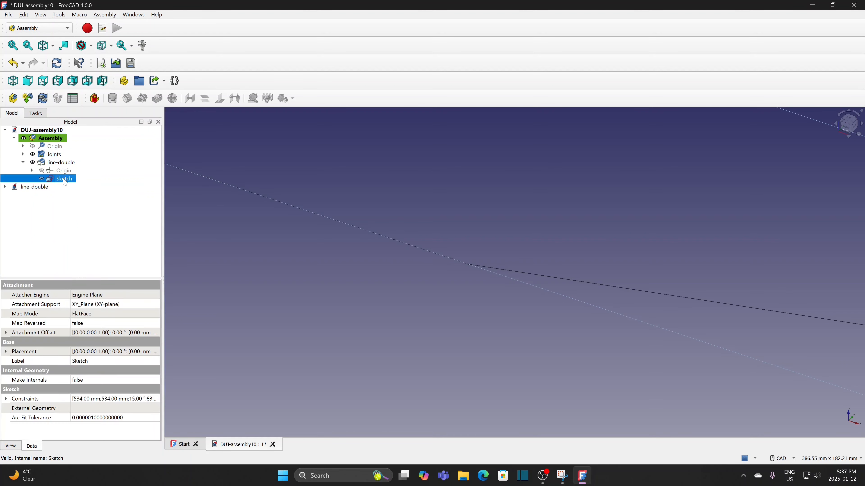
{"action": "double_click", "coordinate": [64, 179]}
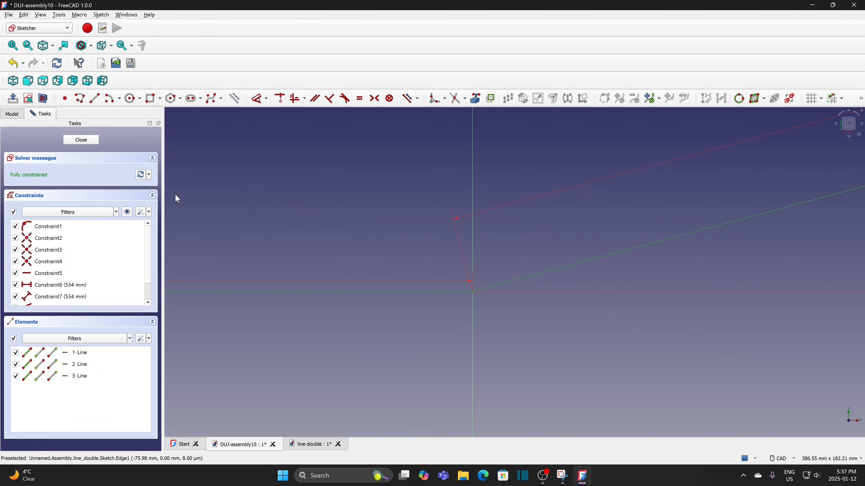
{"action": "left_click", "coordinate": [13, 45]}
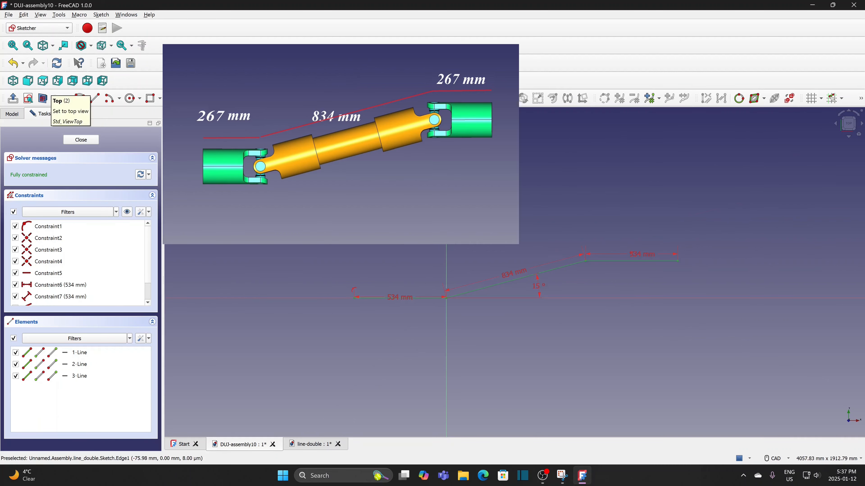
{"action": "middle_click_drag", "start_coordinate": [526, 340], "coordinate": [453, 329]}
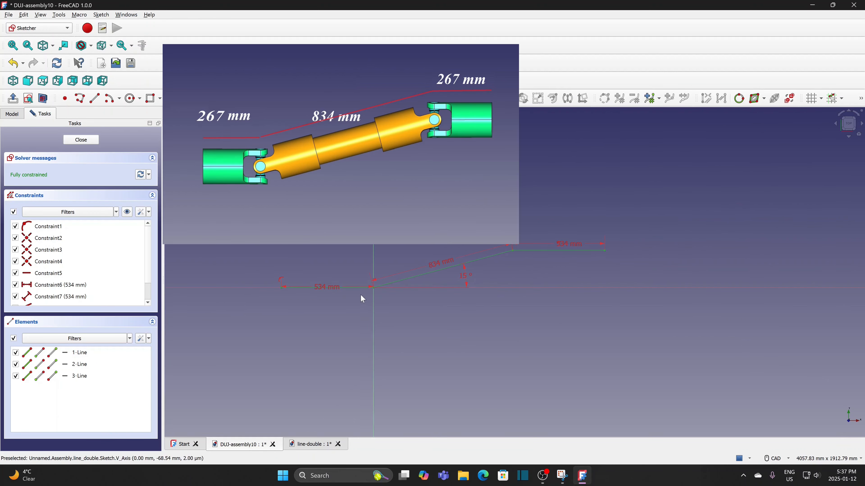
{"action": "left_click_drag", "start_coordinate": [329, 270], "coordinate": [326, 258]}
{"action": "left_click", "coordinate": [81, 139]}
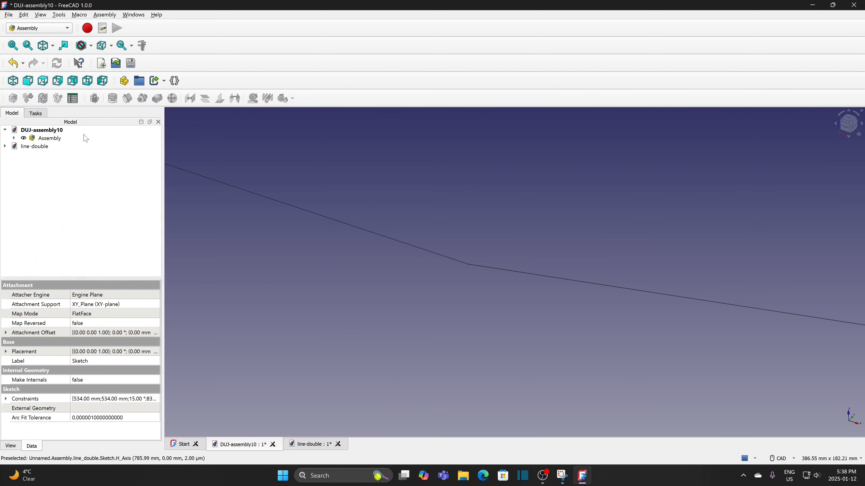
Reactivate the assembly, load the S-yoke file and insert two copies of its yoke body.
{"action": "left_click", "coordinate": [53, 140]}
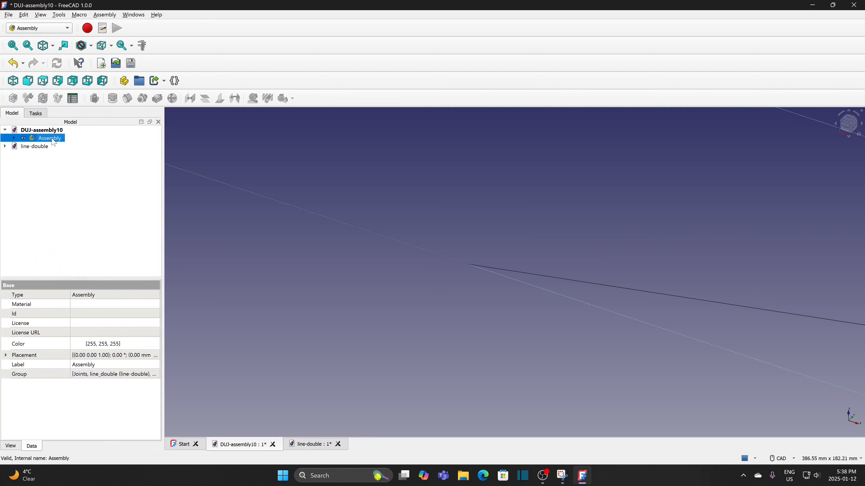
{"action": "double_click", "coordinate": [52, 139]}
{"action": "left_click", "coordinate": [27, 98]}
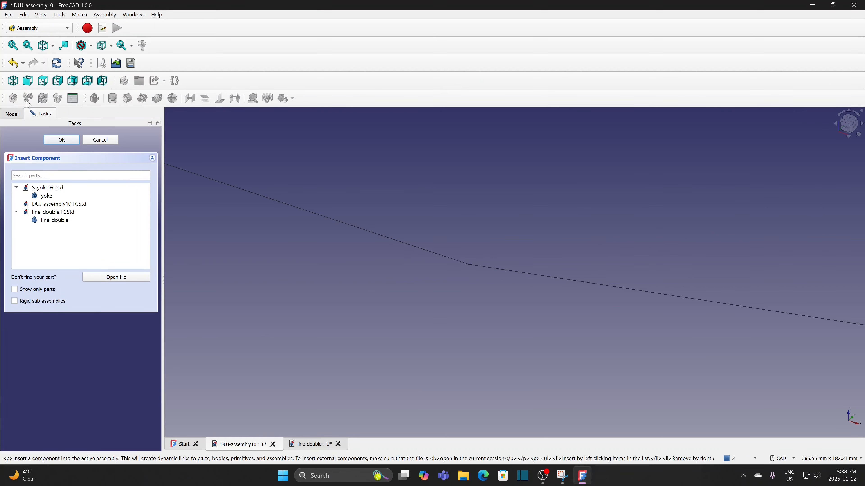
{"action": "left_click", "coordinate": [111, 277]}
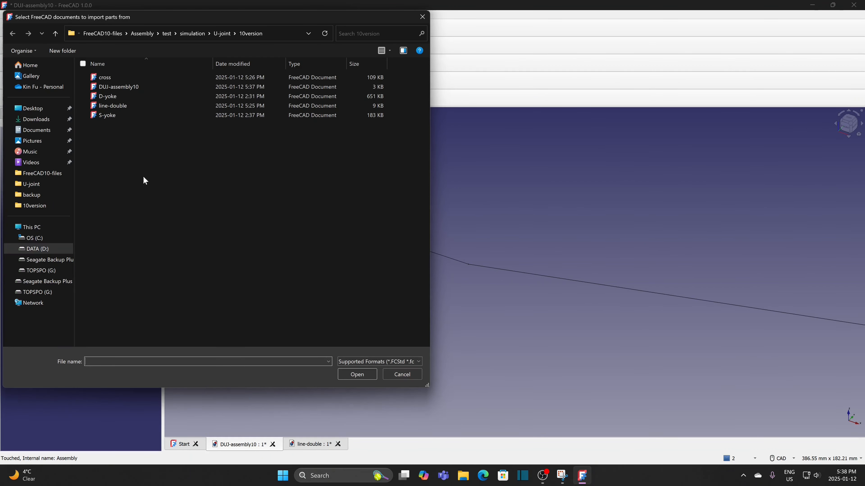
{"action": "left_click", "coordinate": [113, 115]}
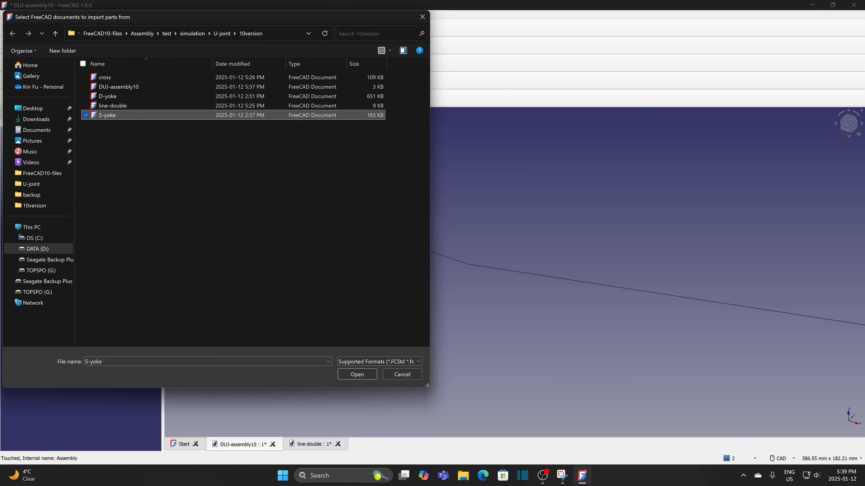
{"action": "left_click", "coordinate": [351, 375]}
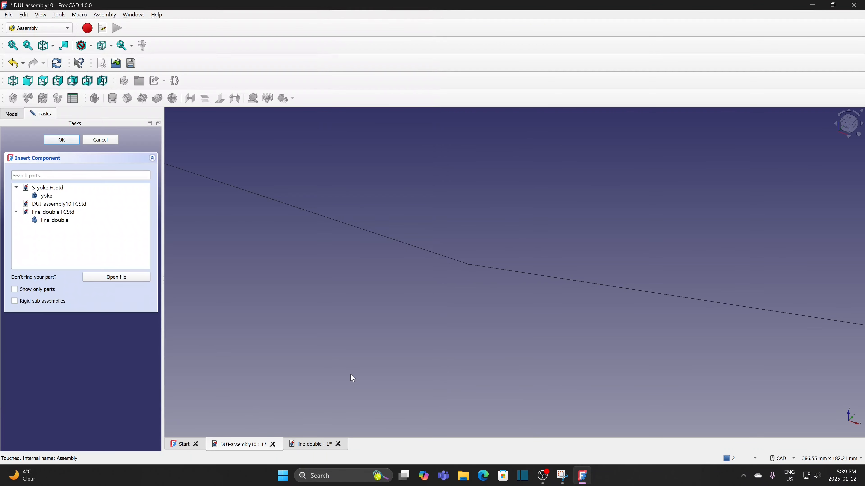
{"action": "left_click", "coordinate": [48, 197]}
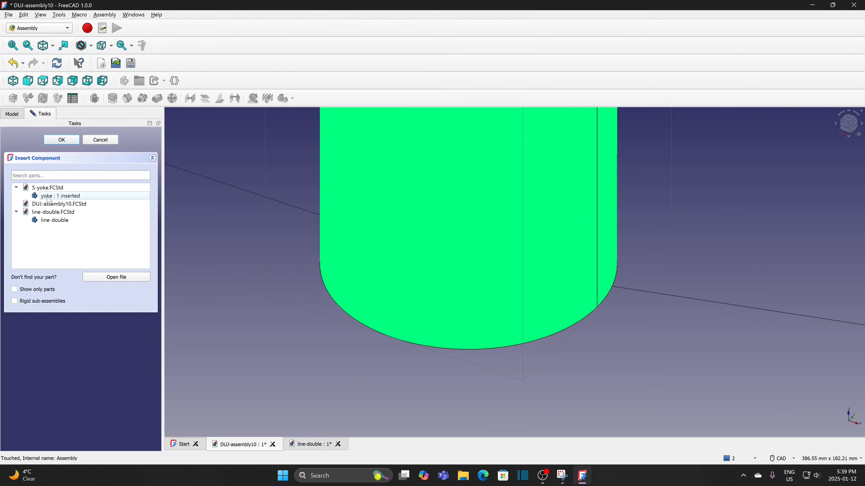
{"action": "left_click", "coordinate": [48, 197]}
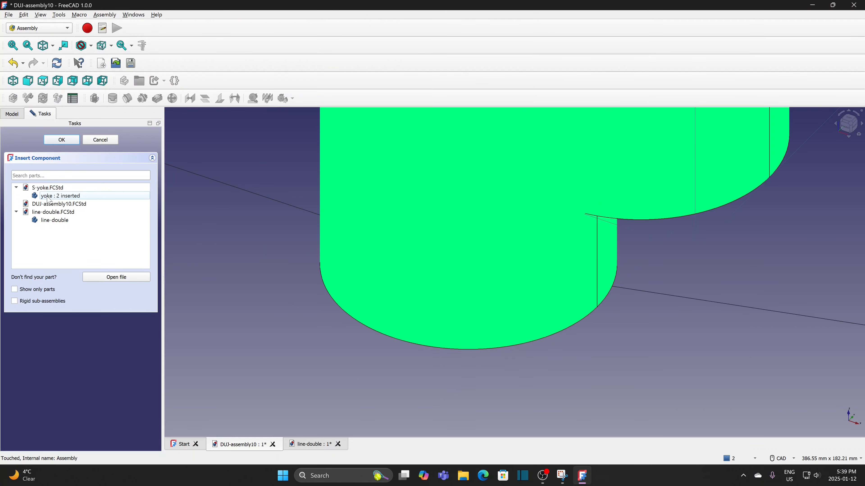
Finish inserting the two yokes and save the assembly document together with its dependent files.
{"action": "left_click", "coordinate": [68, 142]}
{"action": "scroll", "coordinate": [208, 179], "scroll_direction": "down", "scroll_amount": 5}
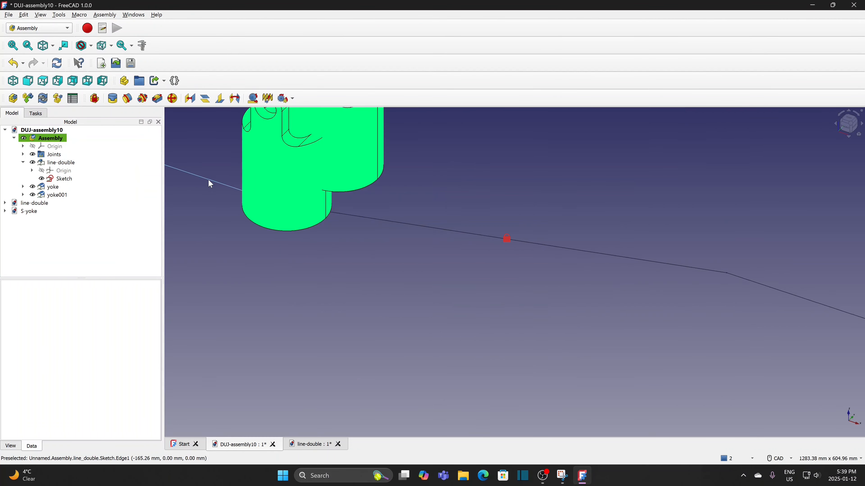
{"action": "scroll", "coordinate": [329, 262], "scroll_direction": "down", "scroll_amount": 6}
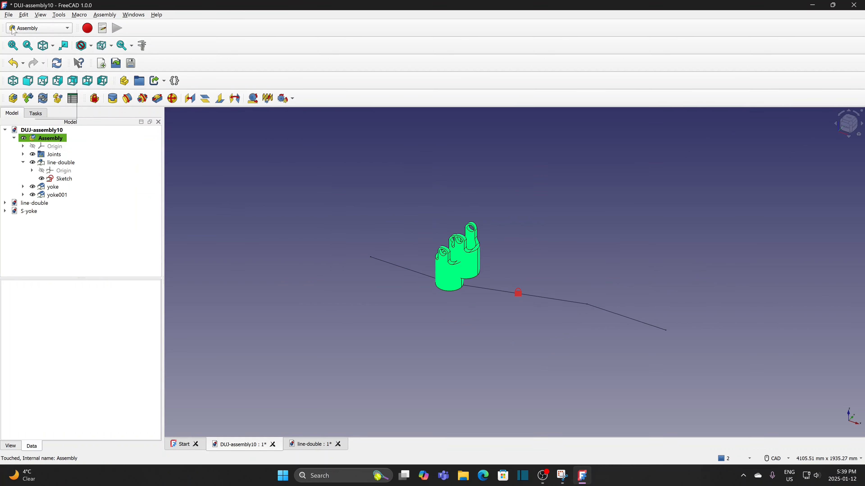
{"action": "left_click", "coordinate": [8, 14]}
{"action": "left_click", "coordinate": [27, 84]}
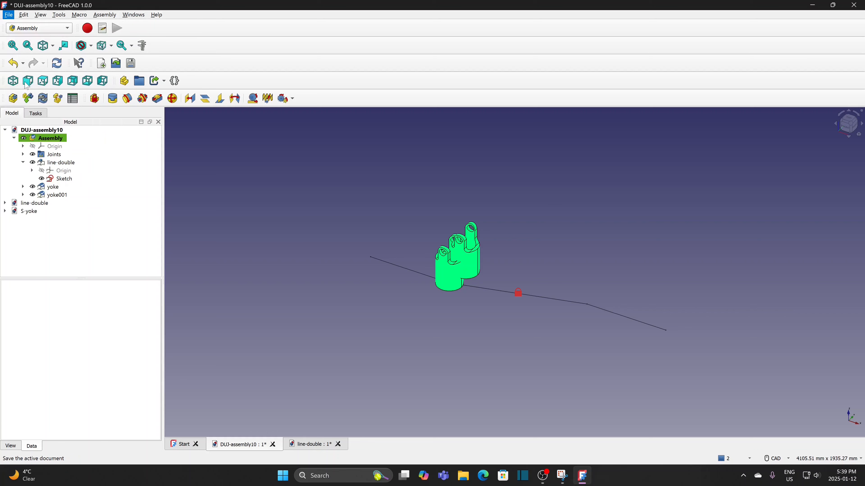
{"action": "left_click", "coordinate": [488, 250]}
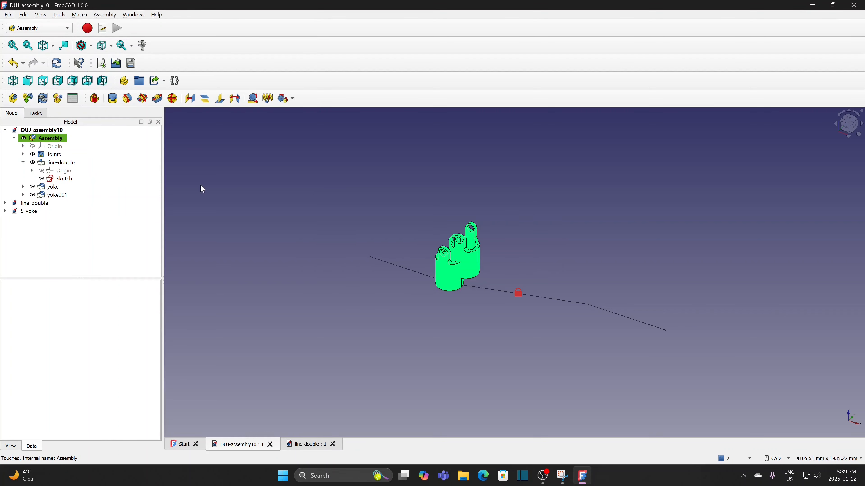
Close all open documents and reopen the DUJ-assembly10 file.
{"action": "left_click", "coordinate": [8, 15]}
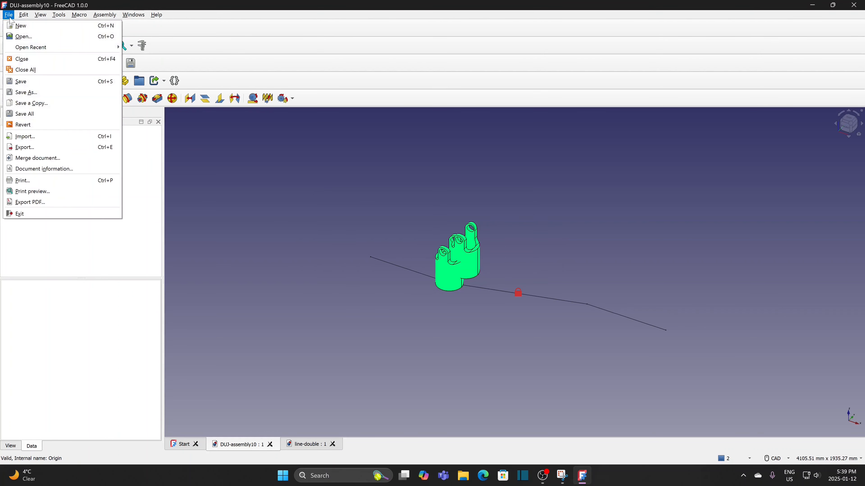
{"action": "left_click", "coordinate": [25, 70]}
{"action": "left_click", "coordinate": [8, 15]}
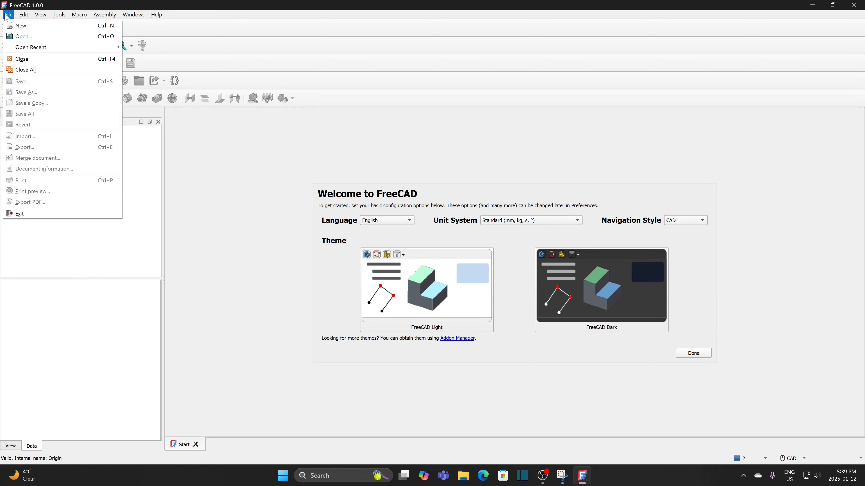
{"action": "left_click", "coordinate": [24, 37]}
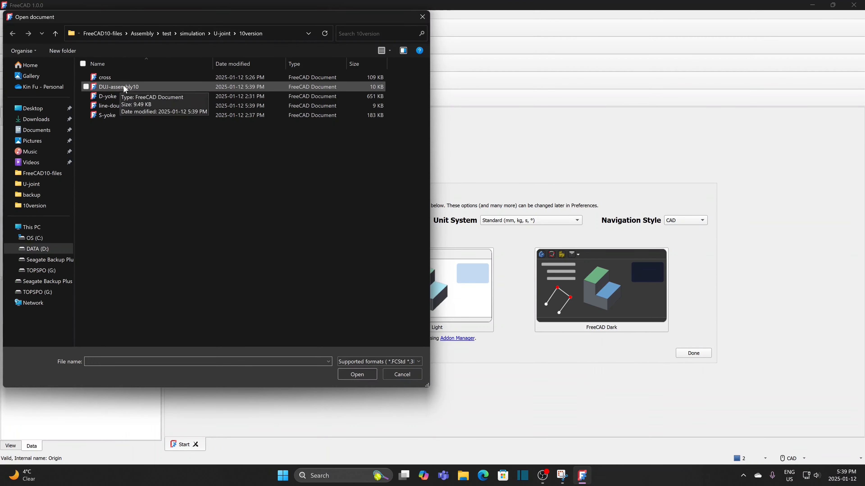
{"action": "left_click", "coordinate": [123, 85]}
{"action": "left_click", "coordinate": [358, 374]}
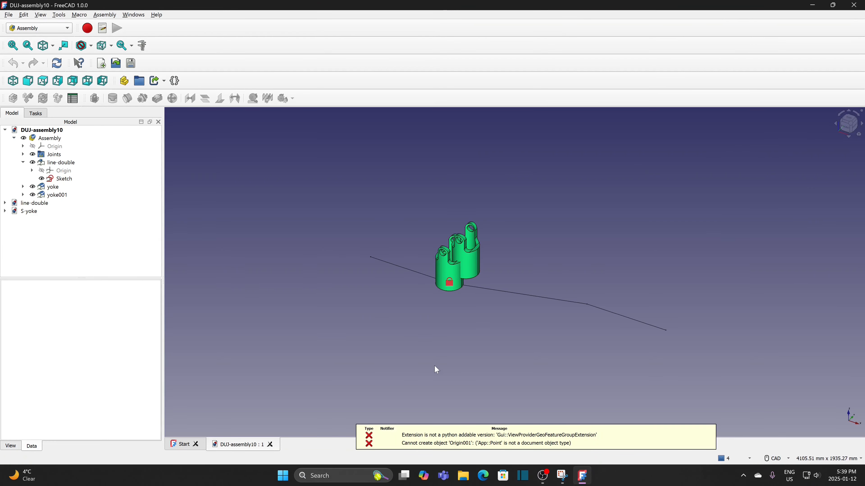
Activate the assembly and move the two yokes apart, placing one near each outer line of the skeleton.
{"action": "scroll", "coordinate": [469, 297], "scroll_direction": "up", "scroll_amount": 3}
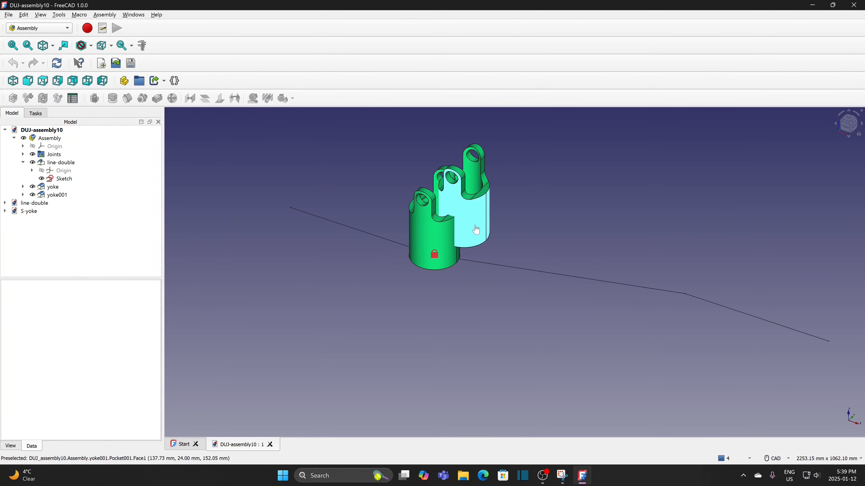
{"action": "double_click", "coordinate": [60, 138]}
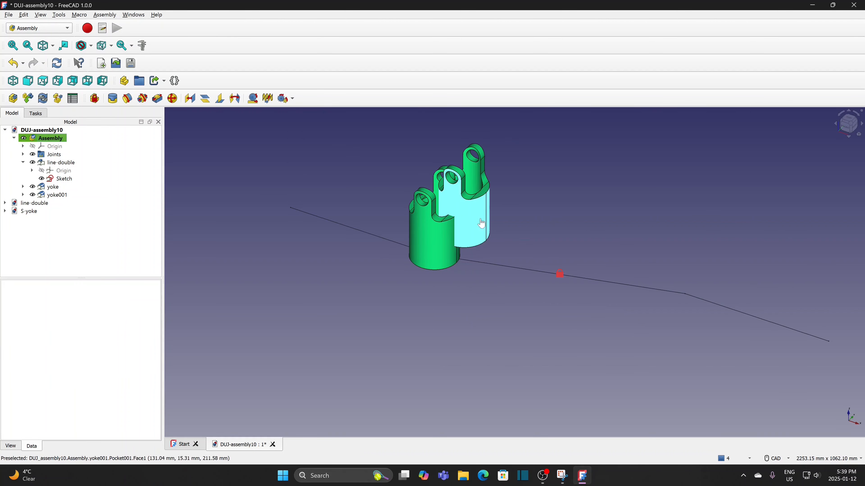
{"action": "left_click_drag", "start_coordinate": [482, 224], "coordinate": [747, 316]}
{"action": "left_click_drag", "start_coordinate": [442, 261], "coordinate": [341, 209]}
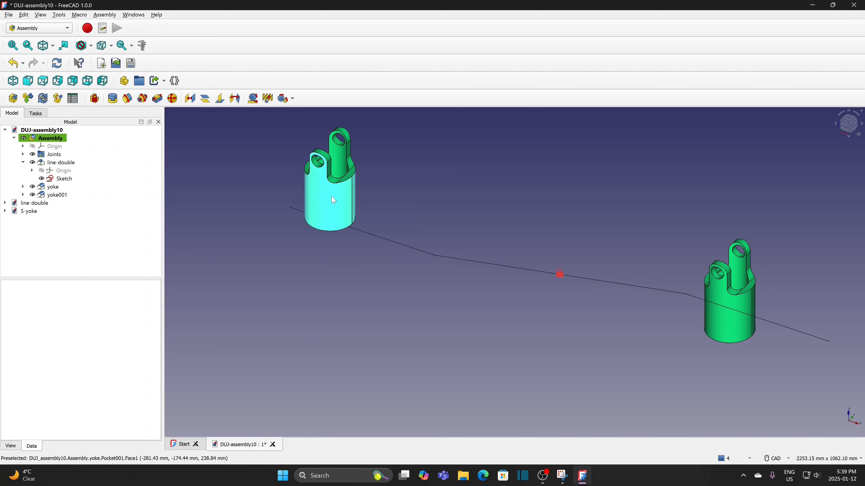
Rotate yoke001 by -90° and yoke by 90° so they lie lengthwise with their forks facing each other.
{"action": "left_click", "coordinate": [334, 200]}
{"action": "left_click", "coordinate": [56, 188]}
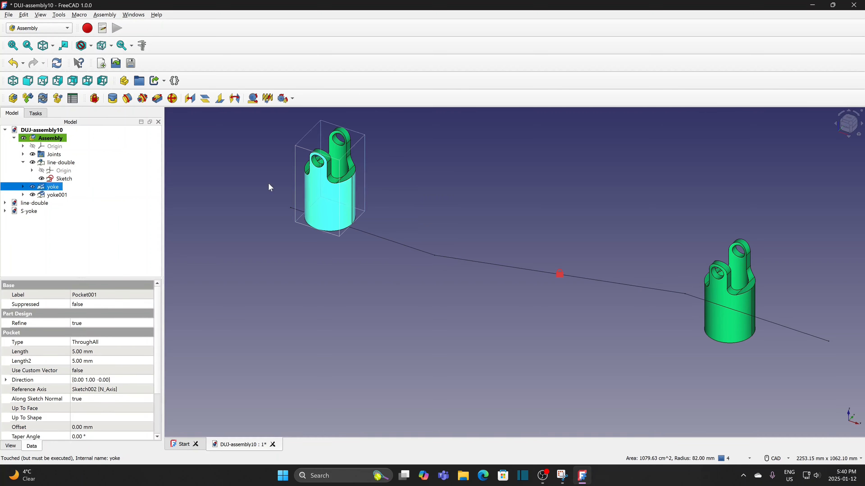
{"action": "left_click", "coordinate": [56, 195]}
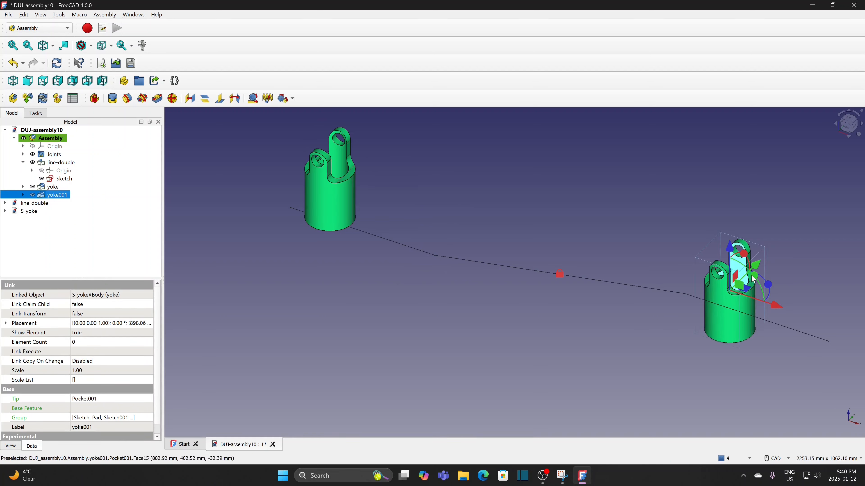
{"action": "left_click_drag", "start_coordinate": [755, 280], "coordinate": [709, 272]}
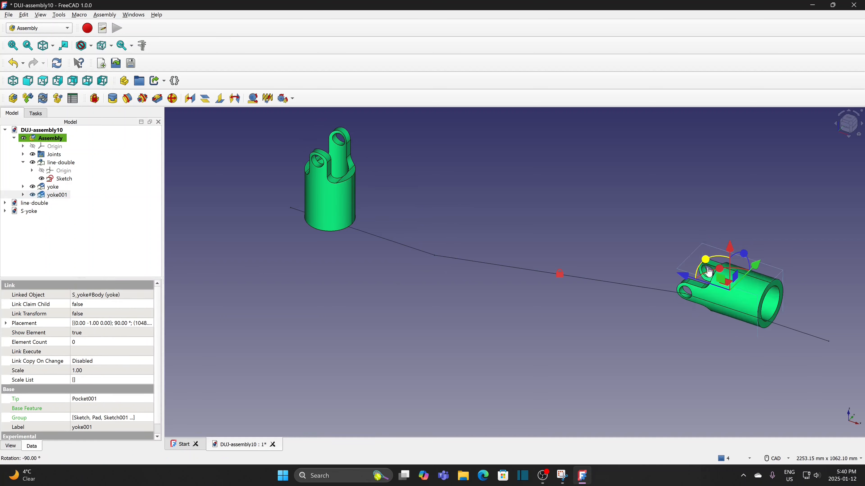
{"action": "left_click", "coordinate": [53, 189]}
{"action": "left_click_drag", "start_coordinate": [361, 177], "coordinate": [382, 248]}
{"action": "left_click", "coordinate": [349, 250]}
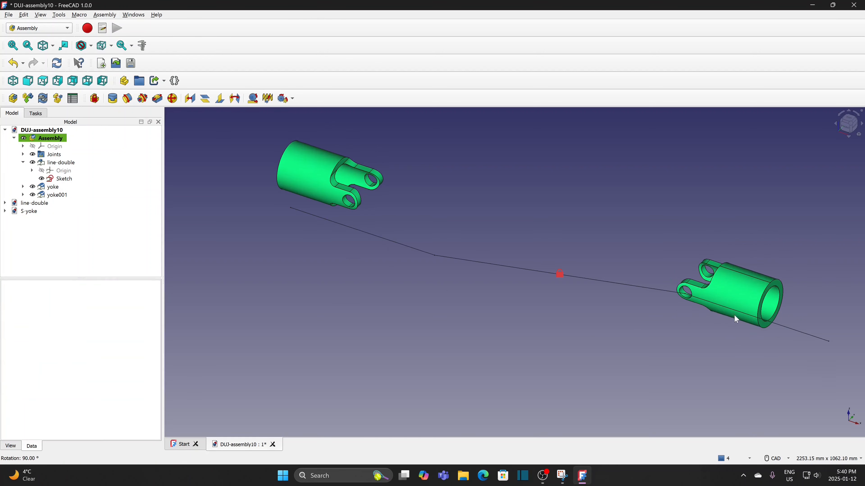
Create a revolute joint between the circular end edge of yoke001 and the adjacent outer skeleton line, with 0 mm offset.
{"action": "left_click", "coordinate": [774, 314]}
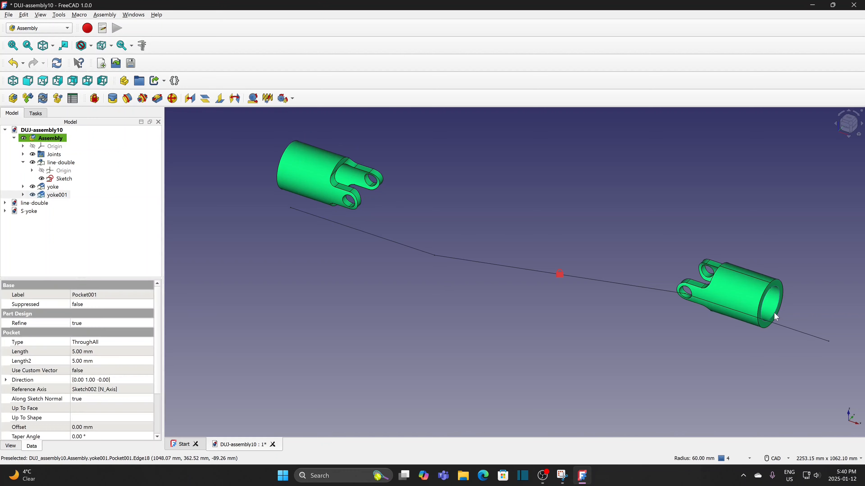
{"action": "left_click", "coordinate": [788, 329], "text": "ctrl"}
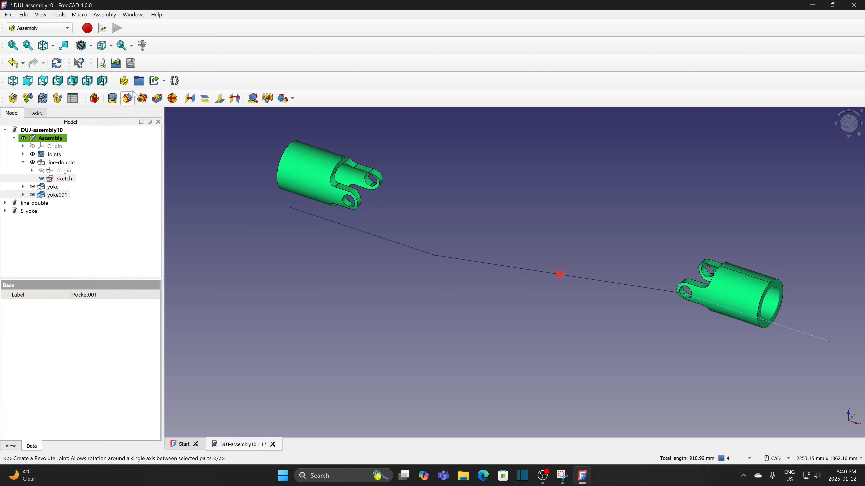
{"action": "left_click", "coordinate": [127, 99]}
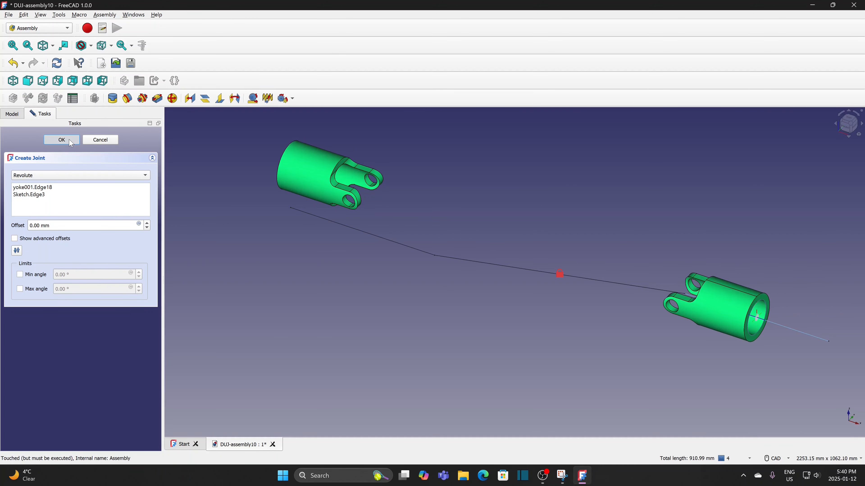
{"action": "left_click", "coordinate": [61, 140]}
Create a revolute joint between the other yoke's circular end edge and the remaining outer skeleton line, with 0 mm offset.
{"action": "scroll", "coordinate": [221, 205], "scroll_direction": "down", "scroll_amount": 2}
{"action": "scroll", "coordinate": [233, 235], "scroll_direction": "up", "scroll_amount": 3}
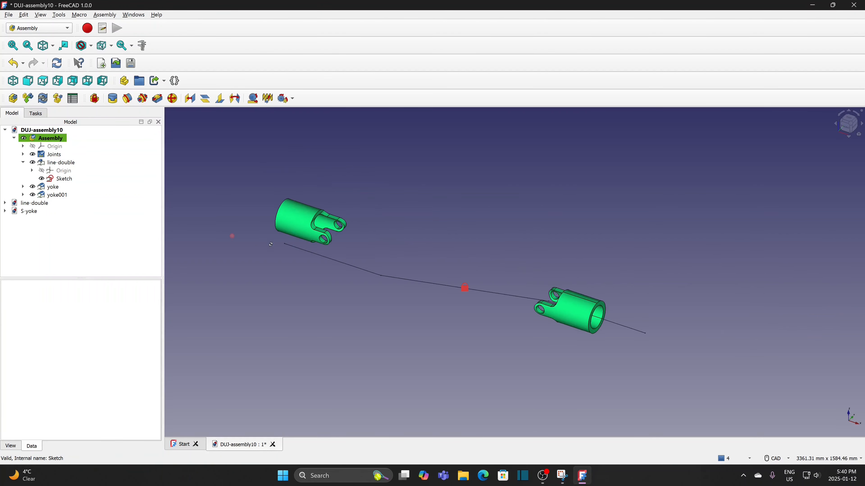
{"action": "scroll", "coordinate": [350, 251], "scroll_direction": "down", "scroll_amount": 2}
{"action": "scroll", "coordinate": [238, 211], "scroll_direction": "up", "scroll_amount": 3}
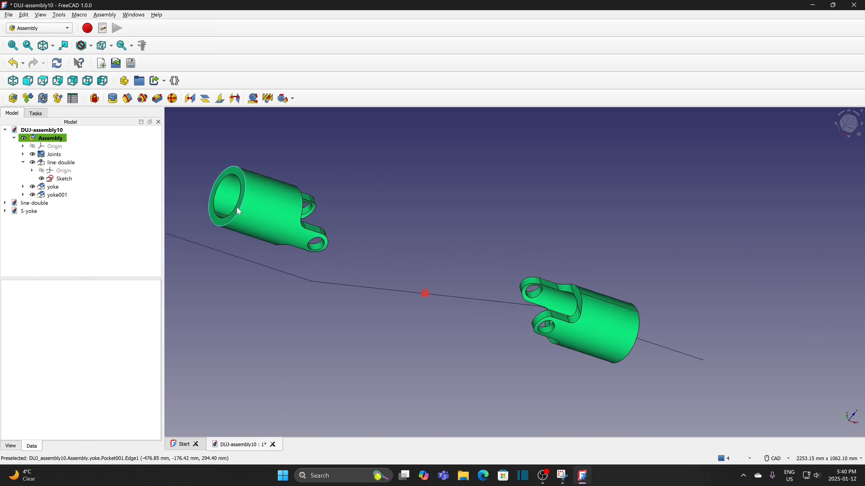
{"action": "left_click", "coordinate": [238, 209]}
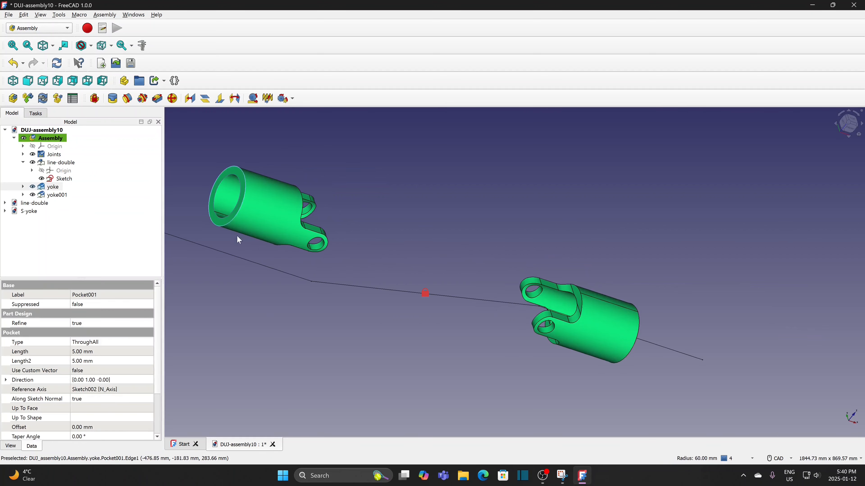
{"action": "left_click", "coordinate": [236, 257], "text": "ctrl"}
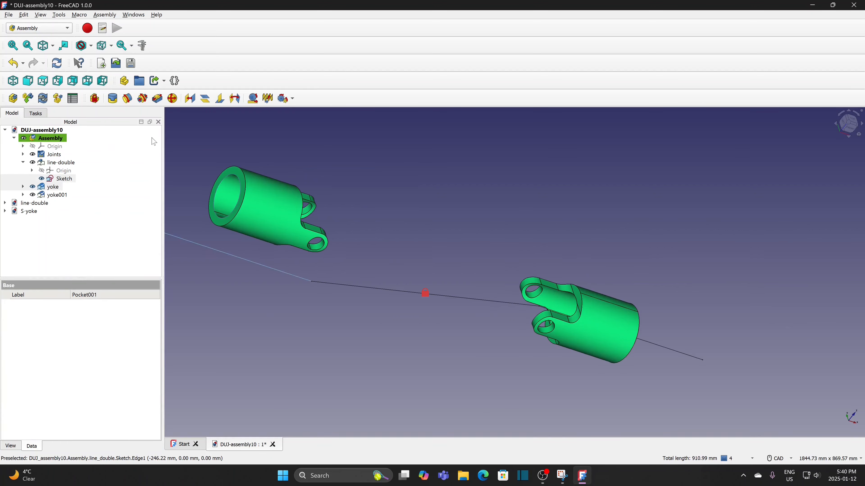
{"action": "left_click", "coordinate": [127, 98]}
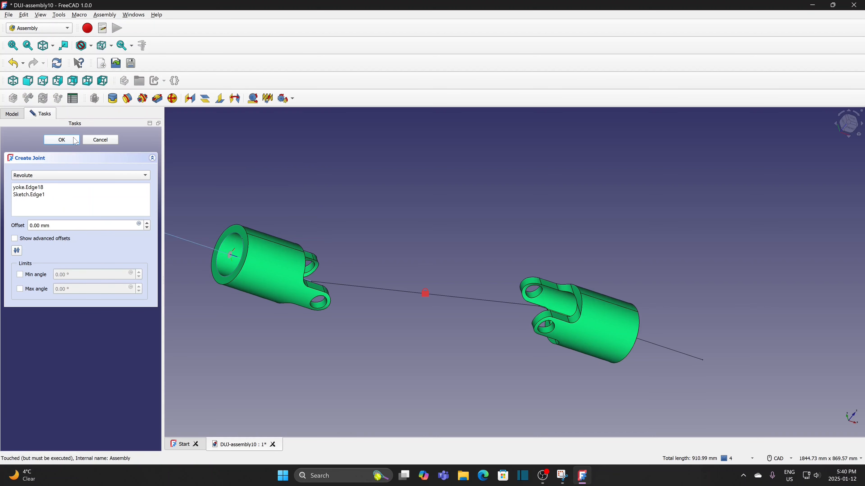
{"action": "left_click", "coordinate": [75, 140]}
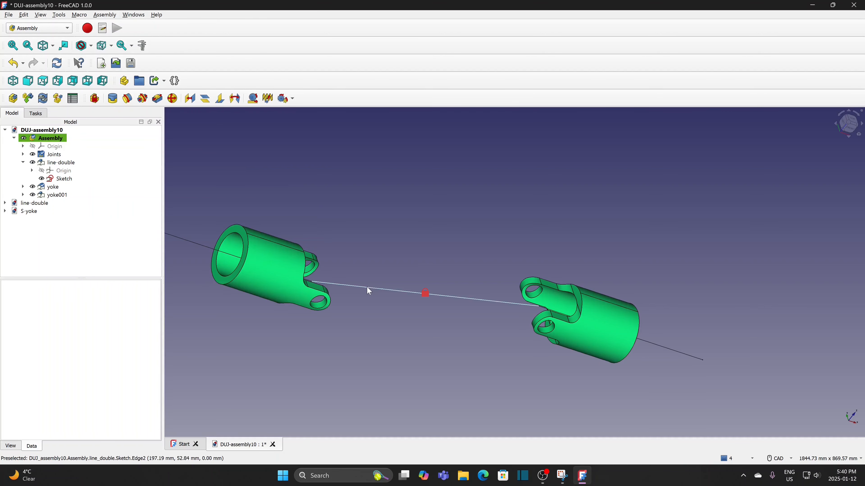
Load the D-yoke file as a component source and insert one copy of its double-yoke body.
{"action": "left_click", "coordinate": [29, 99]}
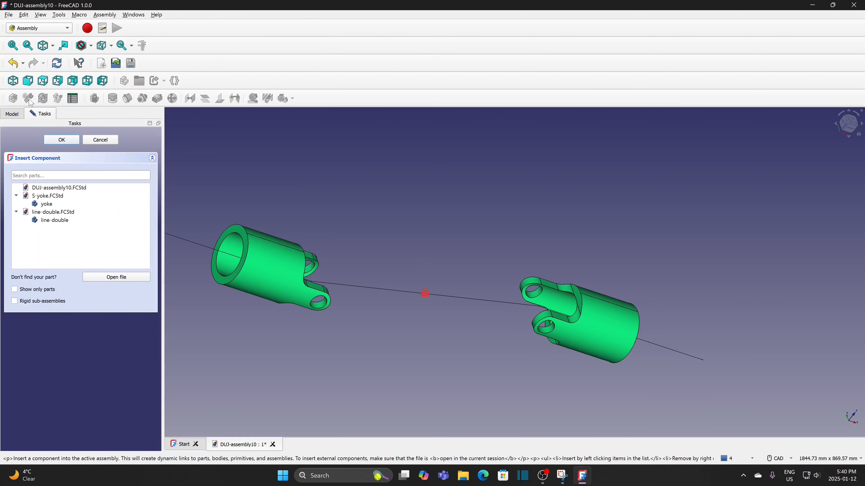
{"action": "left_click", "coordinate": [120, 278]}
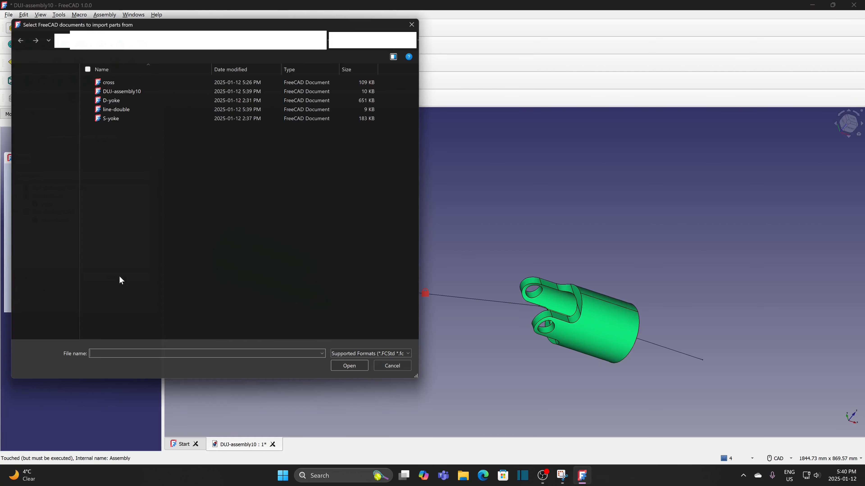
{"action": "left_click", "coordinate": [109, 96]}
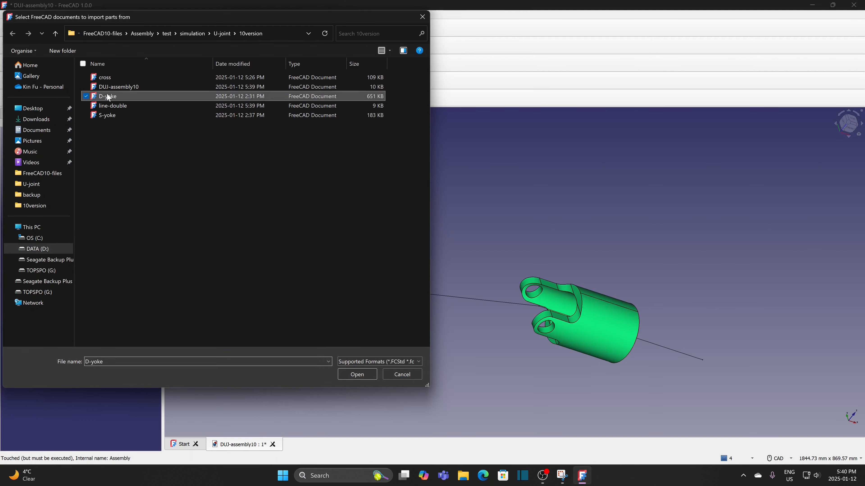
{"action": "left_click", "coordinate": [354, 373]}
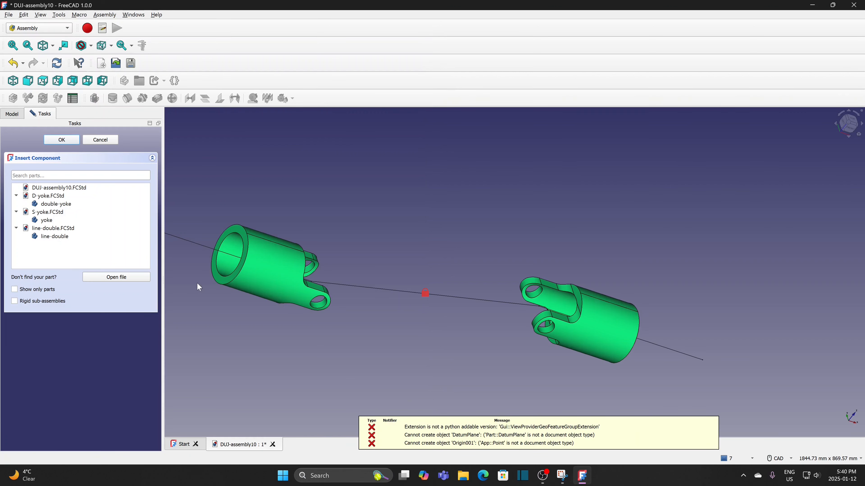
{"action": "left_click", "coordinate": [66, 205]}
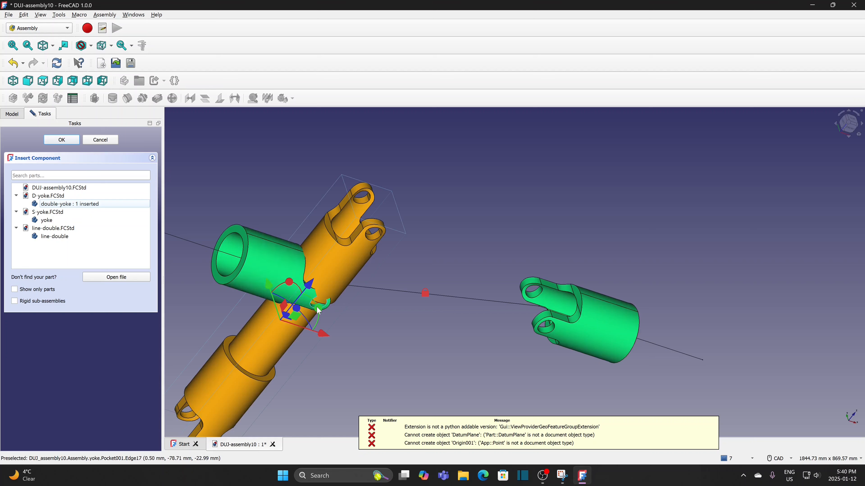
Rotate the double-yoke to lie lengthwise, finish the insertion and move it between the two single yokes.
{"action": "left_click_drag", "start_coordinate": [320, 313], "coordinate": [311, 382]}
{"action": "left_click", "coordinate": [69, 141]}
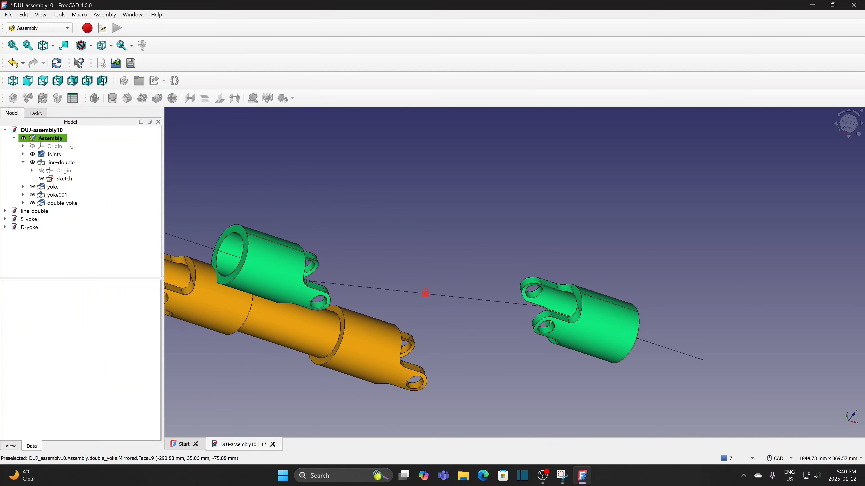
{"action": "left_click_drag", "start_coordinate": [174, 279], "coordinate": [414, 339]}
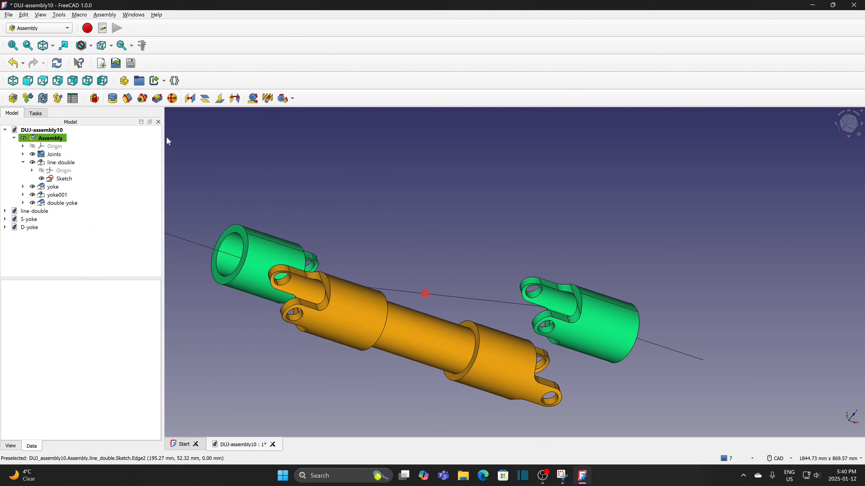
Create a revolute joint between the middle skeleton line and the circular edge of the double-yoke's collar.
{"action": "left_click", "coordinate": [127, 99]}
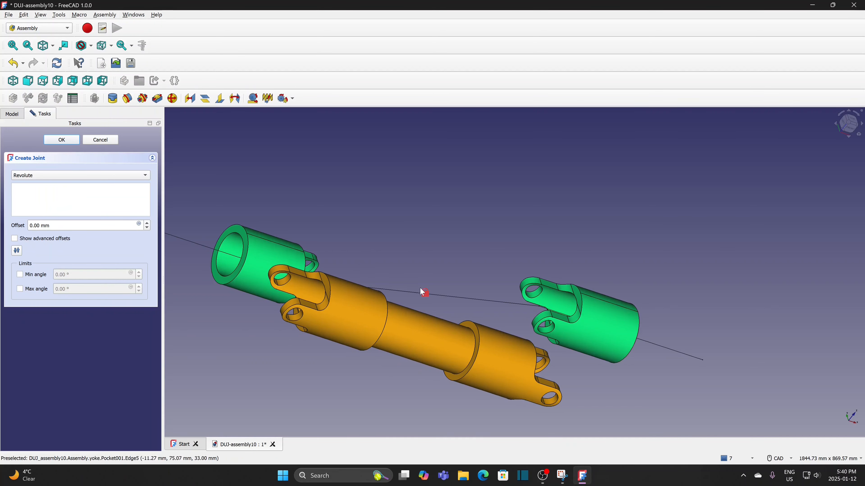
{"action": "left_click", "coordinate": [442, 296]}
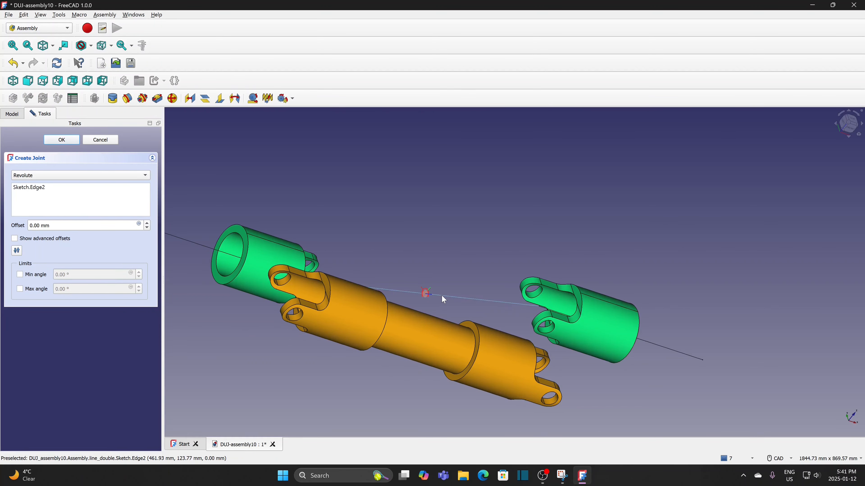
{"action": "left_click", "coordinate": [460, 380]}
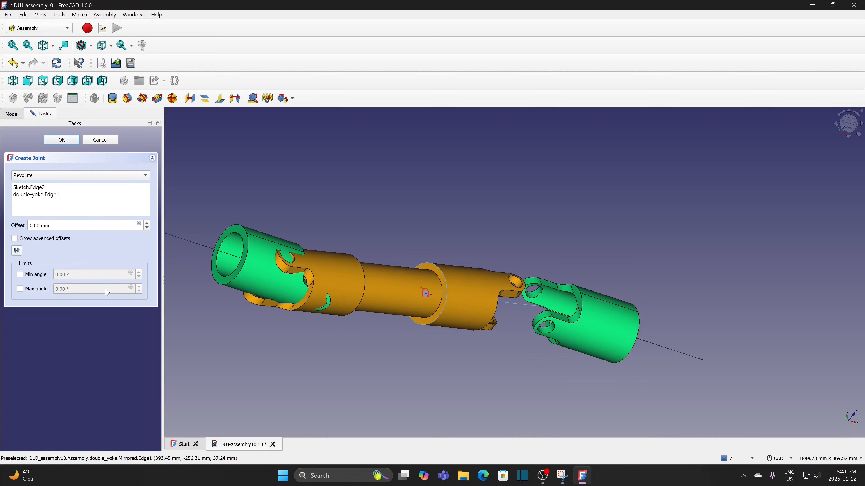
Set the double-yoke joint's offset to -150 mm and accept the joint.
{"action": "left_click", "coordinate": [147, 223]}
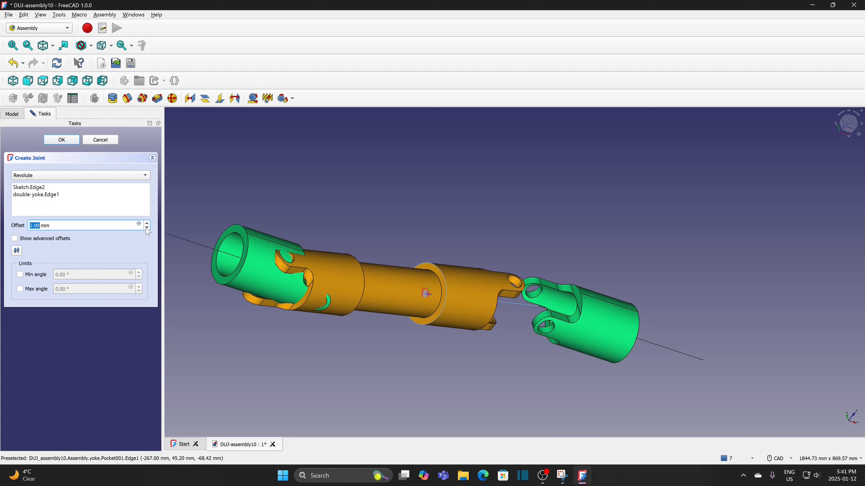
{"action": "left_click", "coordinate": [147, 227]}
{"action": "left_click", "coordinate": [147, 227]}
{"action": "left_click", "coordinate": [147, 227]}
{"action": "left_click", "coordinate": [147, 227]}
{"action": "left_click", "coordinate": [147, 228]}
{"action": "left_click_drag", "start_coordinate": [57, 225], "coordinate": [28, 226]}
{"action": "type", "text": "-150"}
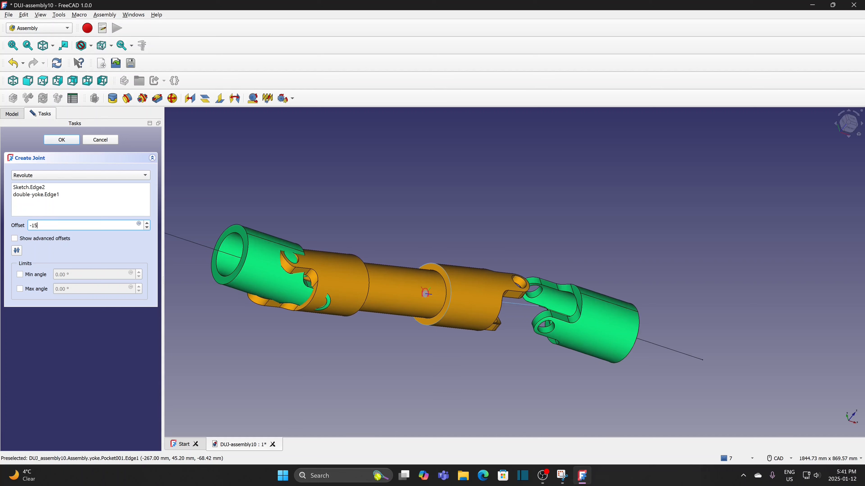
{"action": "left_click", "coordinate": [70, 143]}
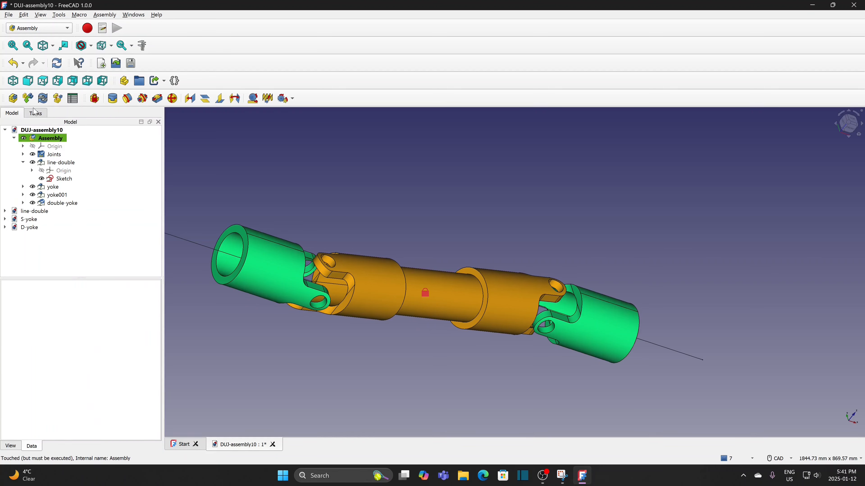
Load the cross file as a component source and insert two copies of its cross body, the second between yoke and the double-yoke.
{"action": "left_click", "coordinate": [28, 98]}
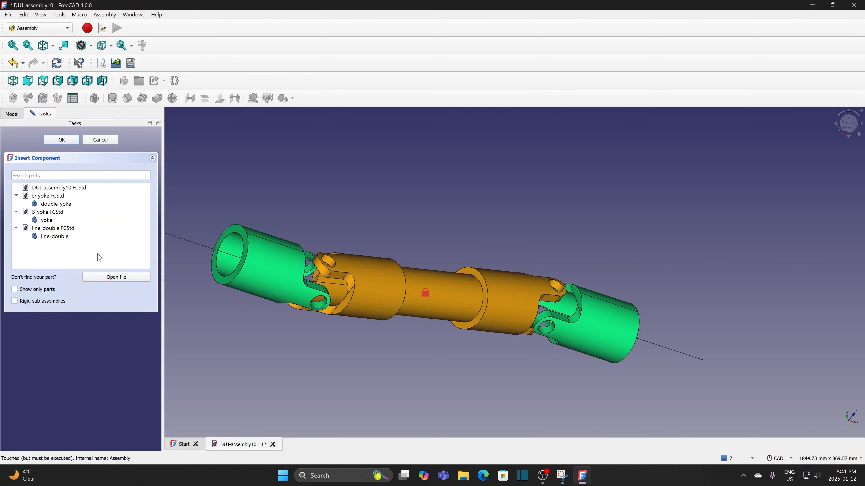
{"action": "left_click", "coordinate": [115, 278]}
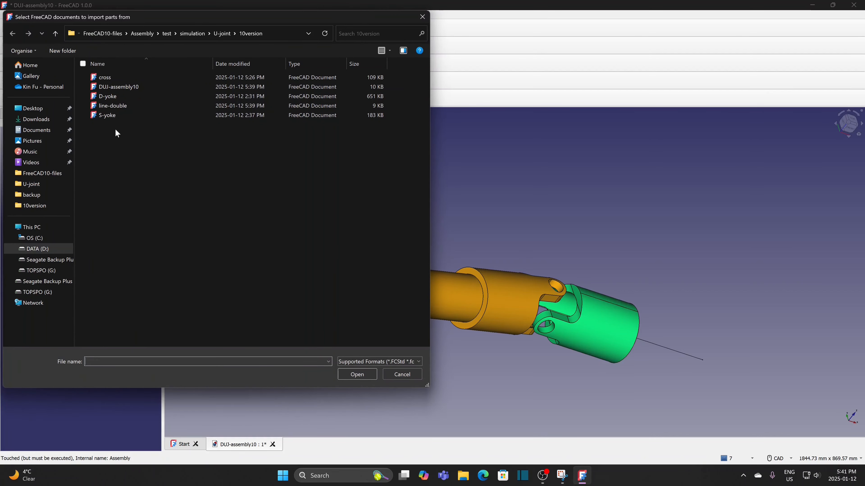
{"action": "left_click", "coordinate": [112, 77]}
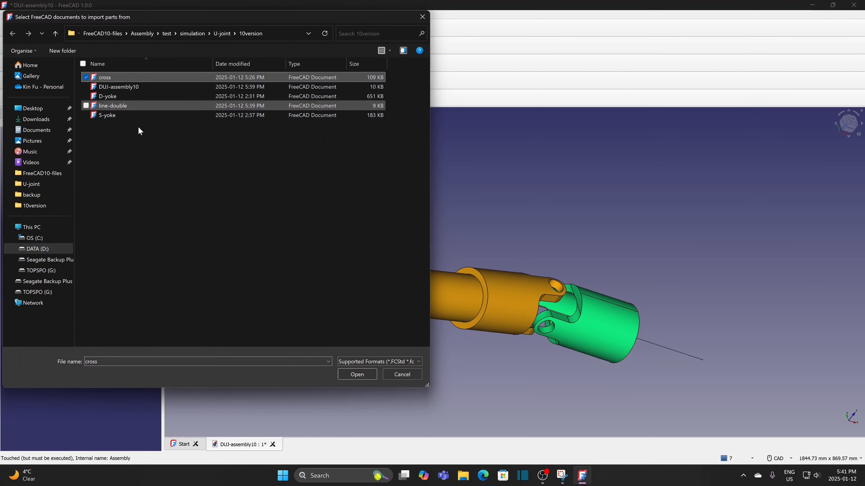
{"action": "left_click", "coordinate": [354, 374]}
{"action": "left_click", "coordinate": [48, 245]}
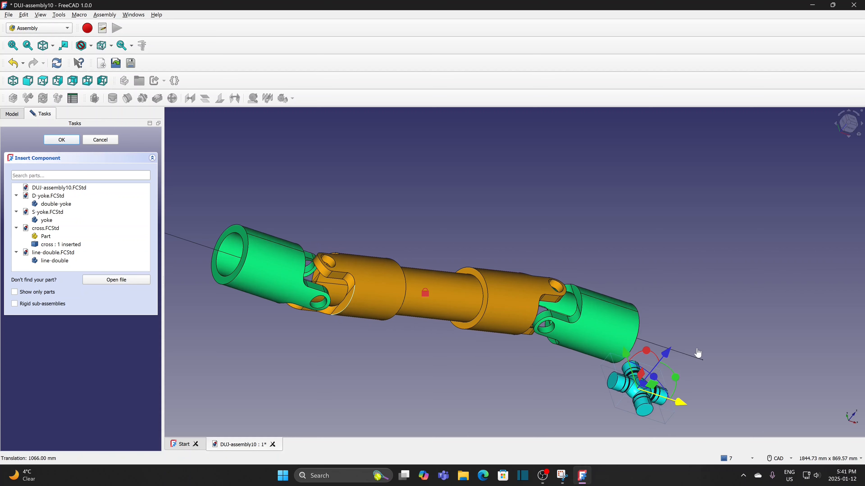
{"action": "left_click", "coordinate": [57, 243]}
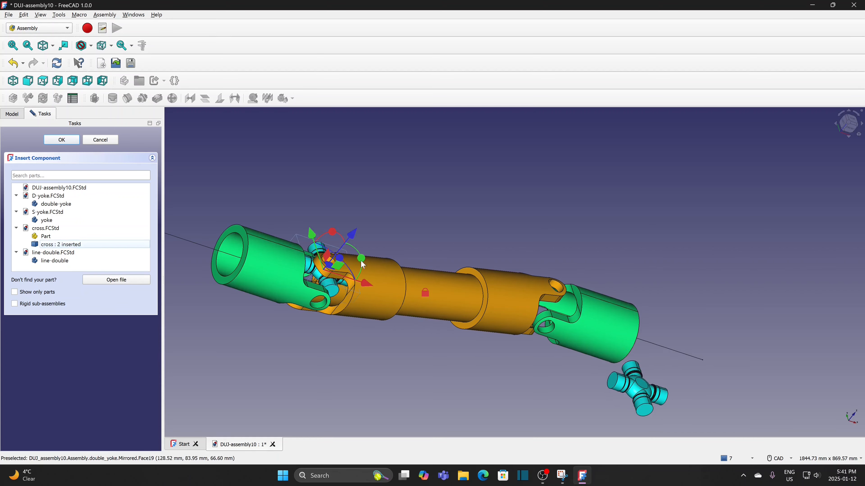
{"action": "left_click", "coordinate": [62, 140]}
Create a revolute joint between the ear hole of yoke and the adjacent pin of cross001.
{"action": "scroll", "coordinate": [241, 376], "scroll_direction": "up", "scroll_amount": 2}
{"action": "left_click_drag", "start_coordinate": [380, 248], "coordinate": [355, 276]}
{"action": "scroll", "coordinate": [355, 277], "scroll_direction": "up", "scroll_amount": 4}
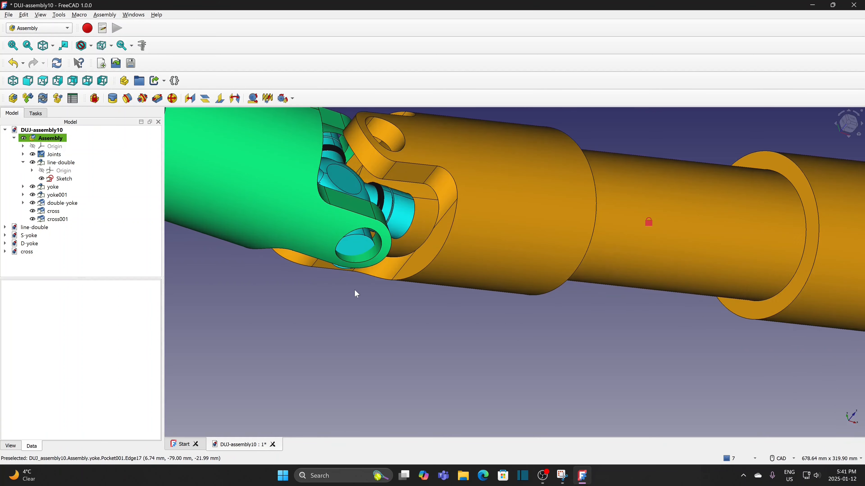
{"action": "scroll", "coordinate": [358, 235], "scroll_direction": "up", "scroll_amount": 2}
{"action": "left_click", "coordinate": [358, 235]}
Swing cross001 about its jointed pin so its free pin sits near the double-yoke's ear hole.
{"action": "middle_click_drag", "start_coordinate": [388, 238], "coordinate": [358, 247]}
{"action": "double_click", "coordinate": [337, 178]}
{"action": "left_click_drag", "start_coordinate": [337, 177], "coordinate": [303, 166]}
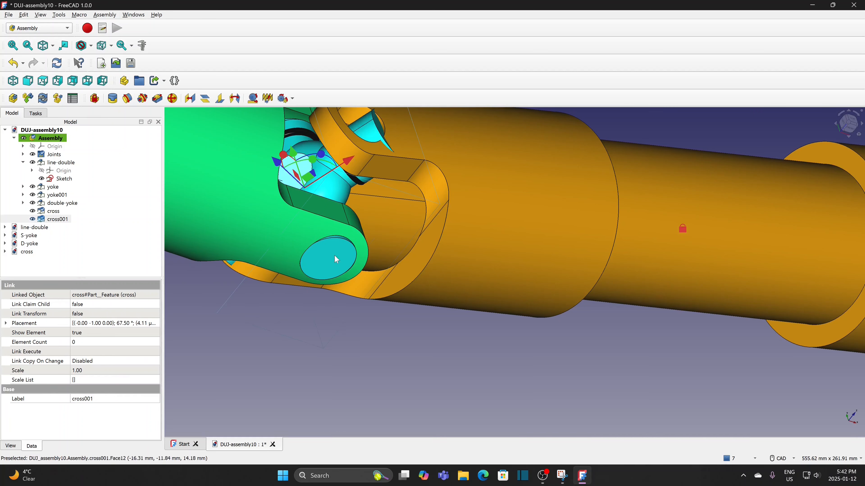
{"action": "left_click", "coordinate": [344, 330]}
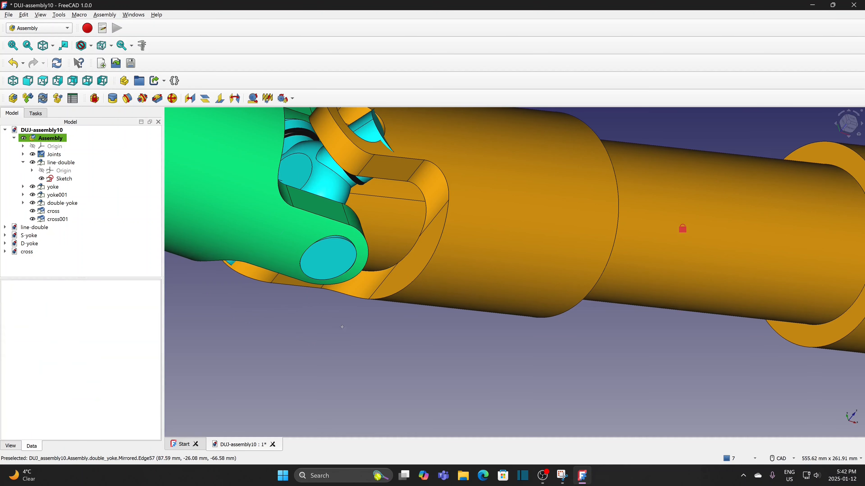
Create a revolute joint between the double-yoke's ear hole and the adjacent pin of cross001, keeping 0 mm offset.
{"action": "middle_click_drag", "start_coordinate": [343, 330], "coordinate": [353, 357]}
{"action": "left_click", "coordinate": [366, 179]}
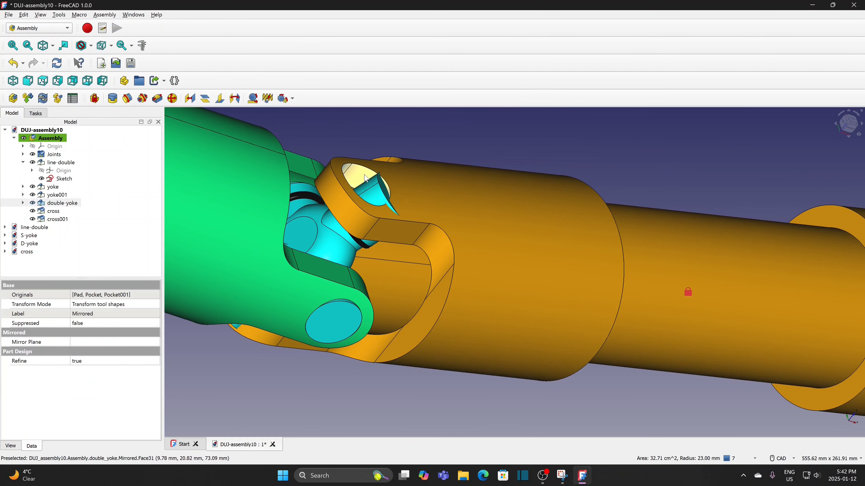
{"action": "left_click", "coordinate": [372, 198], "text": "ctrl"}
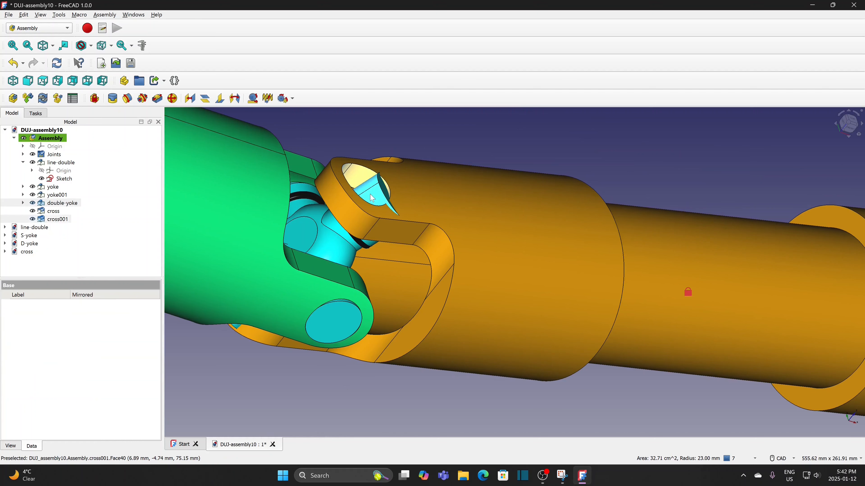
{"action": "left_click", "coordinate": [127, 100]}
{"action": "left_click", "coordinate": [63, 141]}
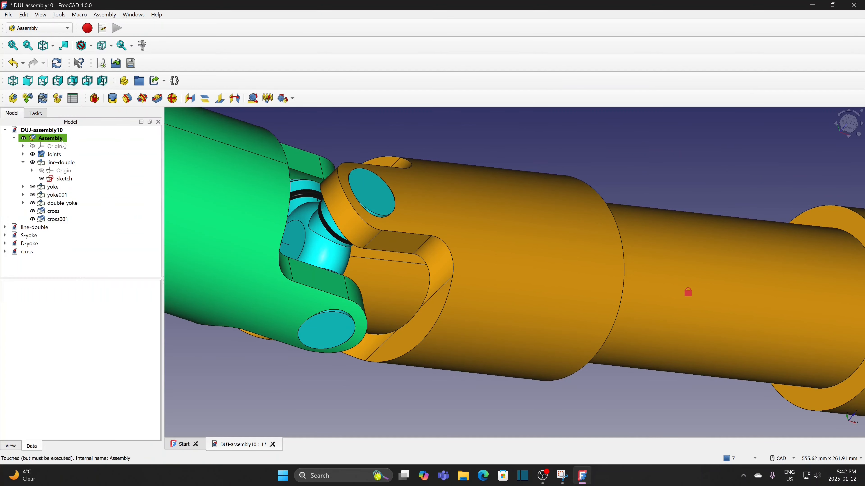
Move the remaining cross between the double-yoke and yoke001, with one pin near yoke001's ear hole.
{"action": "scroll", "coordinate": [608, 367], "scroll_direction": "down", "scroll_amount": 4}
{"action": "middle_click_drag", "start_coordinate": [776, 392], "coordinate": [333, 206]}
{"action": "scroll", "coordinate": [386, 197], "scroll_direction": "up", "scroll_amount": 1}
{"action": "left_click_drag", "start_coordinate": [494, 272], "coordinate": [385, 197]}
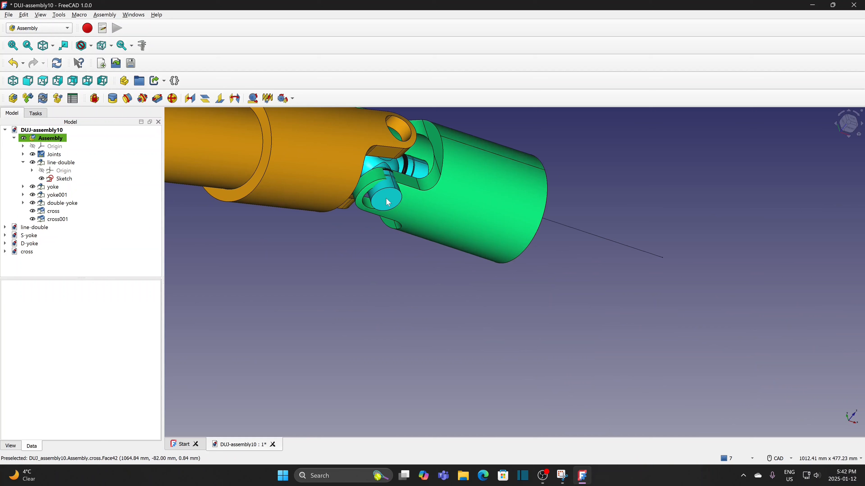
Create a revolute joint between yoke001's ear hole and the adjacent pin of the cross, with 0 mm offset.
{"action": "scroll", "coordinate": [367, 206], "scroll_direction": "up", "scroll_amount": 3}
{"action": "left_click", "coordinate": [368, 206]}
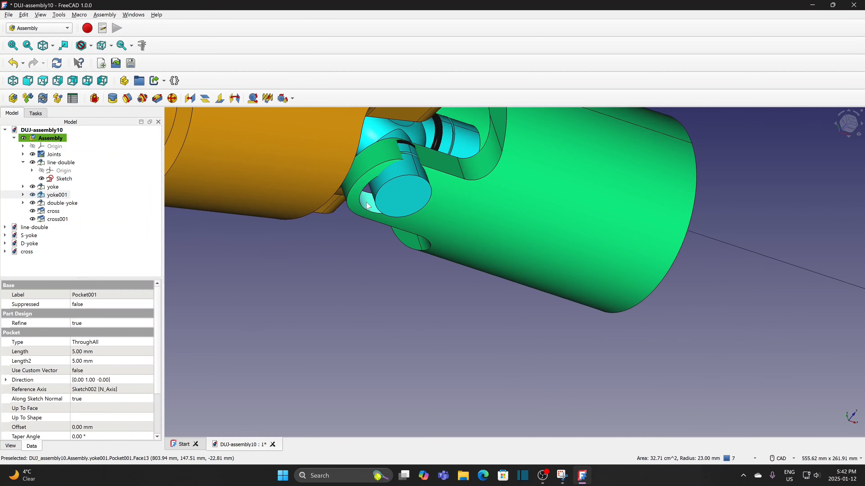
{"action": "left_click", "coordinate": [376, 191], "text": "ctrl"}
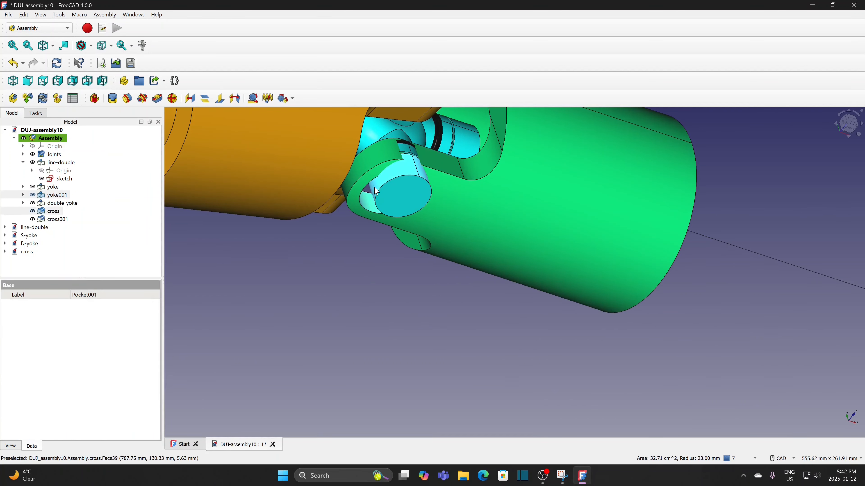
{"action": "left_click", "coordinate": [127, 100]}
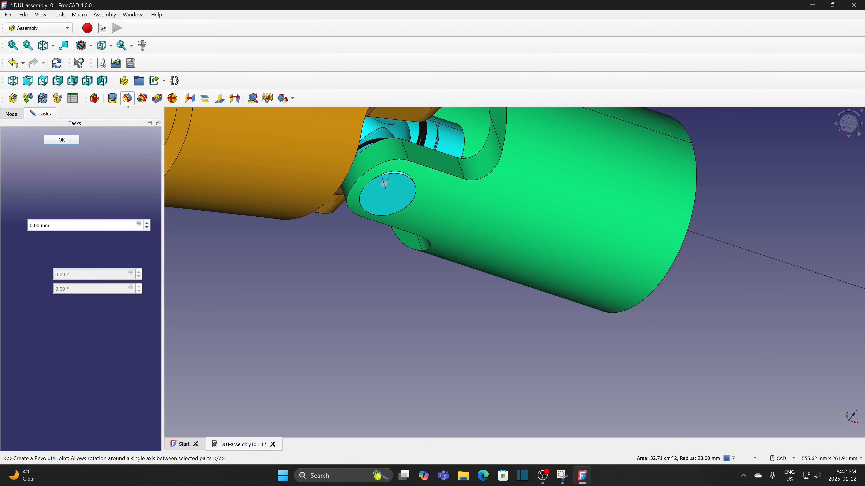
{"action": "left_click", "coordinate": [62, 140]}
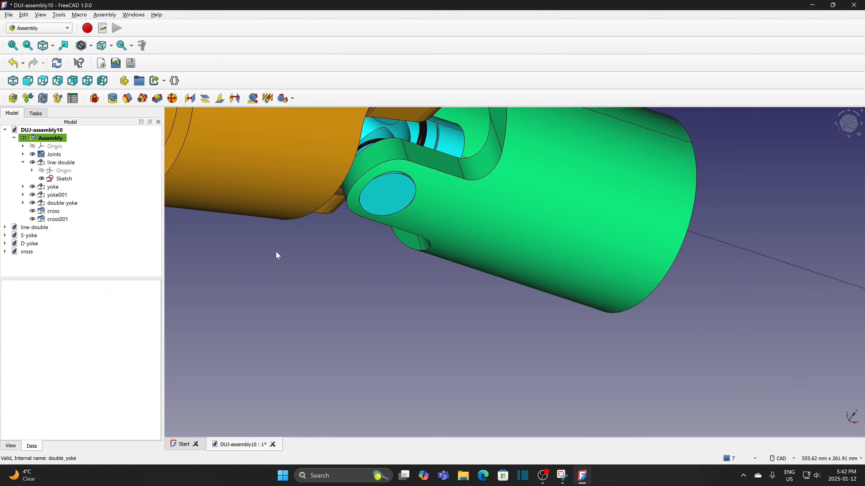
Swing the cross at yoke001 toward the double-yoke's ear hole and connect its free pin there with a revolute joint.
{"action": "scroll", "coordinate": [343, 279], "scroll_direction": "down", "scroll_amount": 3}
{"action": "middle_click_drag", "start_coordinate": [378, 297], "coordinate": [492, 351]}
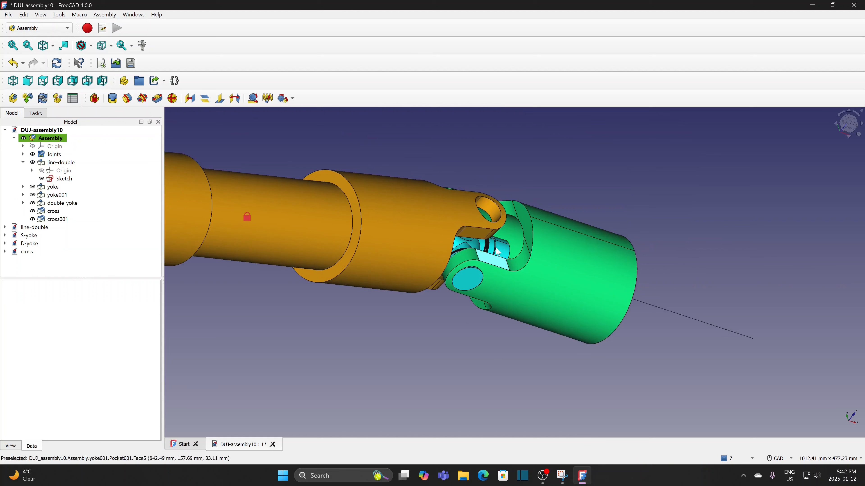
{"action": "double_click", "coordinate": [504, 254]}
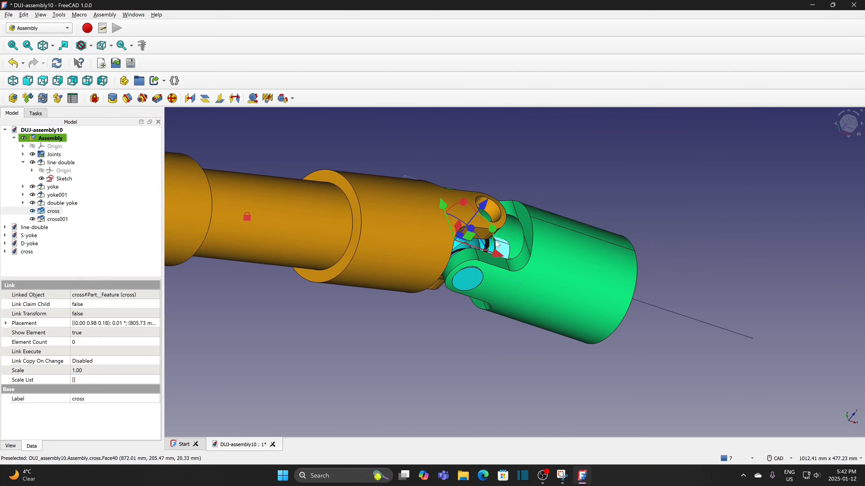
{"action": "left_click_drag", "start_coordinate": [470, 224], "coordinate": [455, 217]}
{"action": "left_click", "coordinate": [453, 217]}
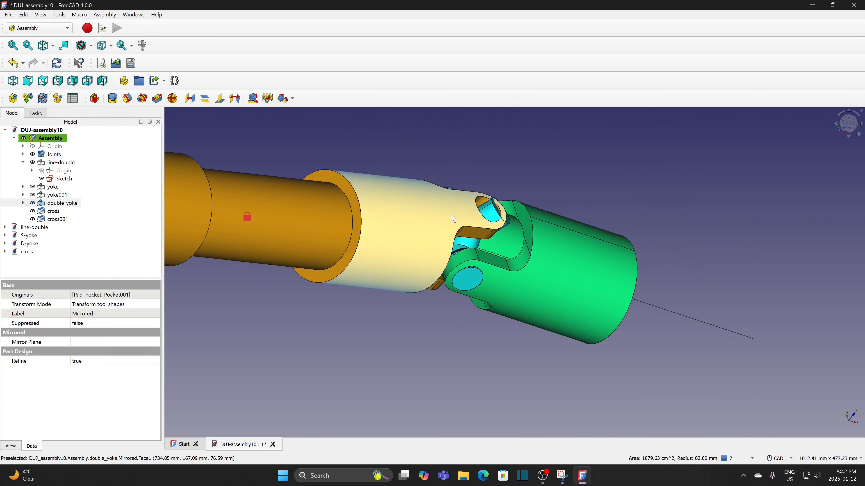
{"action": "left_click", "coordinate": [492, 325]}
Hide the grounded joint and the line-double skeleton sketch.
{"action": "scroll", "coordinate": [604, 290], "scroll_direction": "down", "scroll_amount": 10}
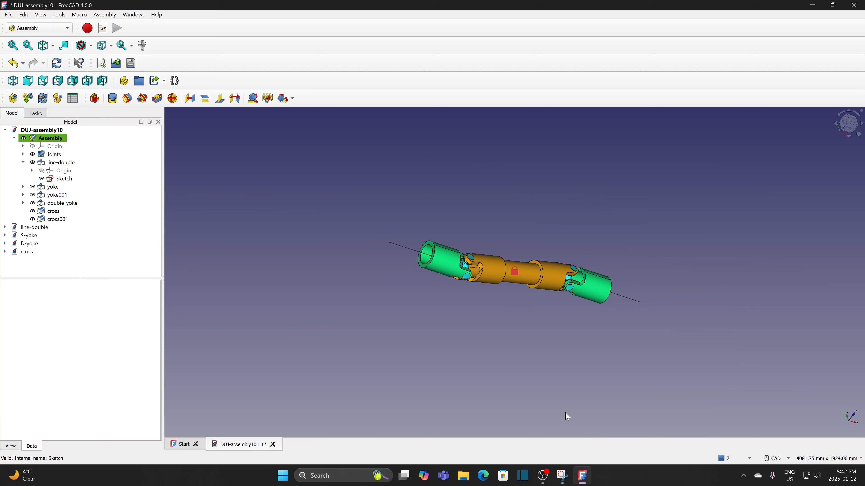
{"action": "key", "text": "2"}
{"action": "scroll", "coordinate": [573, 329], "scroll_direction": "up", "scroll_amount": 4}
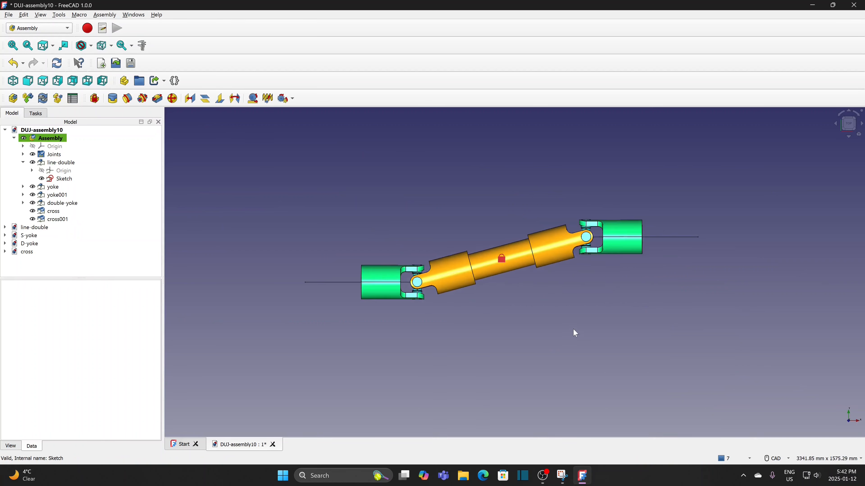
{"action": "middle_click_drag", "start_coordinate": [568, 298], "coordinate": [547, 324]}
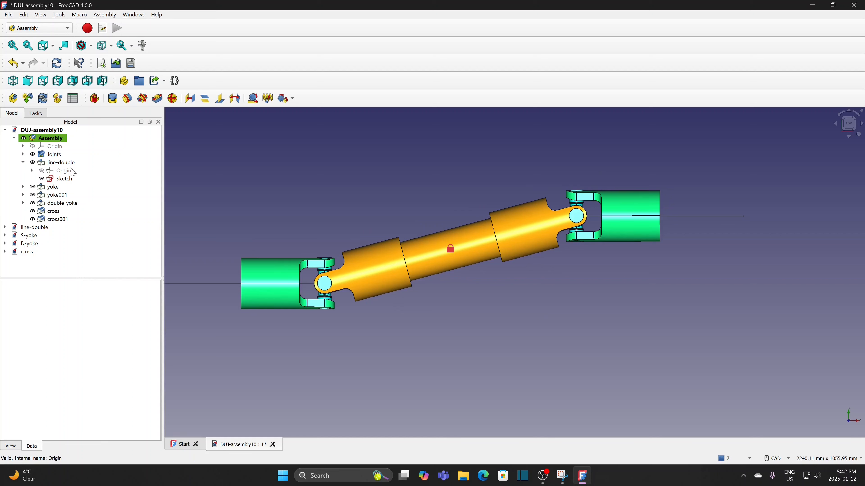
{"action": "left_click", "coordinate": [23, 155]}
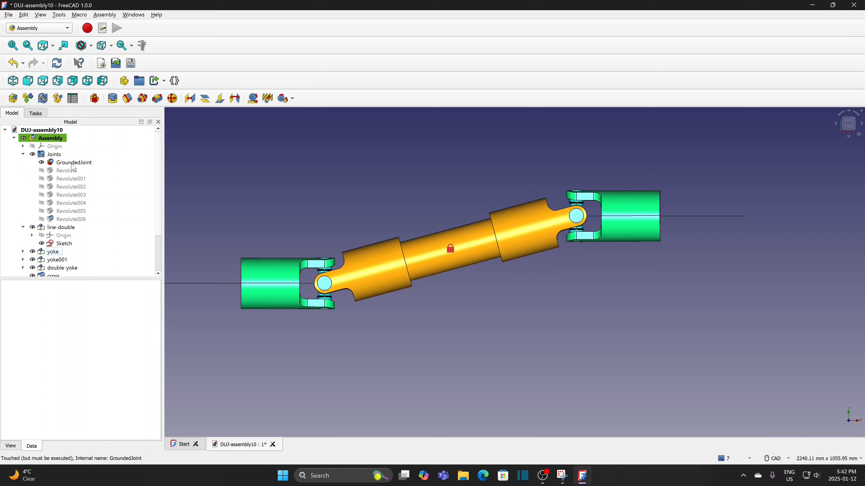
{"action": "left_click", "coordinate": [73, 163]}
{"action": "key", "text": "space"}
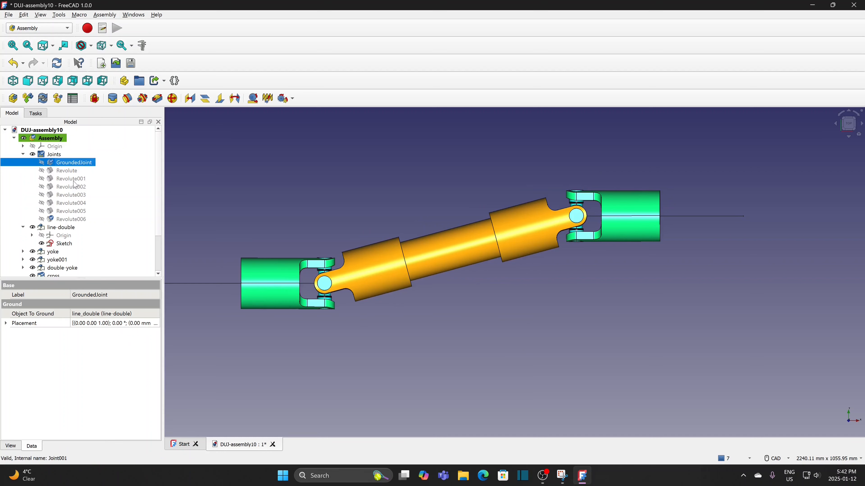
{"action": "left_click", "coordinate": [65, 244]}
{"action": "key", "text": "space"}
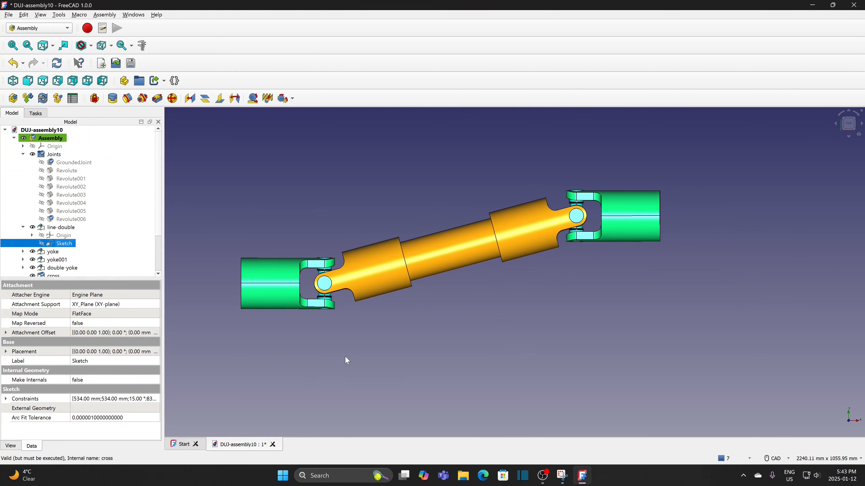
Save the DUJ-assembly10 document.
{"action": "key", "text": "ctrl+s"}
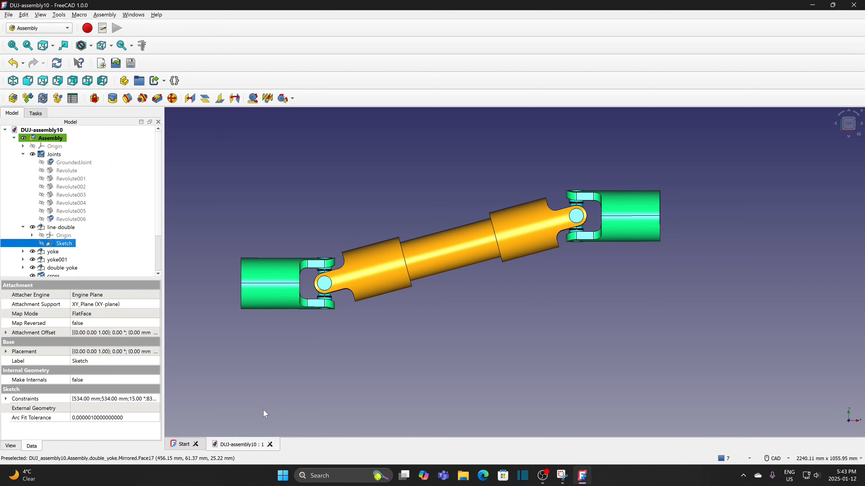
{"action": "mouse_move", "coordinate": [227, 349]}
{"action": "middle_mouse_down"}
{"action": "mouse_move", "coordinate": [305, 365]}
{"action": "mouse_move", "coordinate": [526, 290]}
{"action": "mouse_move", "coordinate": [526, 341]}
{"action": "middle_mouse_up"}
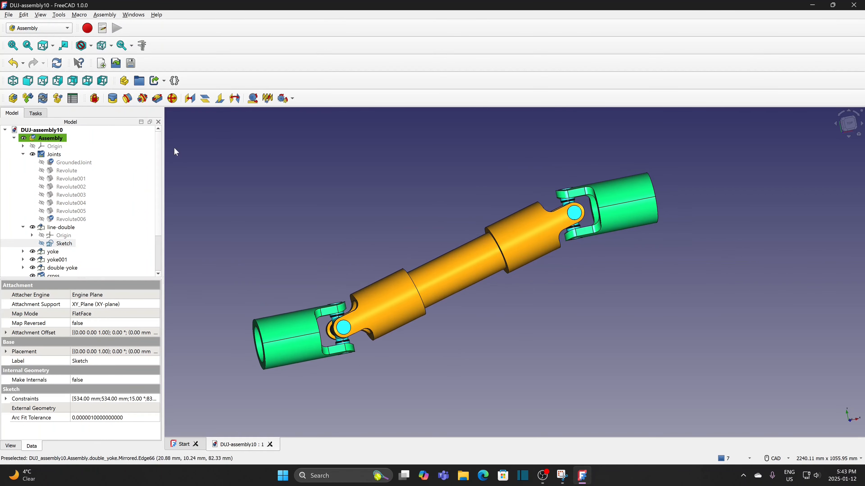
{"action": "left_click", "coordinate": [8, 15]}
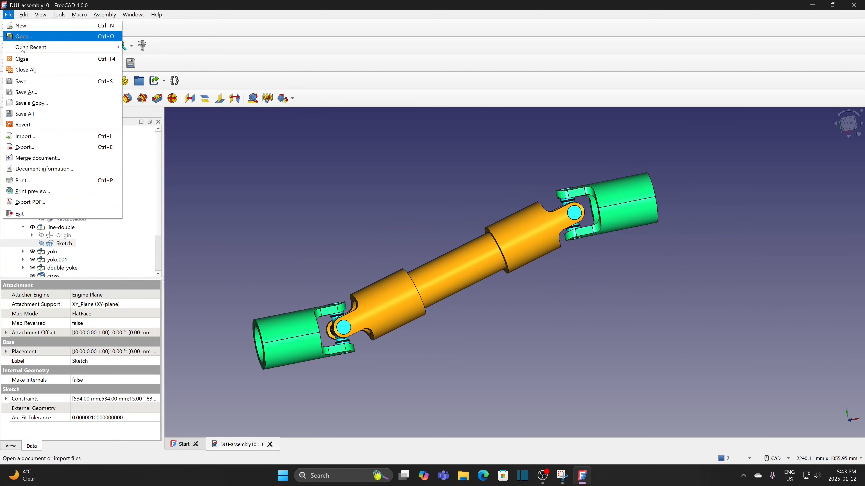
{"action": "left_click", "coordinate": [27, 83]}
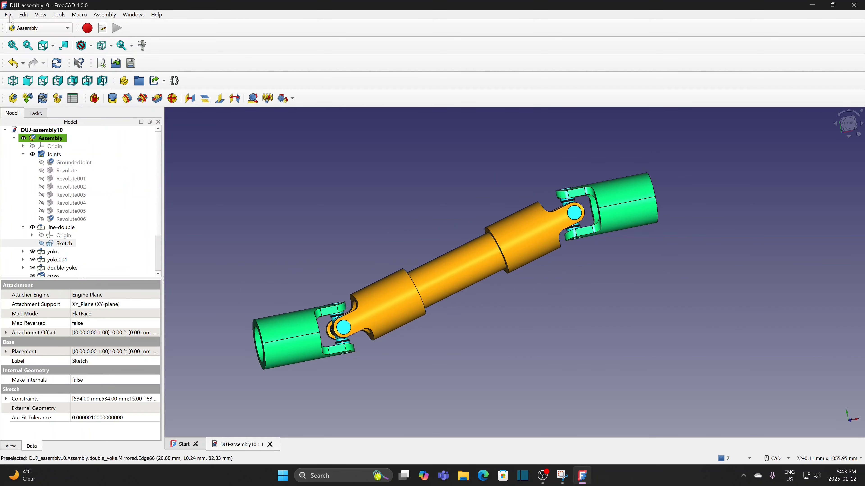
Close all open documents and exit FreeCAD 1.0.0.
{"action": "left_click", "coordinate": [10, 15]}
{"action": "left_click", "coordinate": [27, 70]}
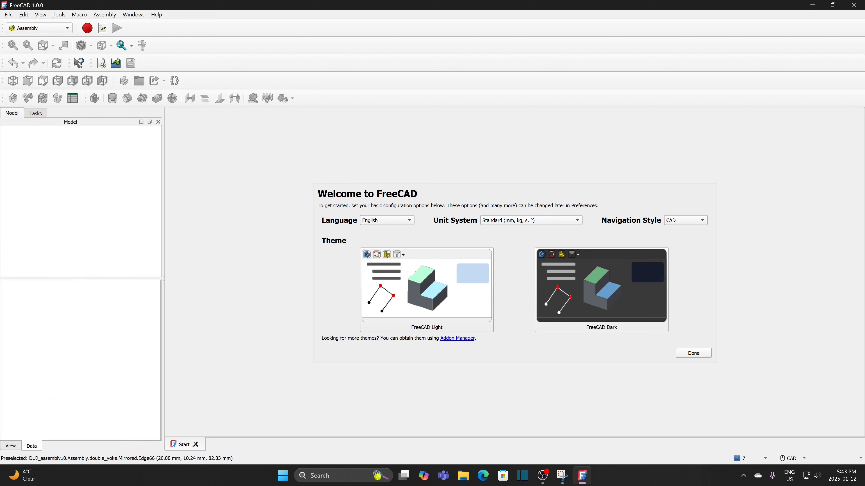
{"action": "left_click", "coordinate": [8, 15]}
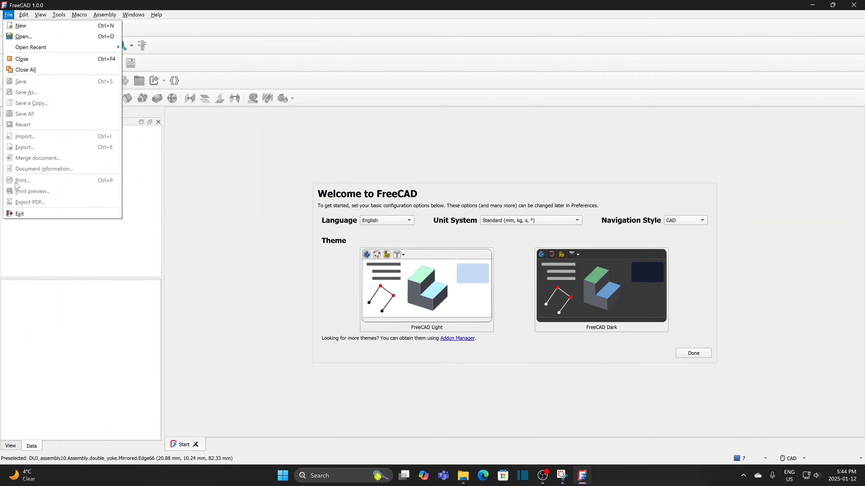
{"action": "left_click", "coordinate": [15, 218]}
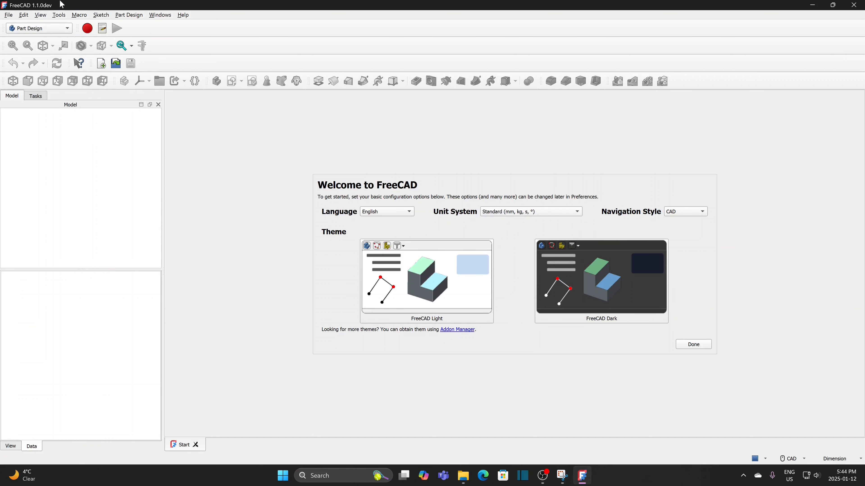
In FreeCAD 1.1.0dev, switch to the Assembly workbench and open DUJ-assembly10 from the U-joint folder, acknowledging the file migration warning.
{"action": "left_click", "coordinate": [27, 30]}
{"action": "left_click", "coordinate": [30, 24]}
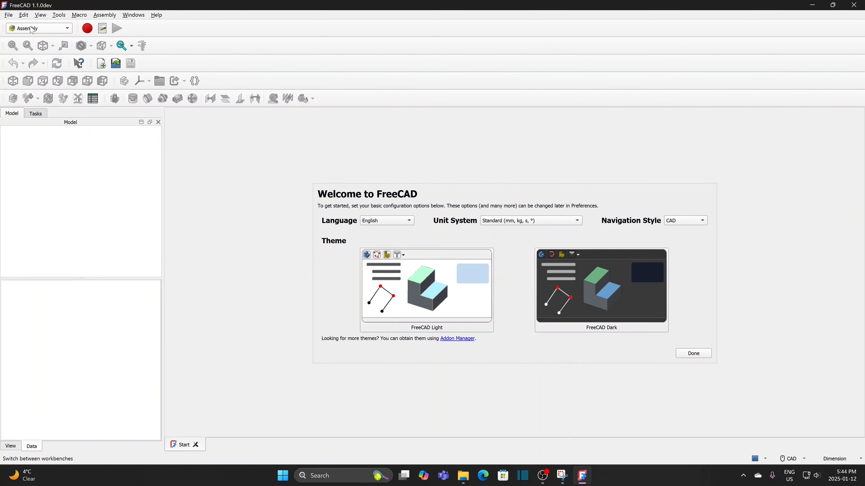
{"action": "left_click", "coordinate": [115, 63]}
{"action": "left_click", "coordinate": [223, 33]}
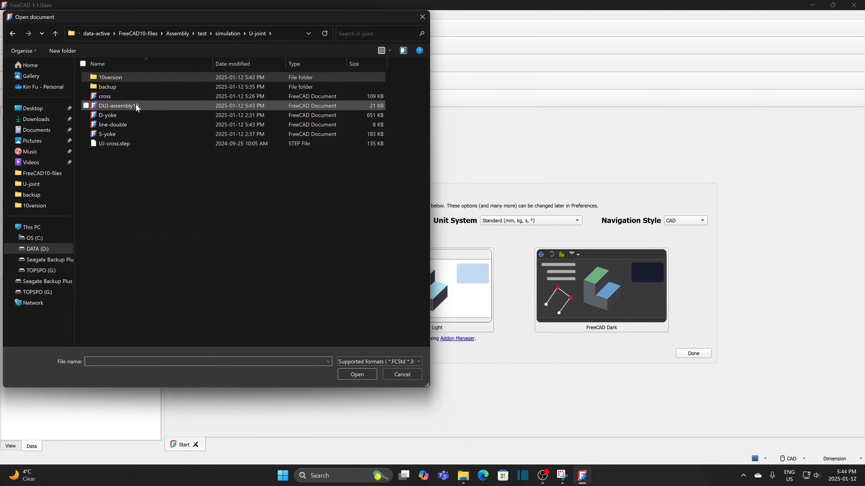
{"action": "left_click", "coordinate": [143, 105]}
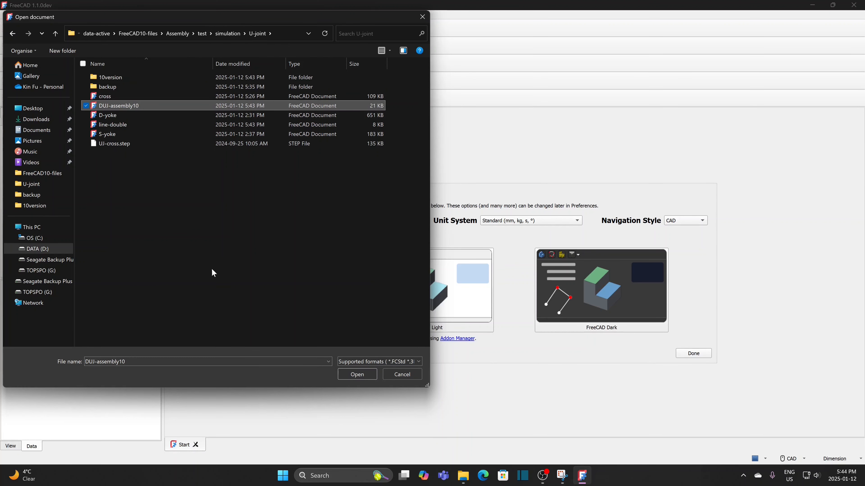
{"action": "left_click", "coordinate": [346, 374]}
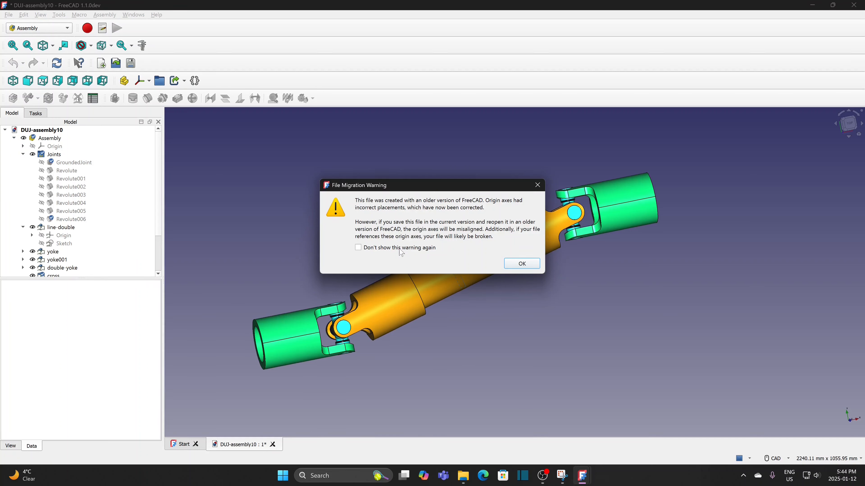
{"action": "left_click", "coordinate": [518, 264]}
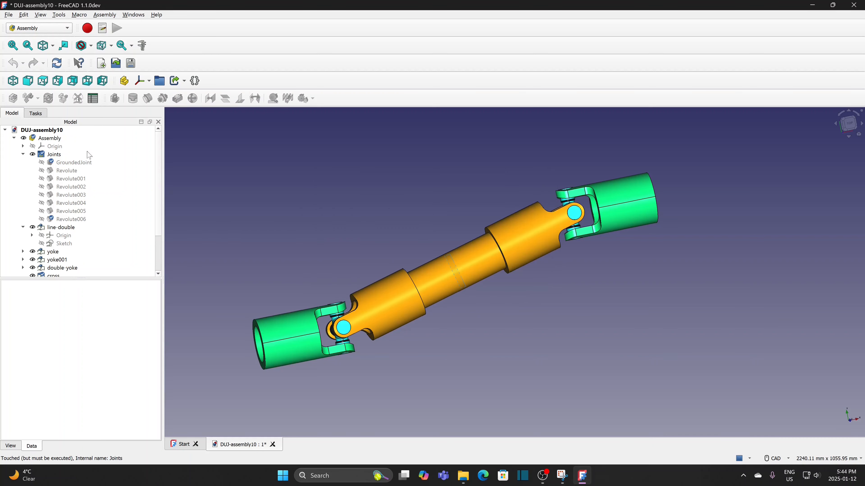
Activate the assembly and start a simulation with an angular motion on the joint Revolute, using the formula 0.6283*time.
{"action": "double_click", "coordinate": [54, 138]}
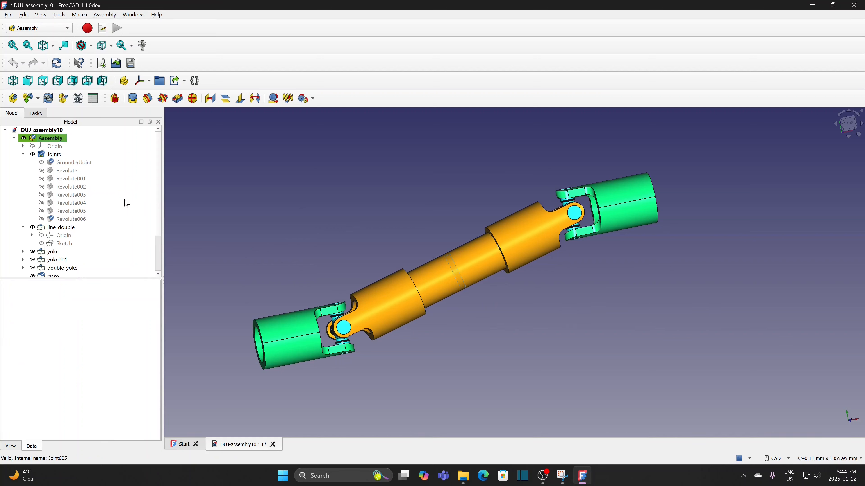
{"action": "left_click", "coordinate": [78, 99]}
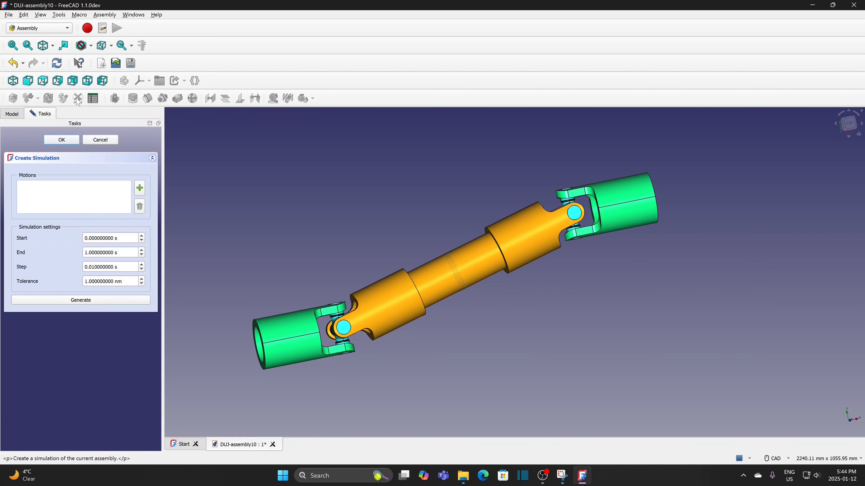
{"action": "left_click", "coordinate": [143, 193]}
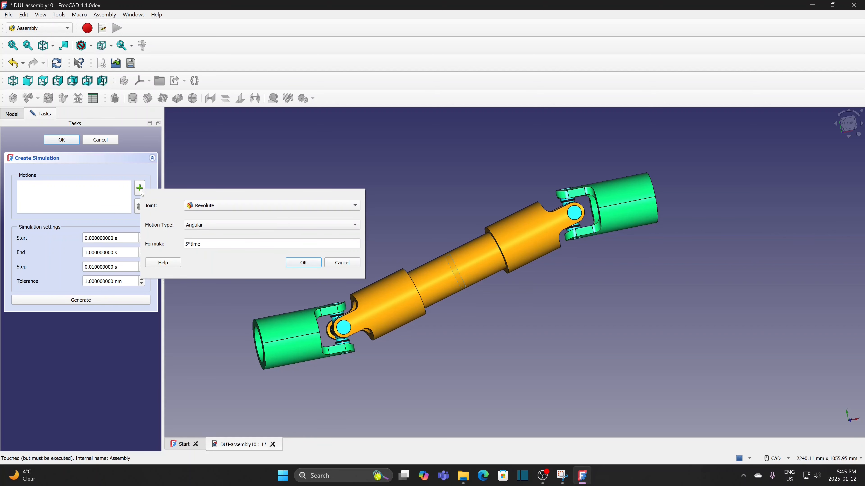
{"action": "left_click", "coordinate": [356, 206]}
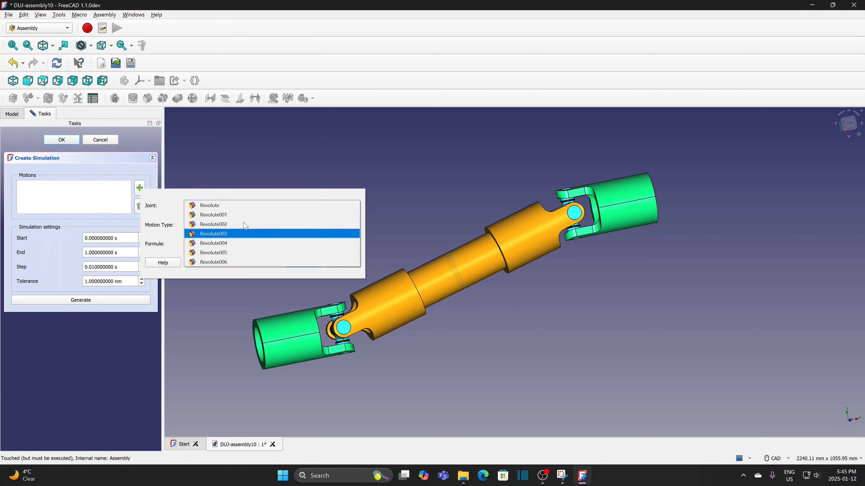
{"action": "left_click", "coordinate": [217, 206]}
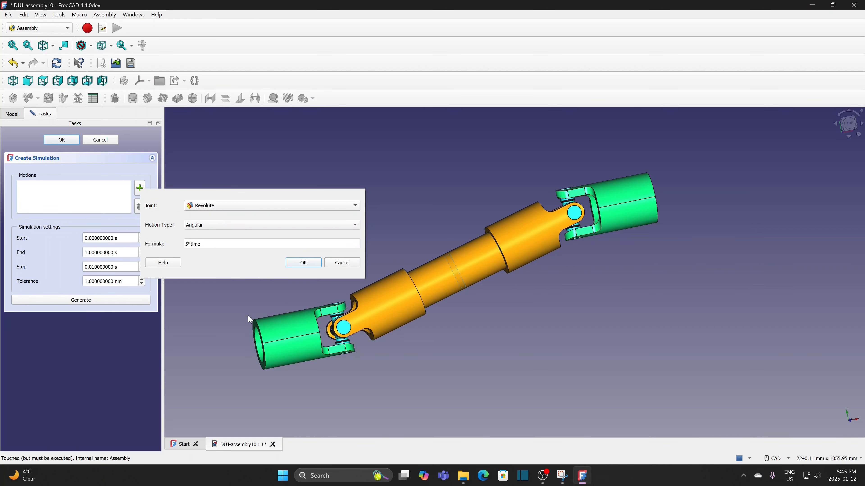
{"action": "left_click", "coordinate": [187, 244]}
{"action": "type", "text": "0.6283"}
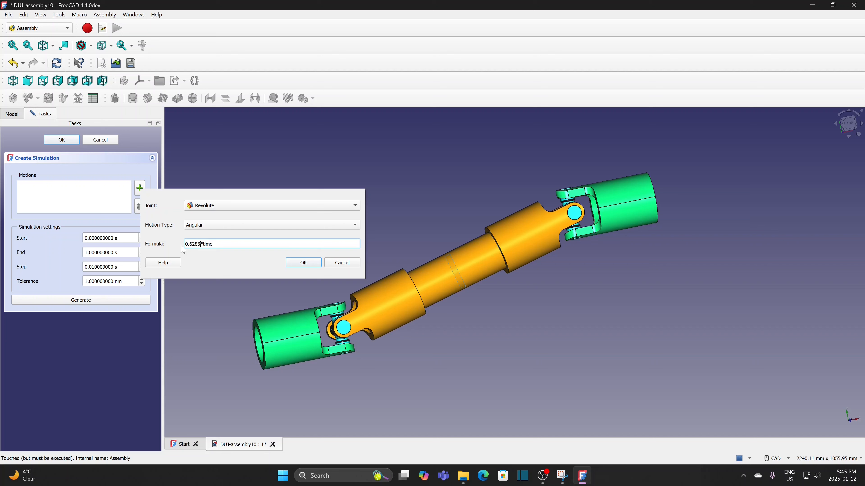
{"action": "left_click", "coordinate": [293, 265]}
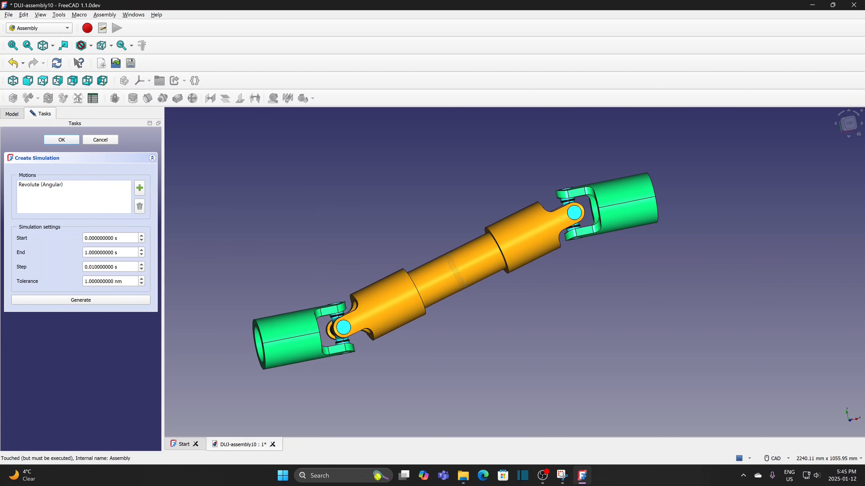
Set the simulation's end to 10 s and its step to 0.05 s, and generate it.
{"action": "left_click_drag", "start_coordinate": [117, 252], "coordinate": [61, 255]}
{"action": "type", "text": "10"}
{"action": "left_click_drag", "start_coordinate": [118, 267], "coordinate": [77, 270]}
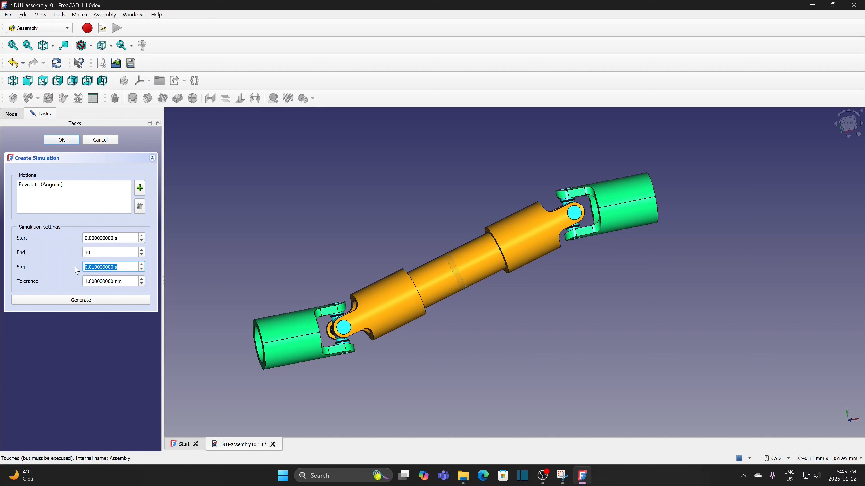
{"action": "type", "text": "0.05"}
{"action": "left_click", "coordinate": [68, 301]}
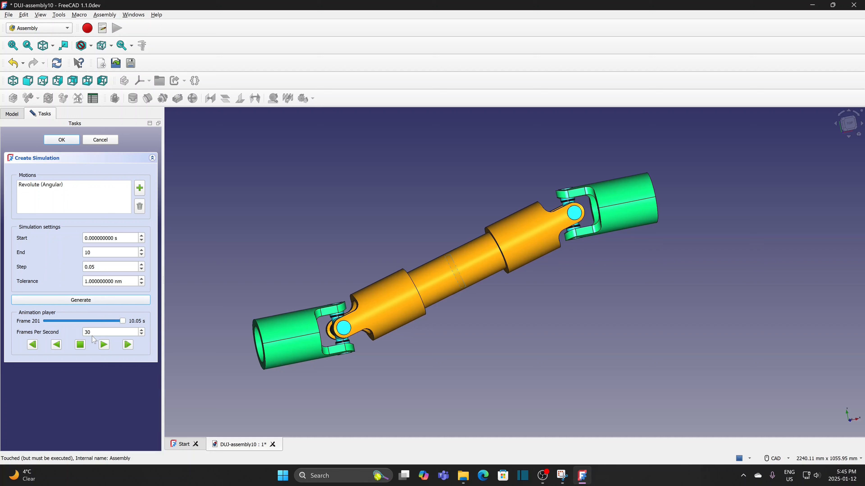
Play the simulation, replay it at 50 frames per second, and accept the simulation.
{"action": "left_click", "coordinate": [105, 346]}
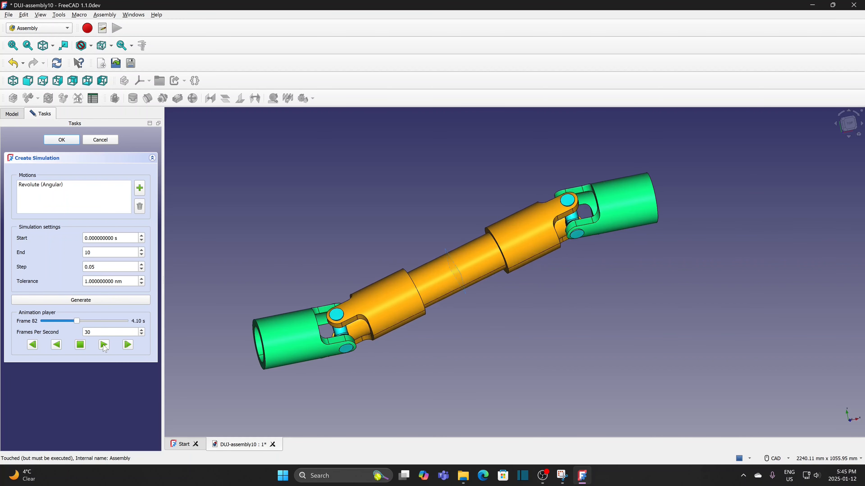
{"action": "left_click", "coordinate": [80, 345]}
{"action": "double_click", "coordinate": [87, 332]}
{"action": "type", "text": "50"}
{"action": "left_click", "coordinate": [104, 345]}
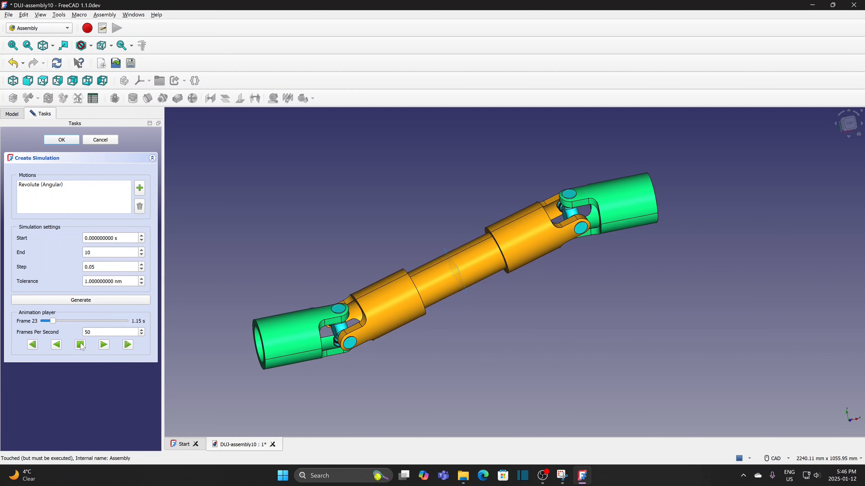
{"action": "left_click", "coordinate": [84, 346]}
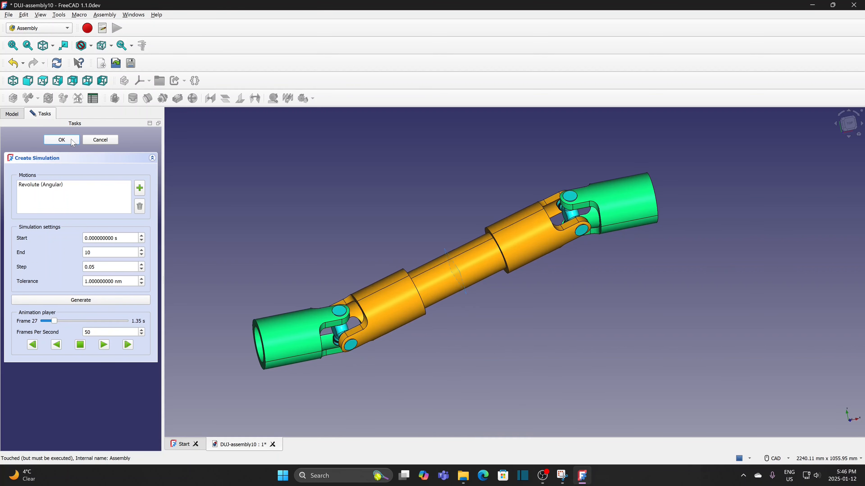
{"action": "left_click", "coordinate": [62, 140]}
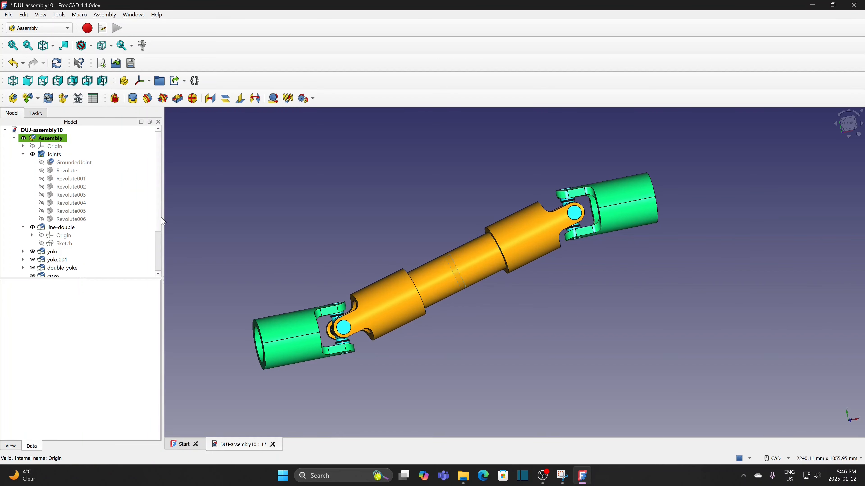
Hide the datum plane inside the double-yoke.
{"action": "scroll", "coordinate": [121, 251], "scroll_direction": "down", "scroll_amount": 2}
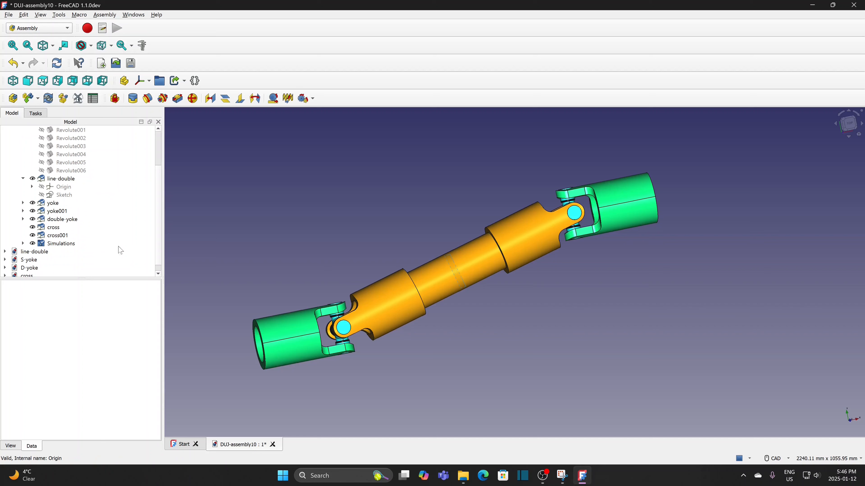
{"action": "left_click", "coordinate": [24, 220]}
{"action": "left_click", "coordinate": [76, 262]}
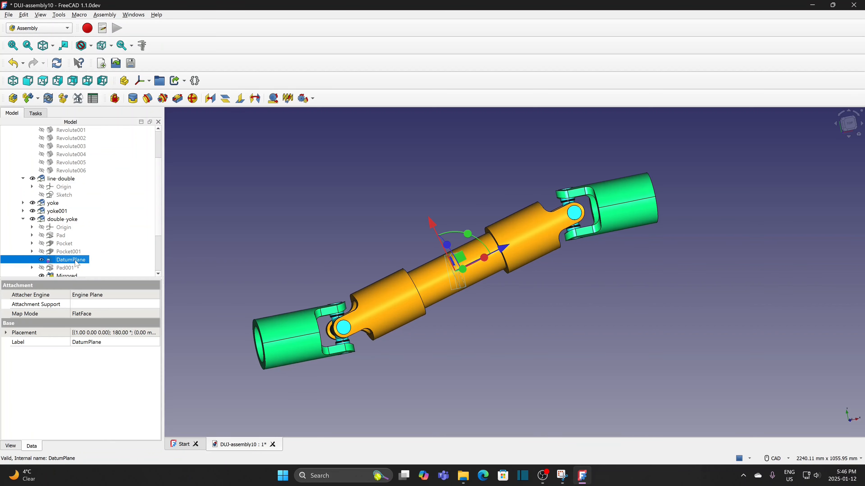
{"action": "key", "text": "space"}
{"action": "left_click", "coordinate": [244, 226]}
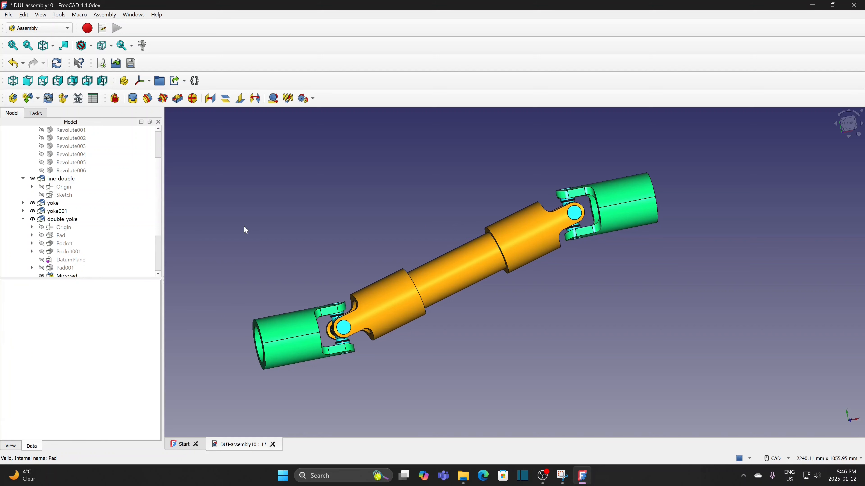
Reopen the saved simulation from the assembly's Simulations group, regenerate it and play it.
{"action": "left_click_drag", "start_coordinate": [162, 170], "coordinate": [159, 209]}
{"action": "double_click", "coordinate": [64, 238]}
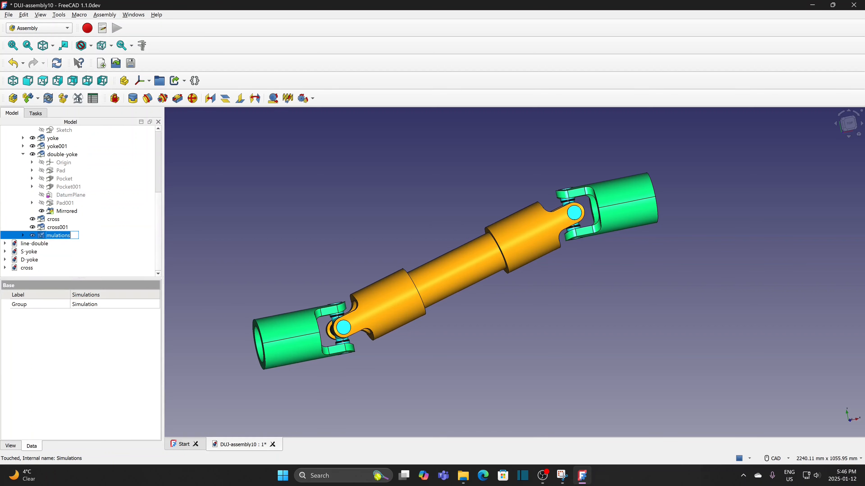
{"action": "left_click", "coordinate": [23, 235]}
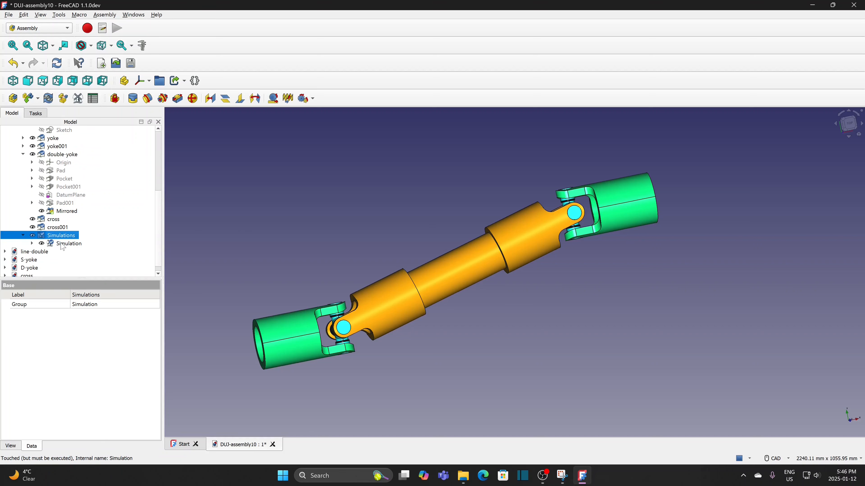
{"action": "double_click", "coordinate": [62, 244]}
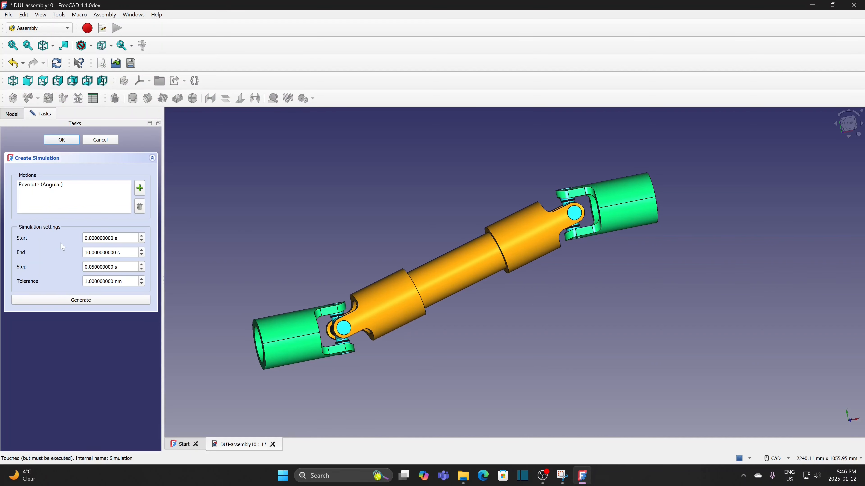
{"action": "left_click", "coordinate": [79, 301]}
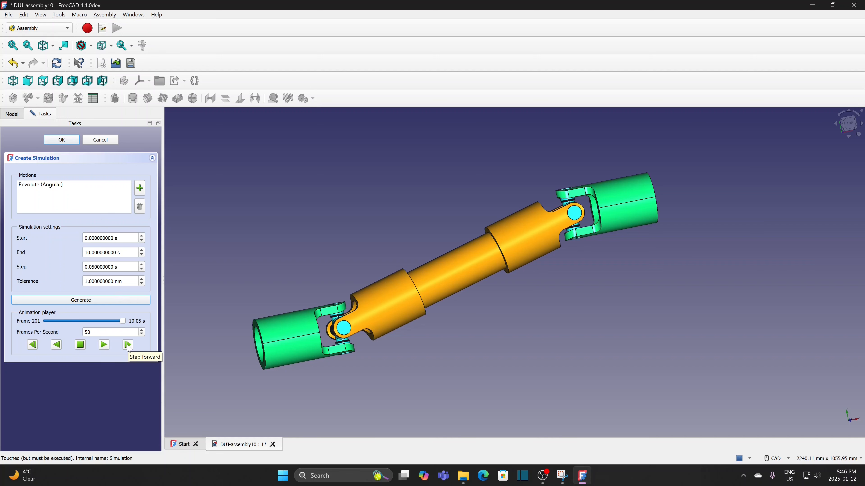
{"action": "left_click", "coordinate": [104, 345]}
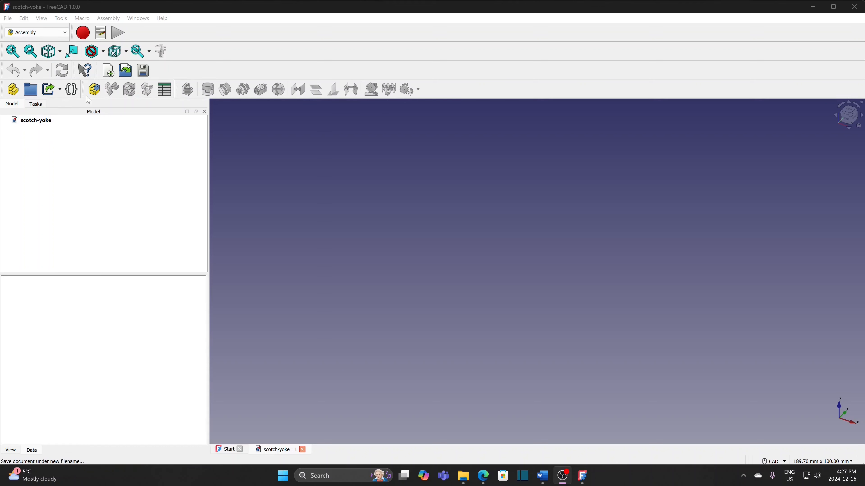
Create an assembly in the scotch-yoke document and load the base, disk and yoke files as insertable components.
{"action": "left_click", "coordinate": [98, 93]}
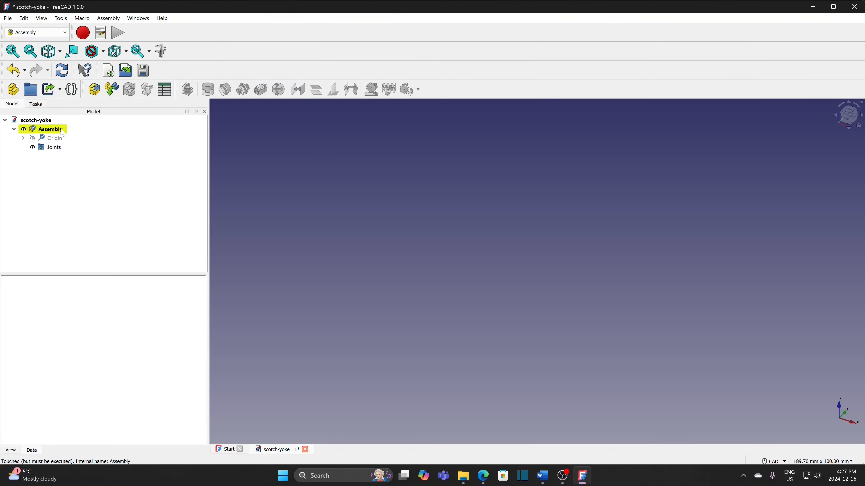
{"action": "left_click", "coordinate": [111, 90]}
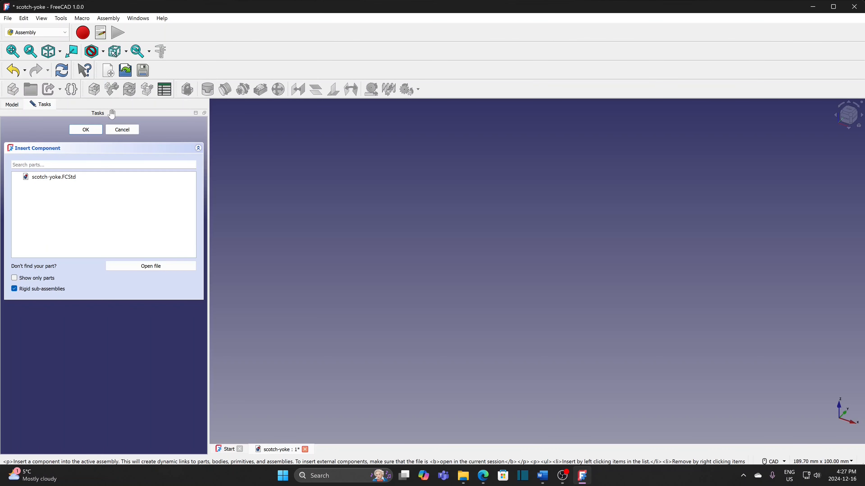
{"action": "left_click", "coordinate": [133, 267]}
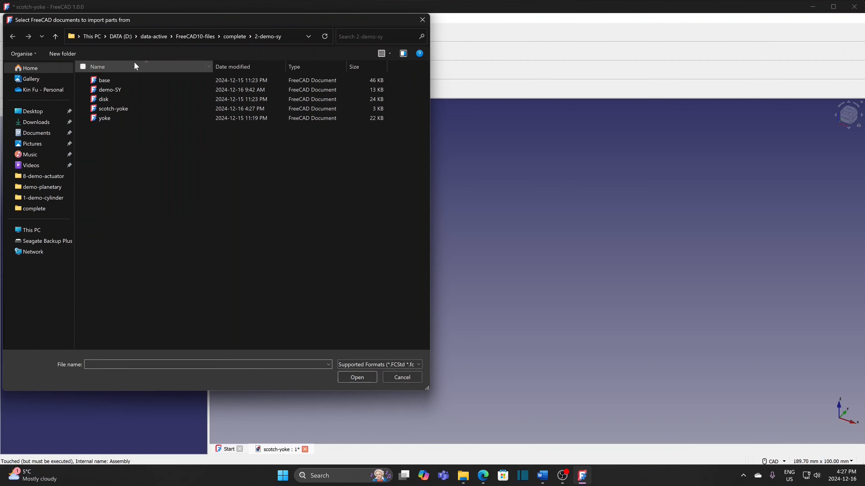
{"action": "left_click", "coordinate": [119, 81]}
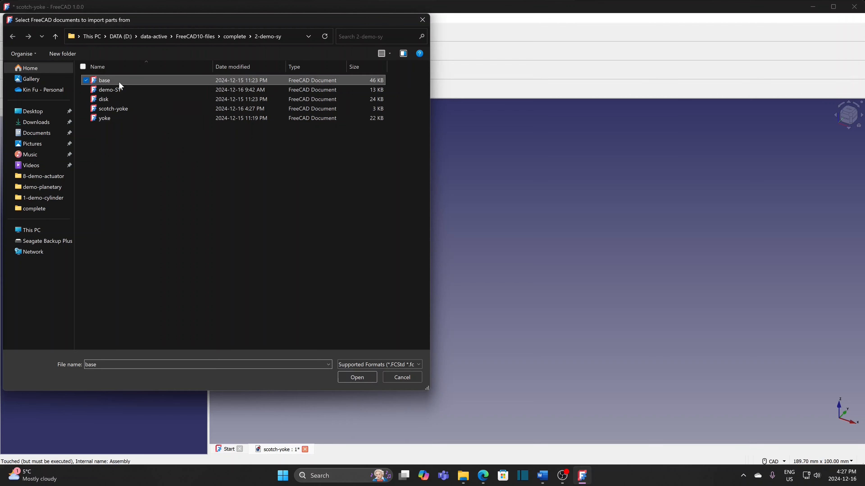
{"action": "left_click", "coordinate": [116, 98], "text": "ctrl"}
{"action": "left_click", "coordinate": [107, 115], "text": "ctrl"}
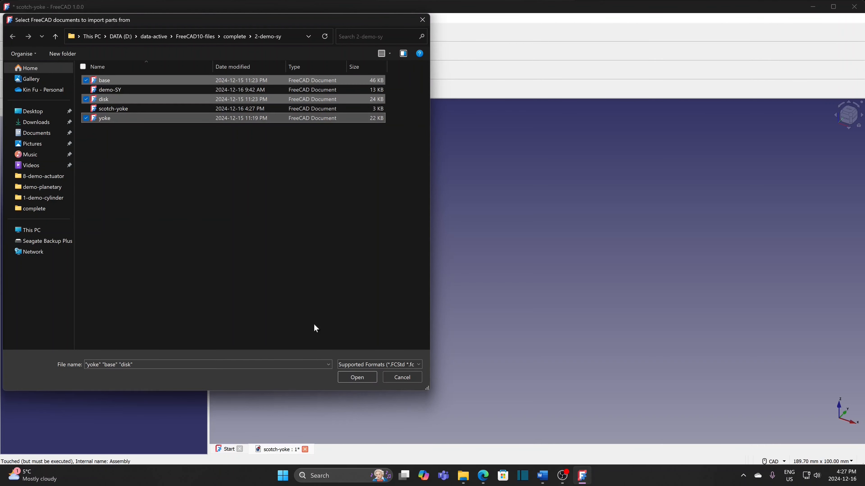
{"action": "left_click", "coordinate": [356, 376]}
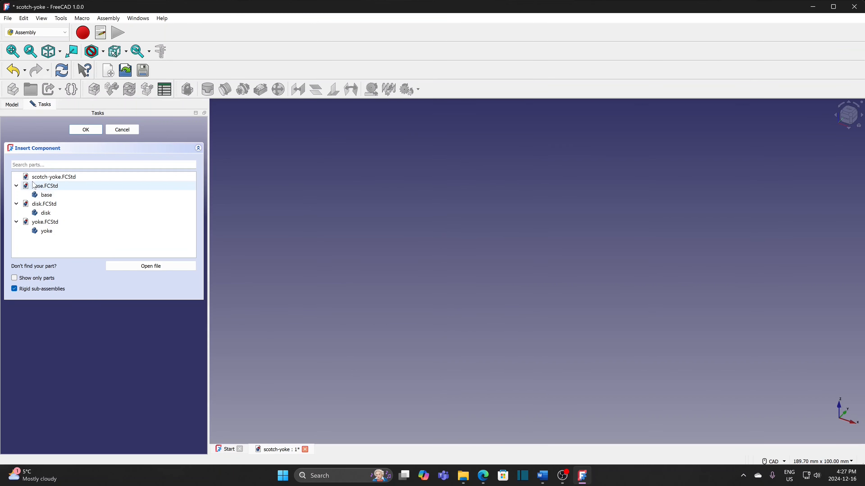
Insert the base as the grounded part, plus one disk and one yoke, into the scotch-yoke assembly.
{"action": "left_click", "coordinate": [48, 197]}
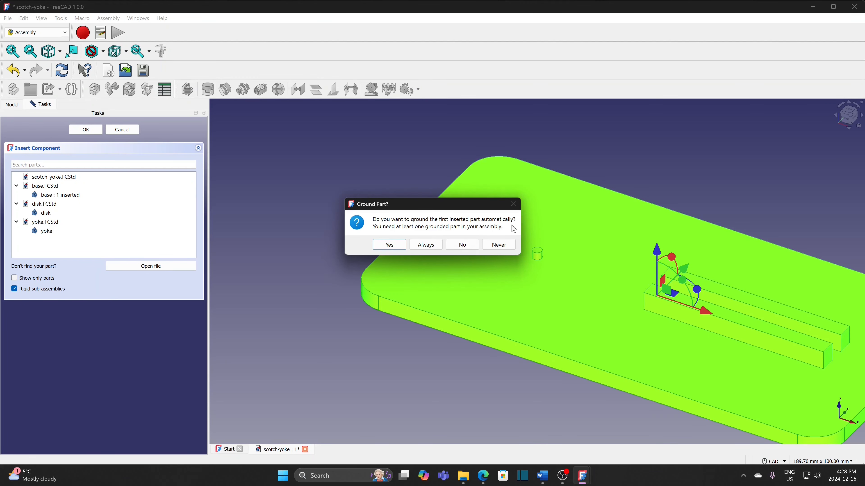
{"action": "left_click", "coordinate": [388, 249]}
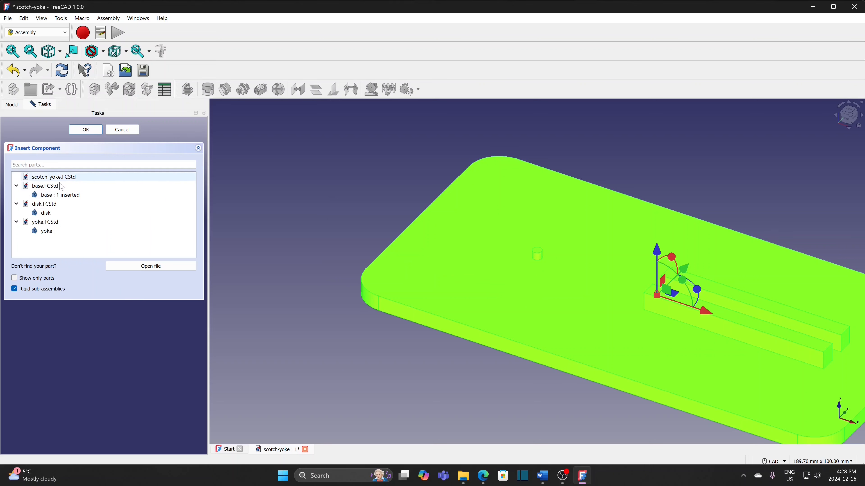
{"action": "left_click", "coordinate": [51, 214]}
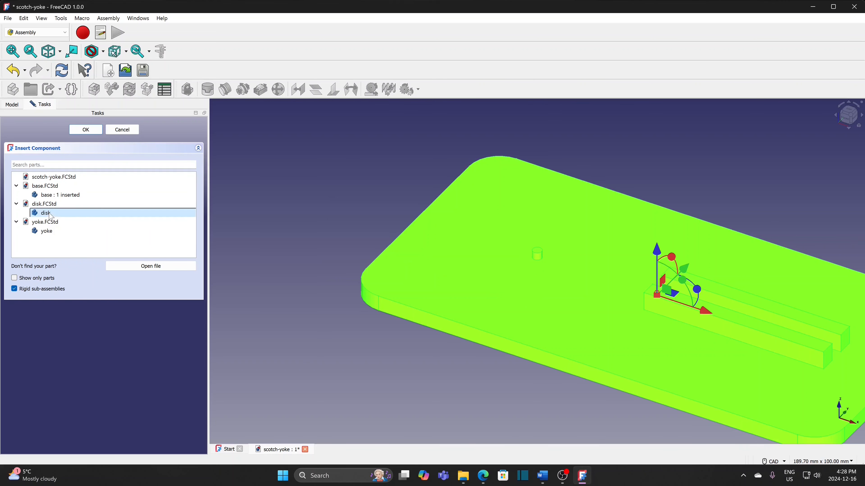
{"action": "left_click", "coordinate": [49, 231]}
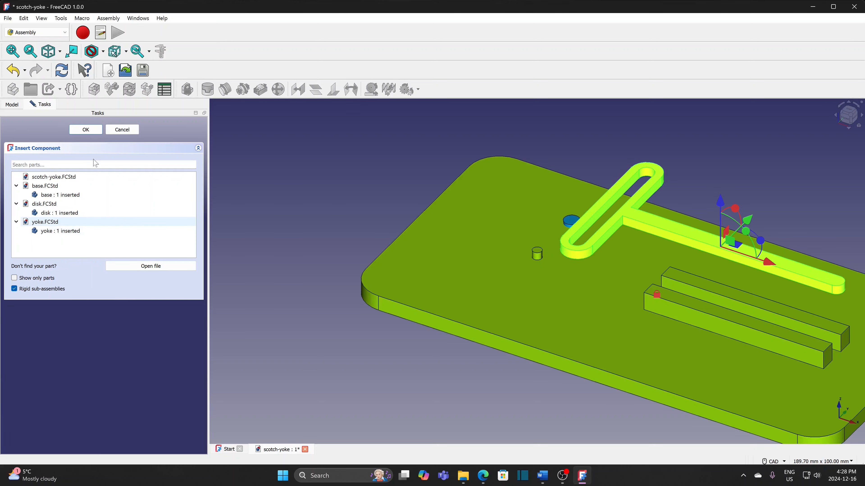
{"action": "left_click", "coordinate": [86, 129]}
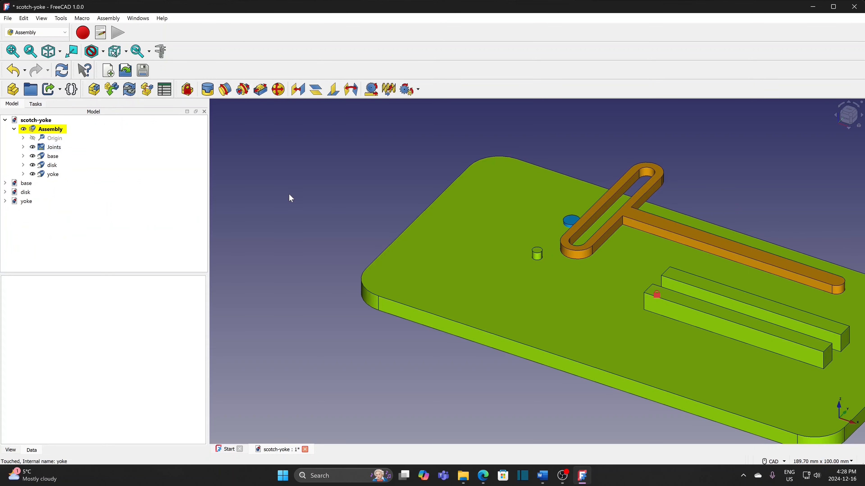
Move the disk out from under the yoke and shift the yoke clear of the base's pin and guide rails.
{"action": "scroll", "coordinate": [295, 198], "scroll_direction": "down", "scroll_amount": 2}
{"action": "scroll", "coordinate": [303, 178], "scroll_direction": "down", "scroll_amount": 1}
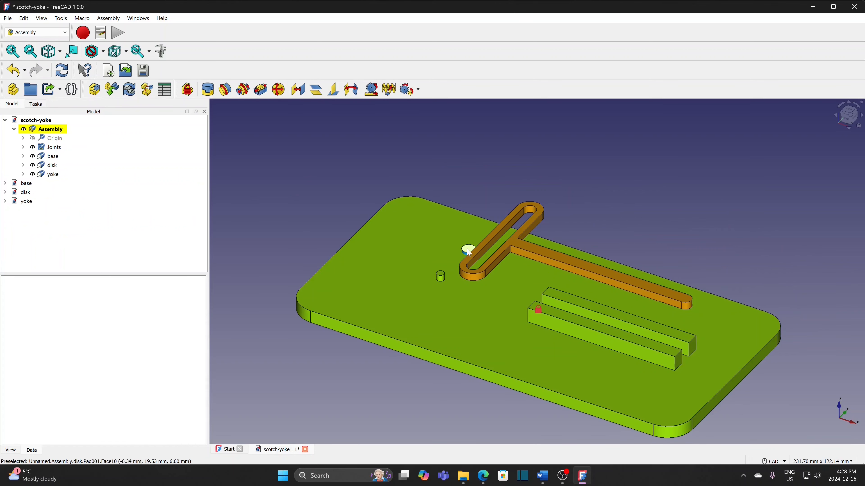
{"action": "left_click_drag", "start_coordinate": [469, 254], "coordinate": [646, 136]}
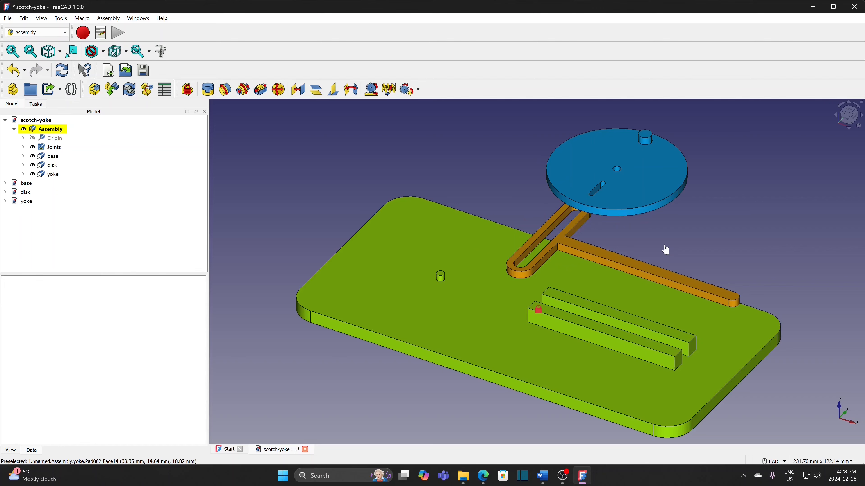
Create a slider joint between the yoke arm's long lower edge and the base guide rail's inner top edge, and slide the yoke to test it.
{"action": "scroll", "coordinate": [465, 211], "scroll_direction": "down", "scroll_amount": 2}
{"action": "middle_click_drag", "start_coordinate": [339, 221], "coordinate": [397, 346]}
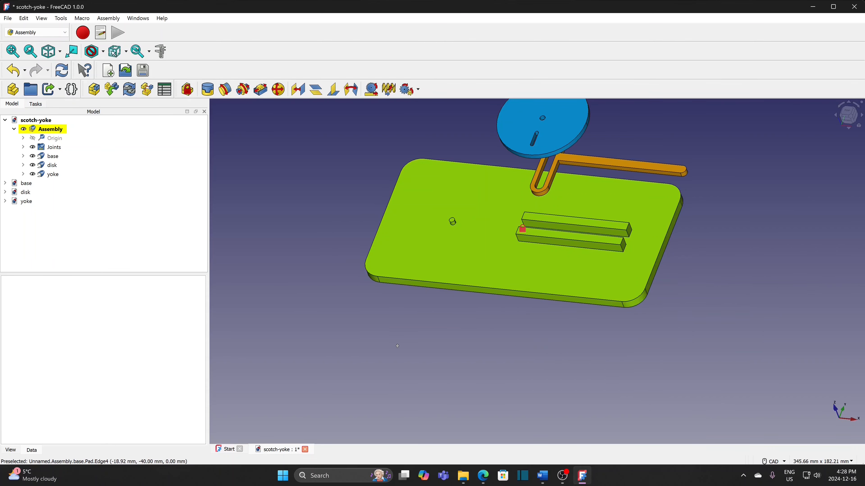
{"action": "scroll", "coordinate": [646, 296], "scroll_direction": "up", "scroll_amount": 3}
{"action": "scroll", "coordinate": [646, 295], "scroll_direction": "down", "scroll_amount": 2}
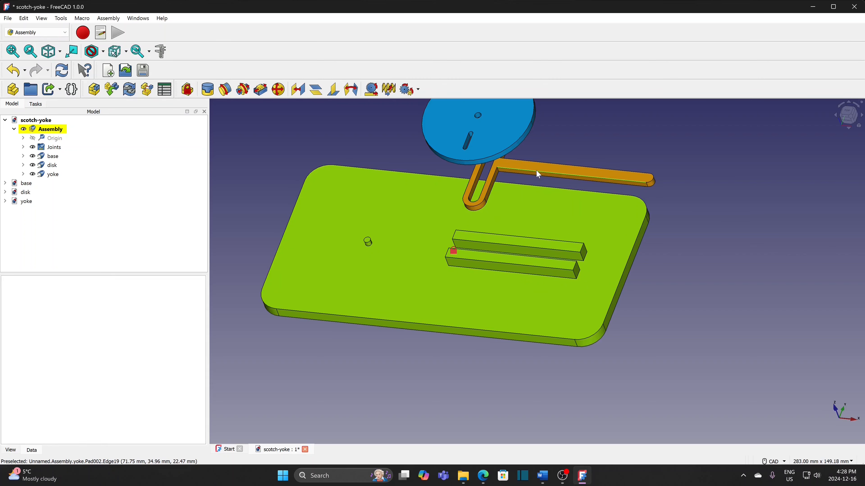
{"action": "left_click", "coordinate": [538, 174]}
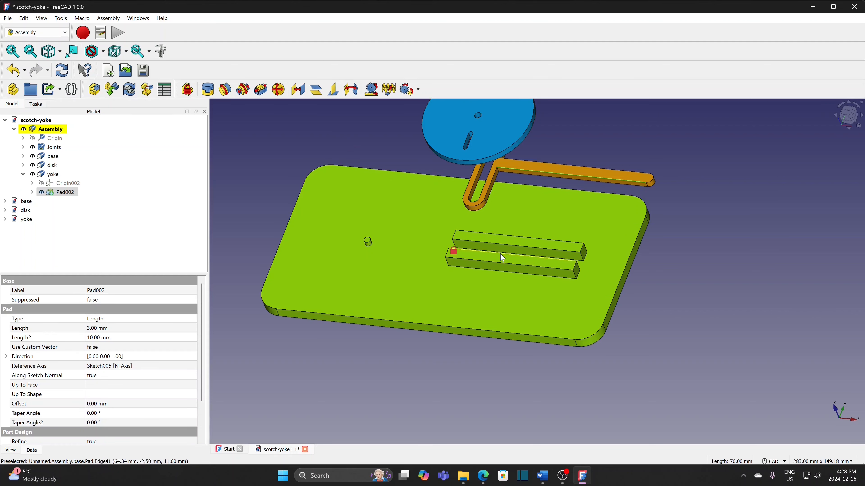
{"action": "middle_click_drag", "start_coordinate": [476, 295], "coordinate": [477, 297]}
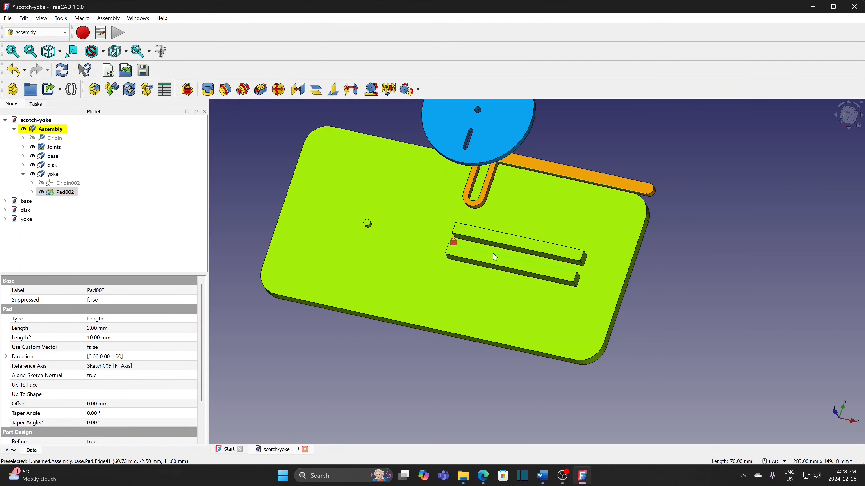
{"action": "left_click", "coordinate": [495, 257]}
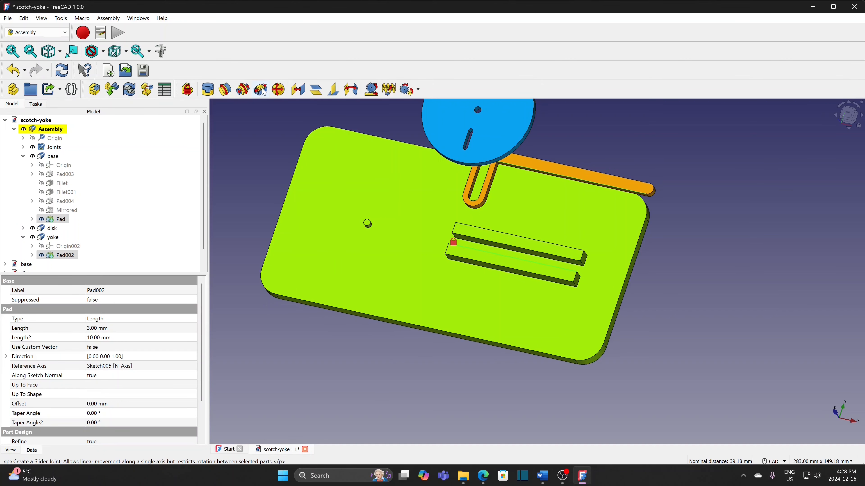
{"action": "left_click", "coordinate": [264, 91]}
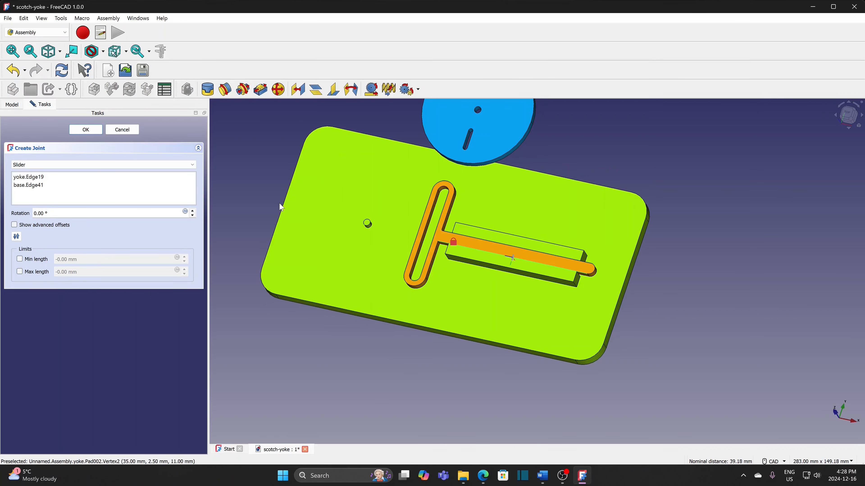
{"action": "left_click", "coordinate": [85, 131]}
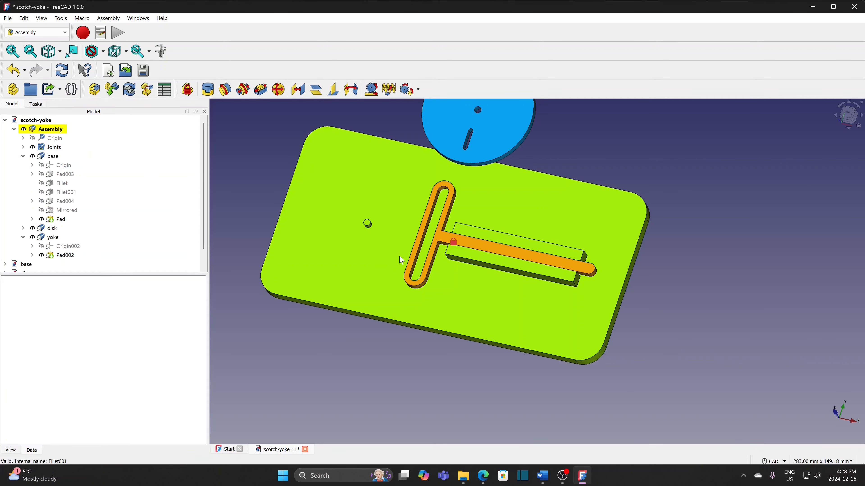
{"action": "mouse_move", "coordinate": [491, 246]}
{"action": "left_mouse_down"}
{"action": "mouse_move", "coordinate": [513, 249]}
{"action": "mouse_move", "coordinate": [430, 243]}
{"action": "mouse_move", "coordinate": [581, 269]}
{"action": "mouse_move", "coordinate": [442, 246]}
{"action": "mouse_move", "coordinate": [486, 254]}
{"action": "left_mouse_up"}
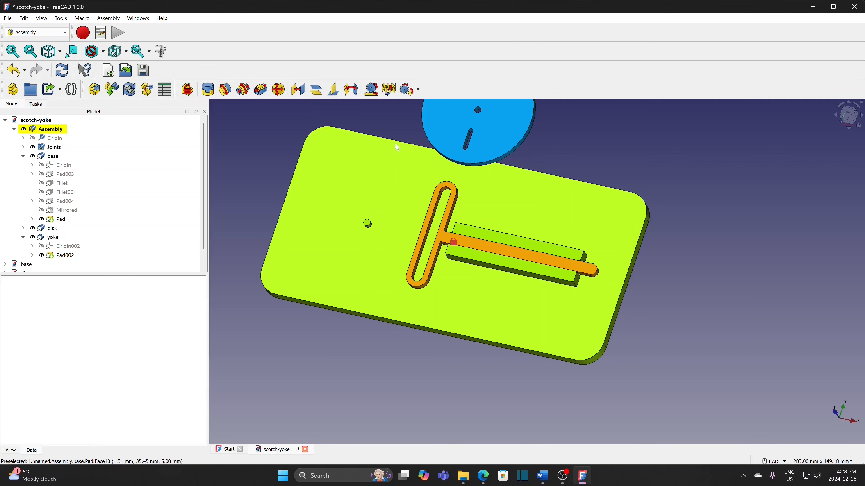
Create a revolute joint with 0 mm offset between the disk's centre hole edge and the circular edge of the base pin.
{"action": "left_click", "coordinate": [396, 148]}
{"action": "middle_click_drag", "start_coordinate": [397, 147], "coordinate": [401, 183]}
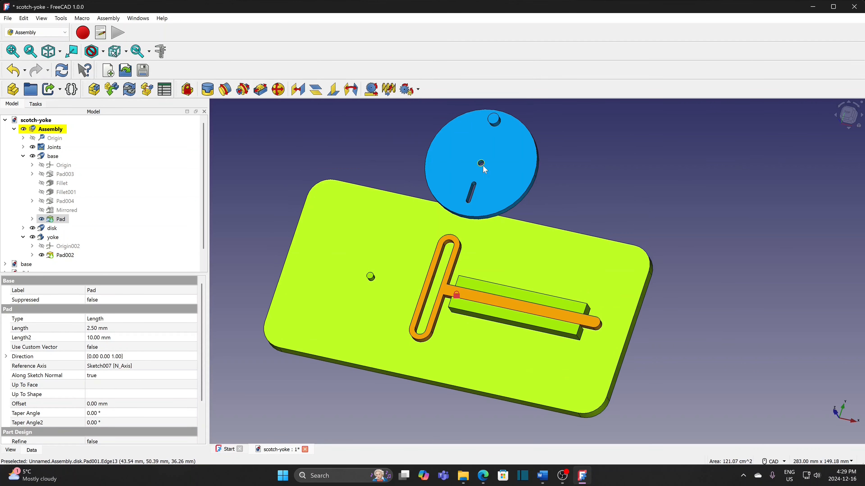
{"action": "left_click", "coordinate": [482, 165]}
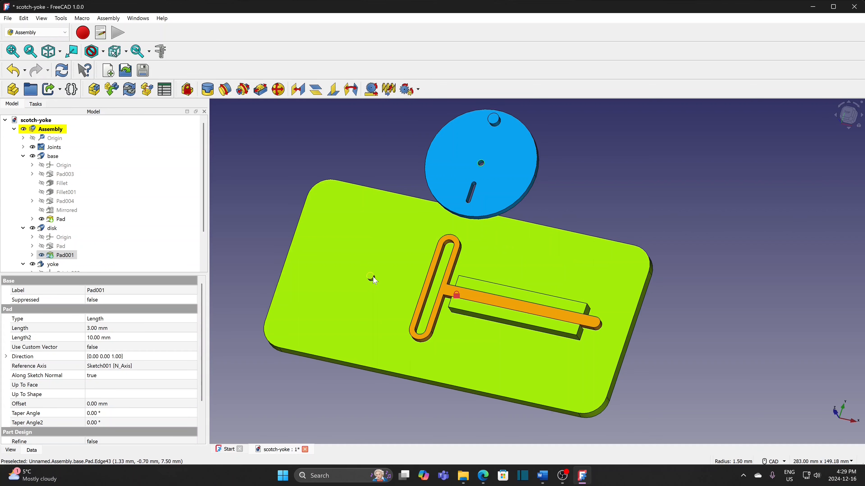
{"action": "left_click", "coordinate": [373, 278]}
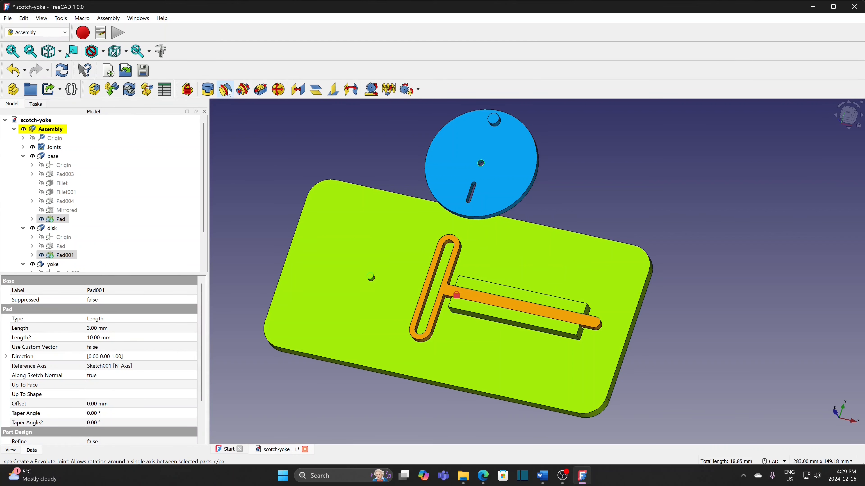
{"action": "left_click", "coordinate": [225, 89]}
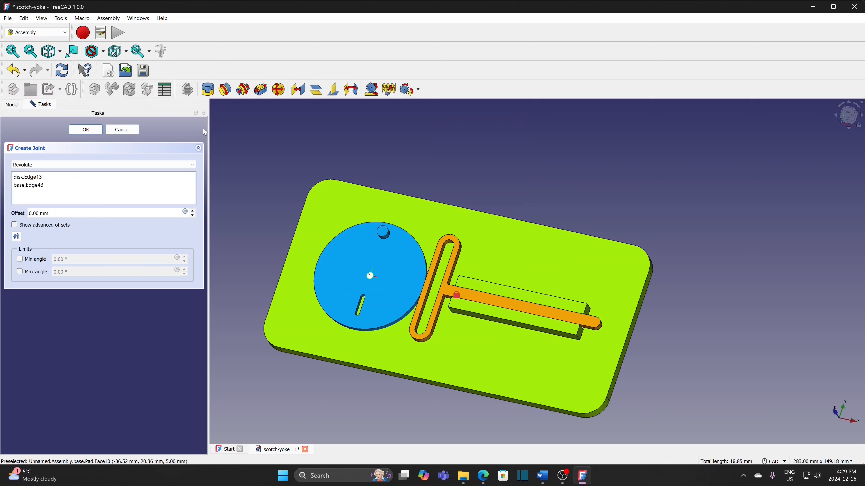
{"action": "left_click", "coordinate": [86, 130]}
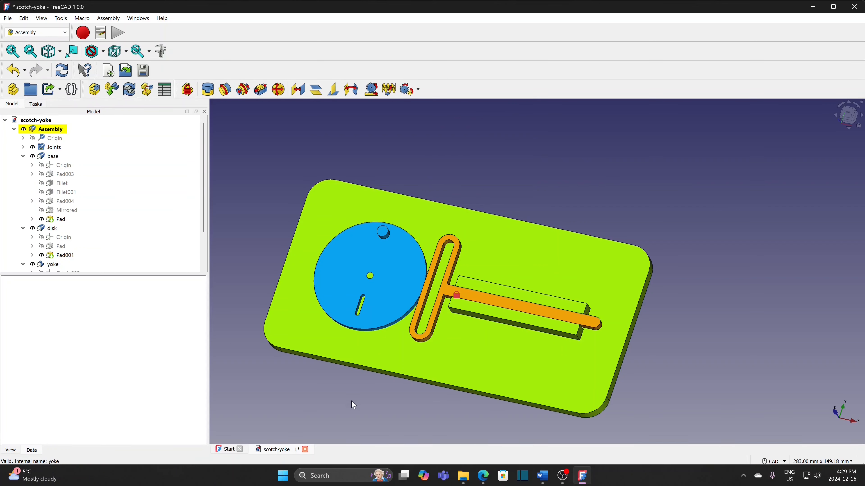
Slide the yoke over the disk and turn the disk so its raised pin sits inside the yoke's slot.
{"action": "middle_click_drag", "start_coordinate": [352, 401], "coordinate": [414, 362]}
{"action": "left_click_drag", "start_coordinate": [493, 257], "coordinate": [407, 254]}
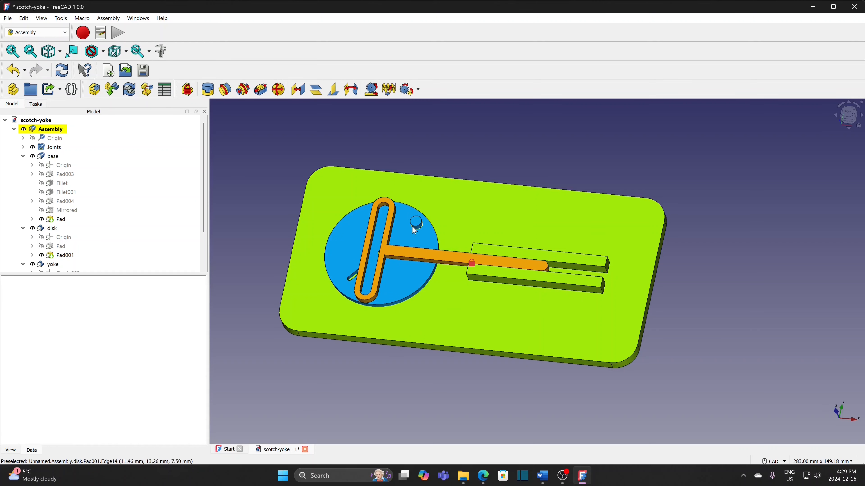
{"action": "left_click_drag", "start_coordinate": [423, 258], "coordinate": [440, 257]}
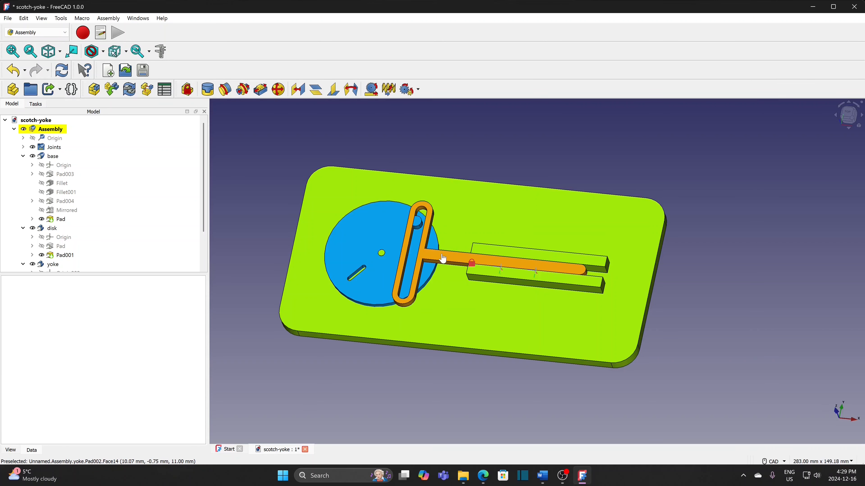
Create a distance joint of 0 mm between the disk pin's cylindrical face and the inner flat face of the yoke's slot.
{"action": "left_click", "coordinate": [370, 338]}
{"action": "scroll", "coordinate": [369, 338], "scroll_direction": "up", "scroll_amount": 2}
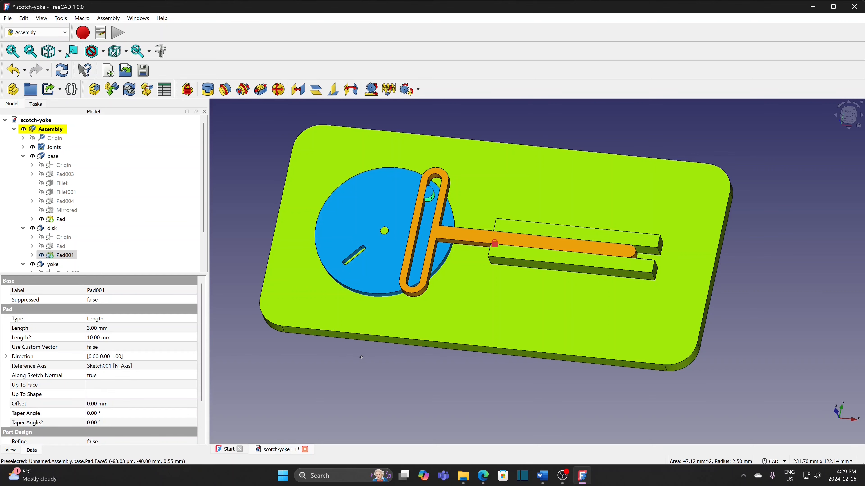
{"action": "middle_click_drag", "start_coordinate": [361, 357], "coordinate": [468, 348]}
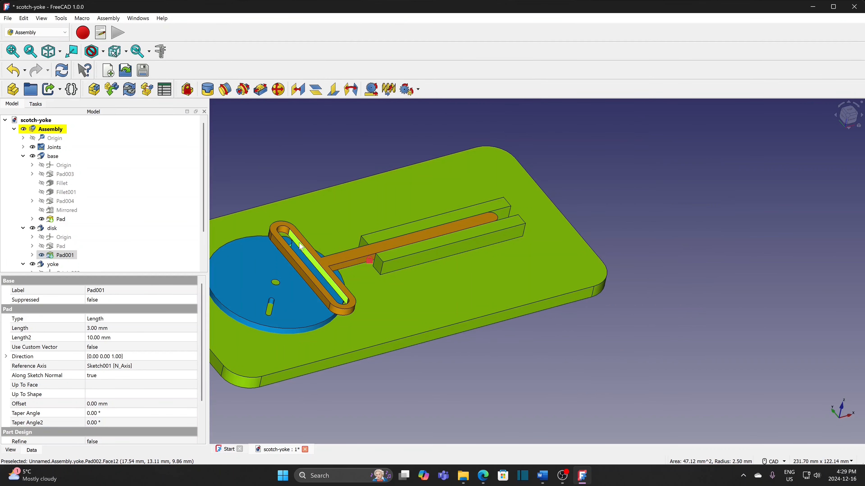
{"action": "left_click", "coordinate": [301, 247], "text": "ctrl"}
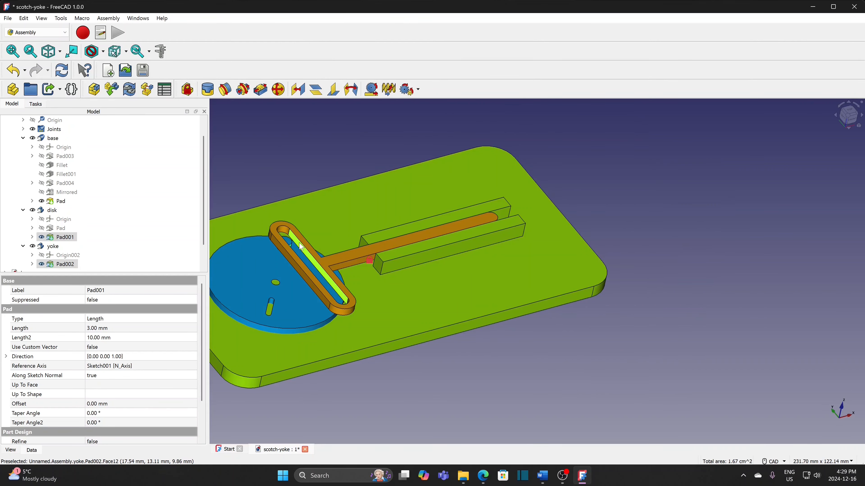
{"action": "left_click", "coordinate": [298, 90]}
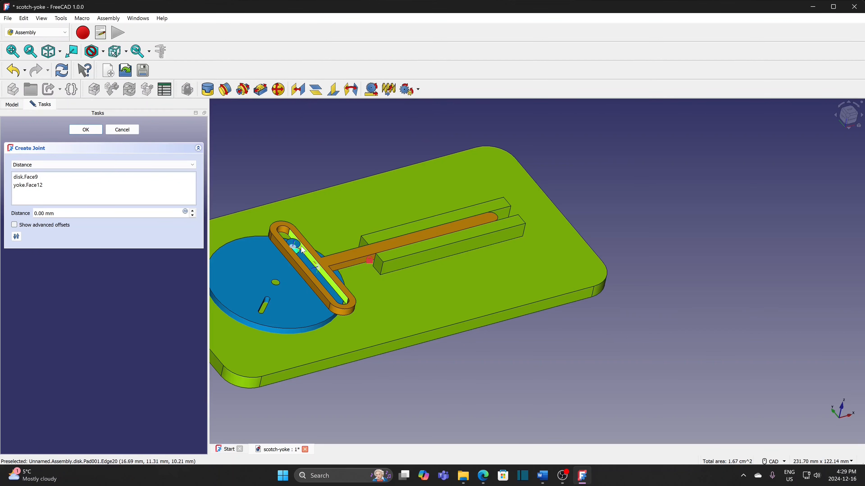
{"action": "middle_click_drag", "start_coordinate": [313, 157], "coordinate": [361, 205]}
{"action": "left_click", "coordinate": [83, 131]}
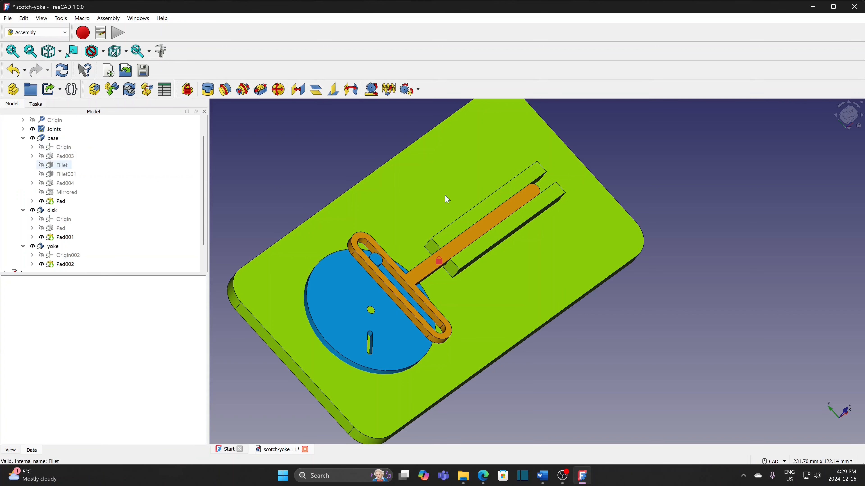
Test the scotch-yoke motion by moving the yoke and the disk pin through their travel.
{"action": "middle_click_drag", "start_coordinate": [654, 199], "coordinate": [613, 245]}
{"action": "scroll", "coordinate": [613, 245], "scroll_direction": "down", "scroll_amount": 3}
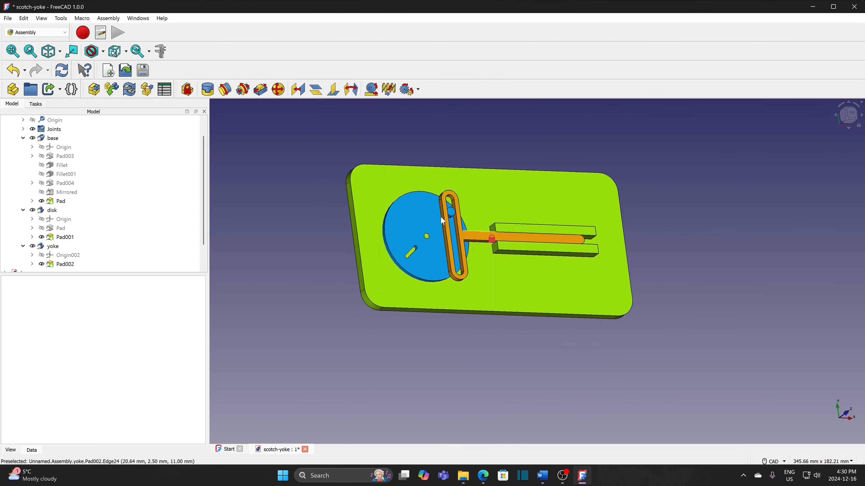
{"action": "mouse_move", "coordinate": [530, 242]}
{"action": "left_mouse_down"}
{"action": "mouse_move", "coordinate": [513, 243]}
{"action": "mouse_move", "coordinate": [556, 243]}
{"action": "mouse_move", "coordinate": [511, 245]}
{"action": "mouse_move", "coordinate": [596, 243]}
{"action": "mouse_move", "coordinate": [534, 247]}
{"action": "left_mouse_up"}
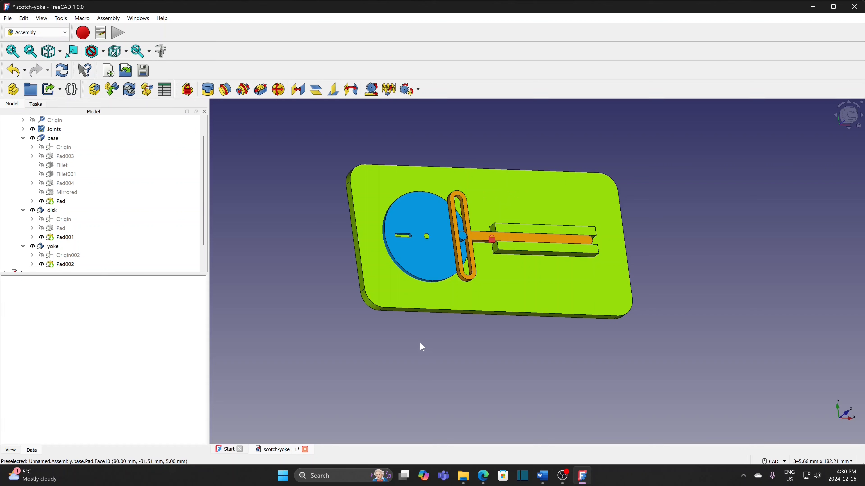
{"action": "middle_click_drag", "start_coordinate": [422, 347], "coordinate": [413, 400]}
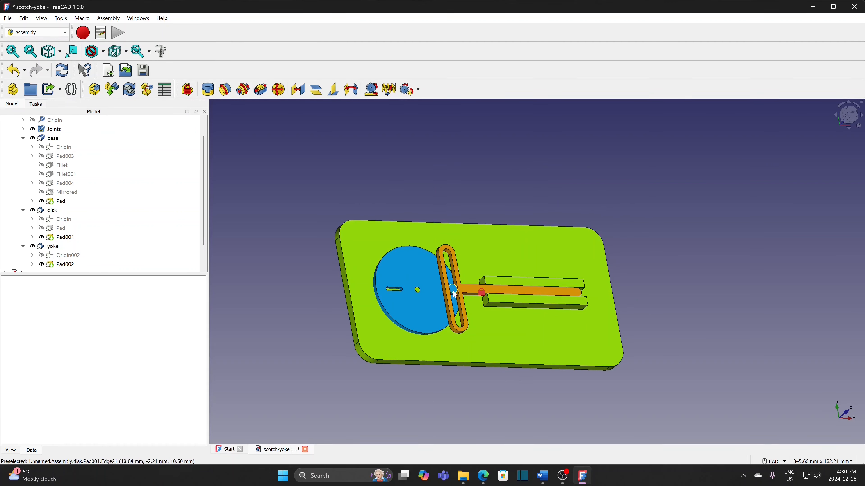
{"action": "left_click_drag", "start_coordinate": [453, 288], "coordinate": [447, 283]}
{"action": "mouse_move", "coordinate": [505, 294]}
{"action": "left_mouse_down"}
{"action": "mouse_move", "coordinate": [443, 303]}
{"action": "mouse_move", "coordinate": [503, 301]}
{"action": "left_mouse_up"}
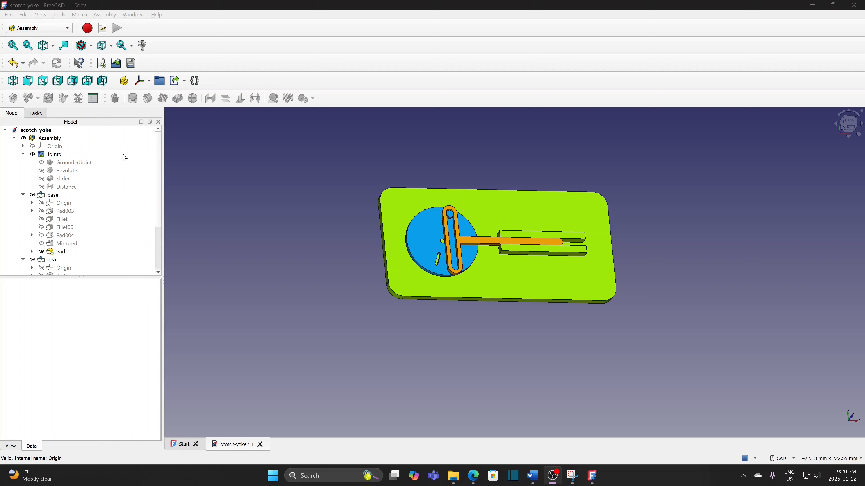
Activate the scotch-yoke assembly in FreeCAD 1.1.0dev and move the linkage to check its motion.
{"action": "double_click", "coordinate": [55, 139]}
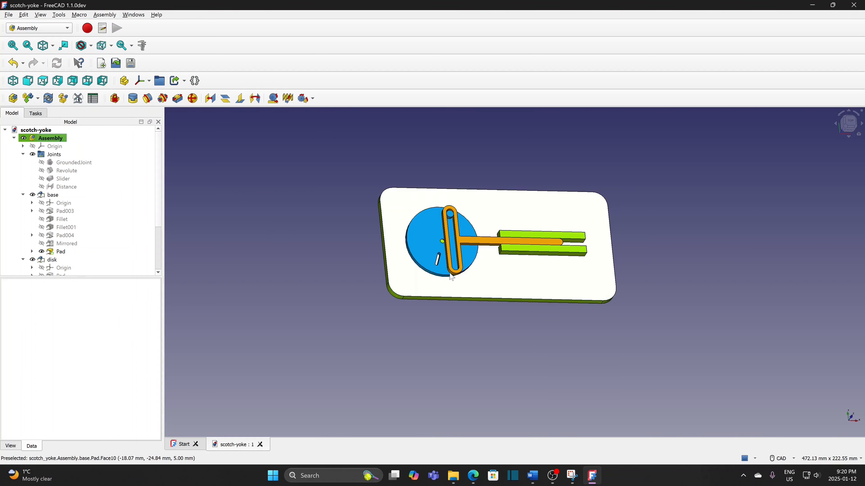
{"action": "left_click_drag", "start_coordinate": [454, 220], "coordinate": [469, 247]}
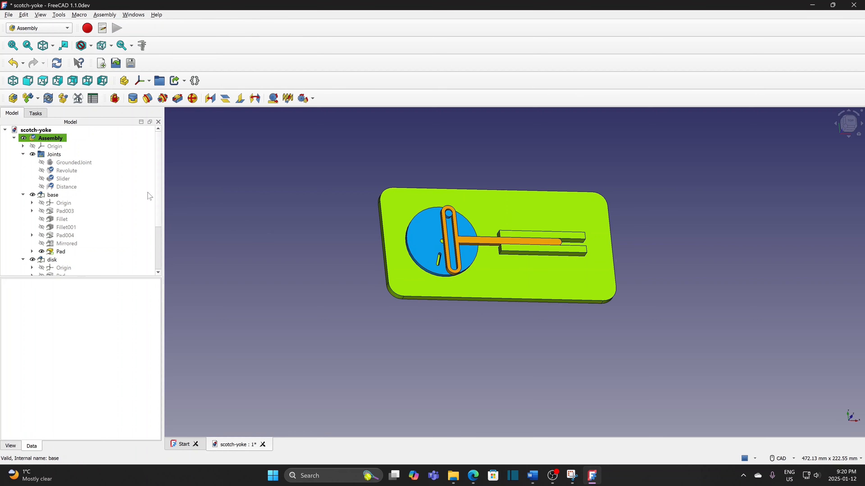
Create a simulation and add an angular motion on the Revolute joint with the formula 5*time.
{"action": "left_click", "coordinate": [79, 99]}
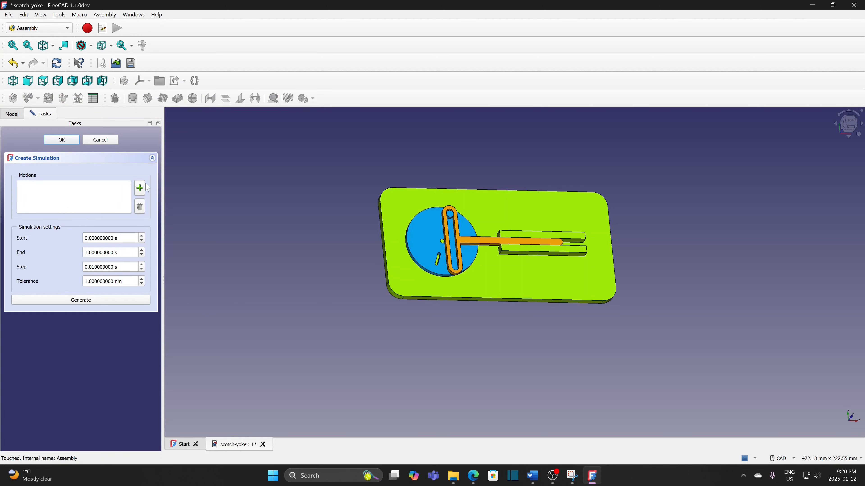
{"action": "left_click", "coordinate": [142, 192]}
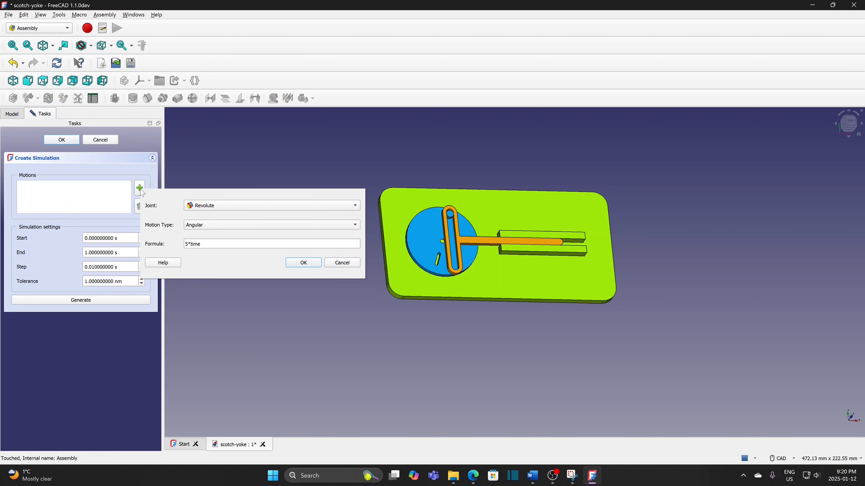
{"action": "left_click", "coordinate": [354, 206]}
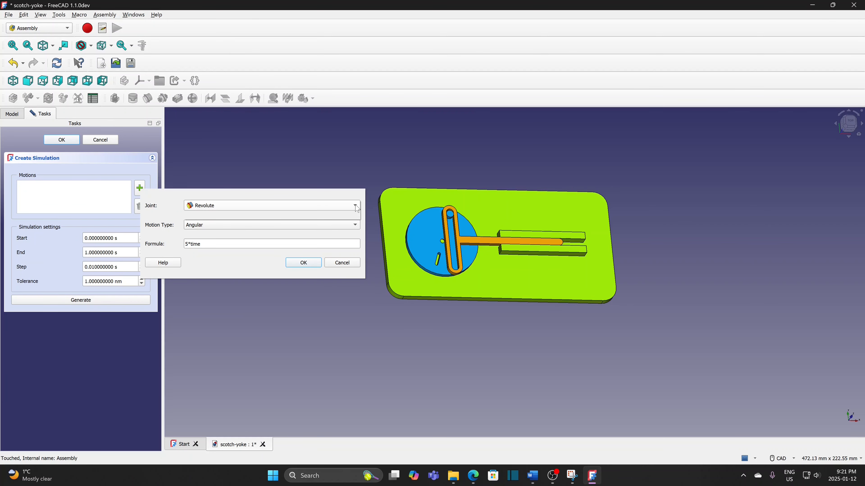
{"action": "left_click", "coordinate": [226, 206]}
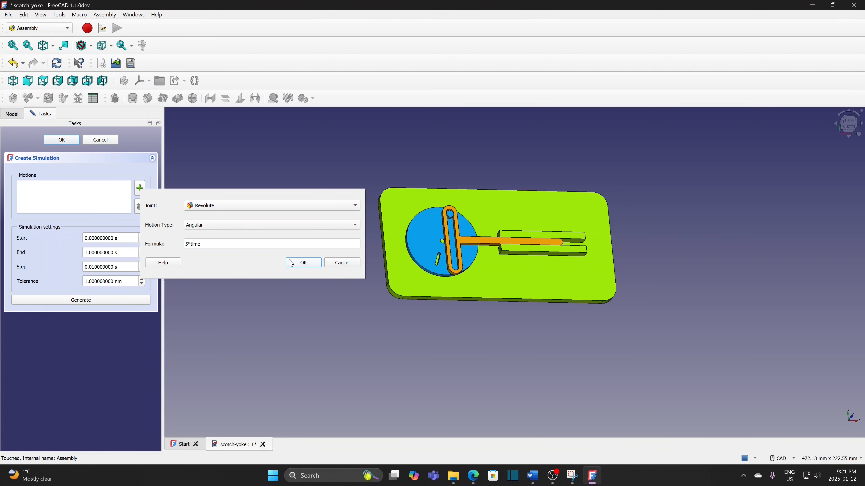
{"action": "left_click", "coordinate": [303, 263]}
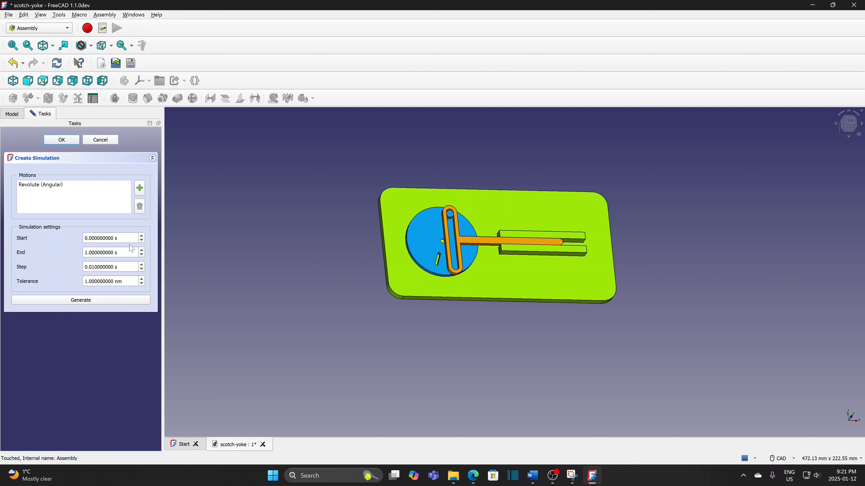
Generate the scotch-yoke simulation, play the animation forward at 30 frames per second and stop it.
{"action": "left_click", "coordinate": [78, 301]}
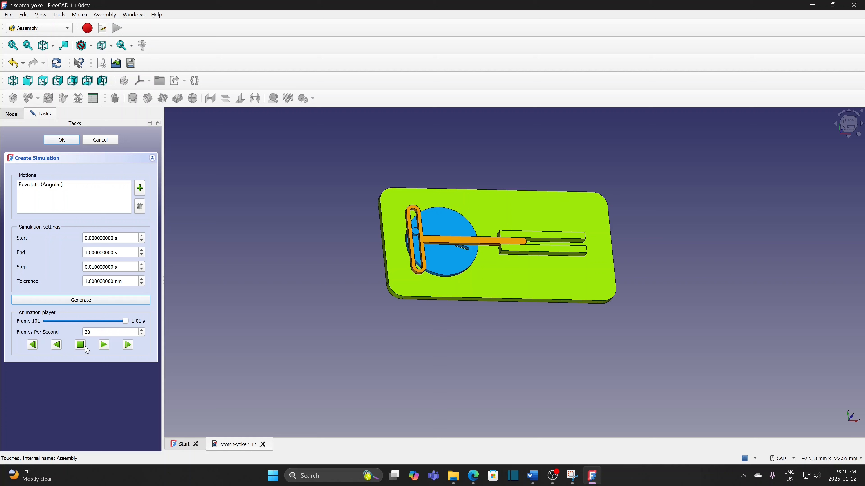
{"action": "left_click", "coordinate": [104, 345]}
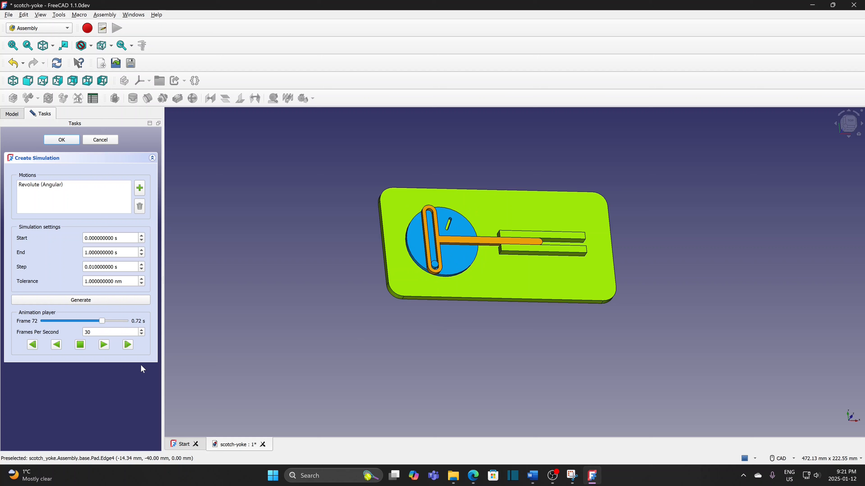
{"action": "left_click", "coordinate": [81, 347]}
Set the animation speed to 10 frames per second, replay it, and accept the simulation.
{"action": "left_click_drag", "start_coordinate": [97, 333], "coordinate": [58, 334]}
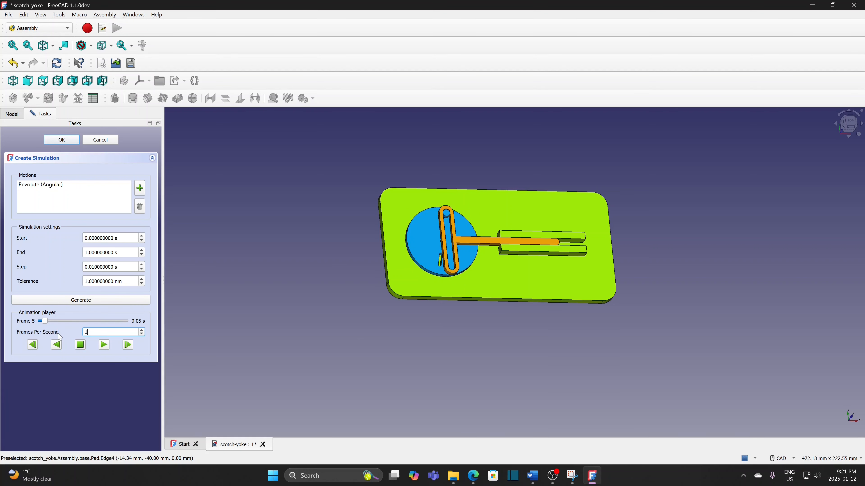
{"action": "left_click", "coordinate": [104, 350]}
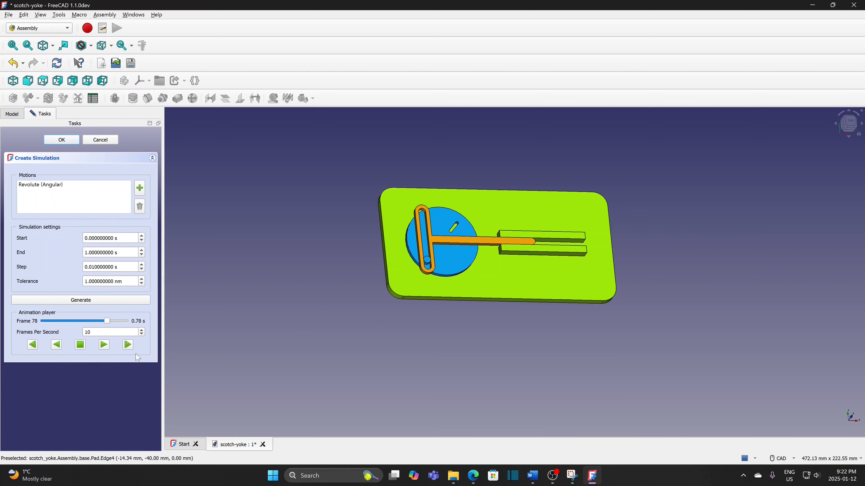
{"action": "left_click", "coordinate": [80, 347]}
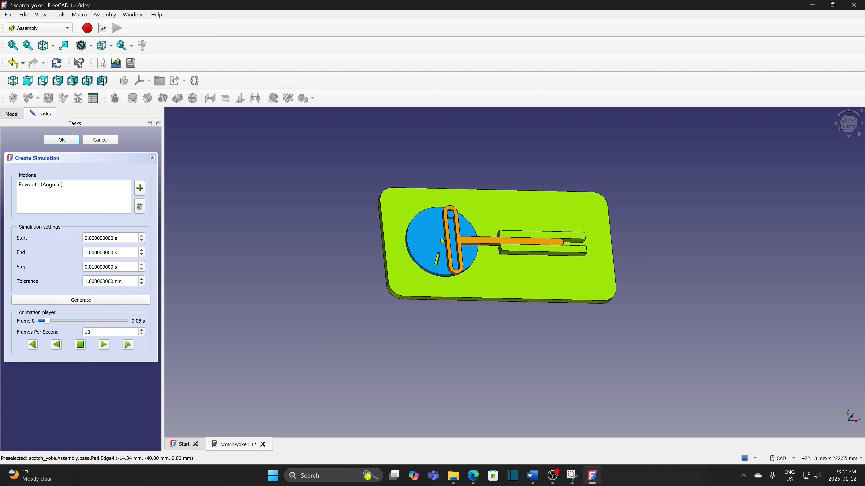
{"action": "left_click", "coordinate": [73, 142]}
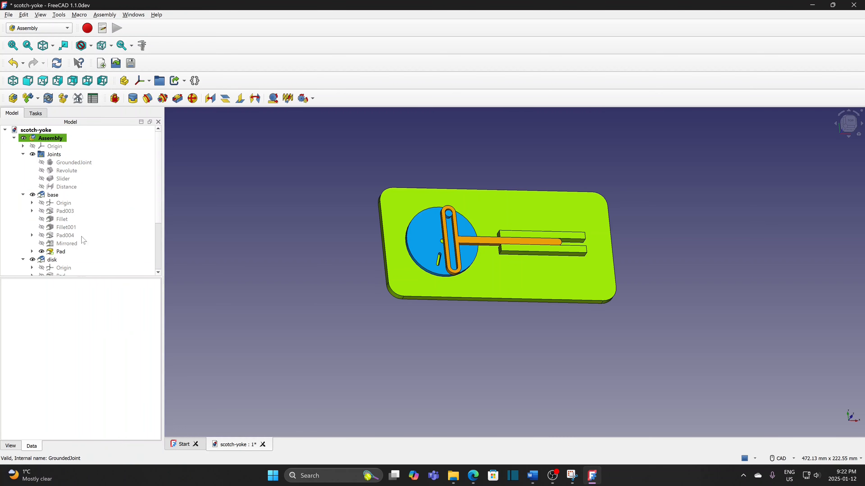
Change the formula of the simulation's Revolute angular motion to 0.6283*time.
{"action": "left_click_drag", "start_coordinate": [160, 177], "coordinate": [160, 242]}
{"action": "left_click", "coordinate": [23, 243]}
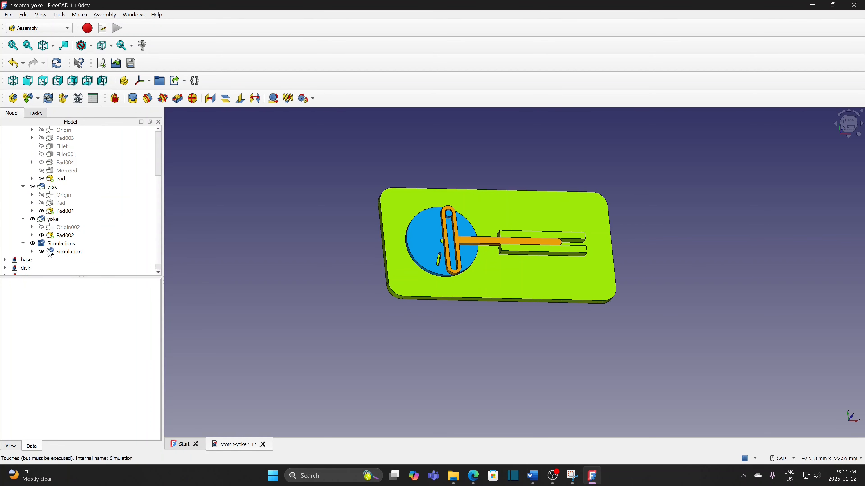
{"action": "left_click", "coordinate": [32, 251]}
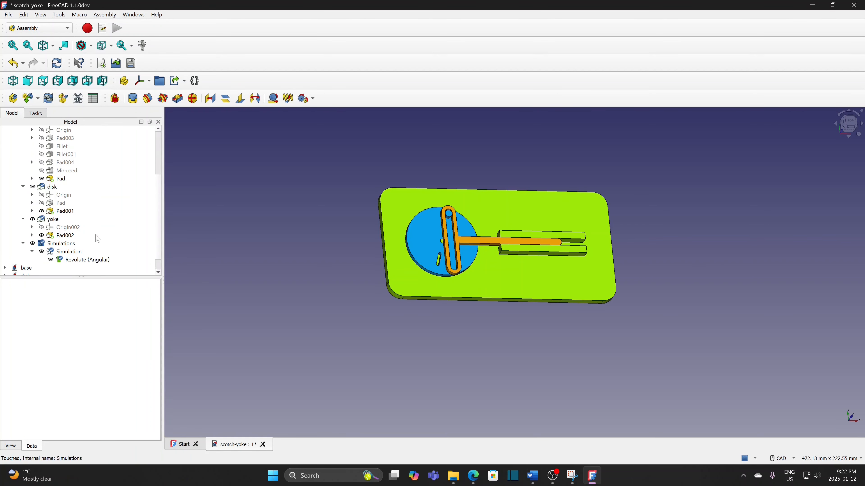
{"action": "left_click", "coordinate": [80, 262]}
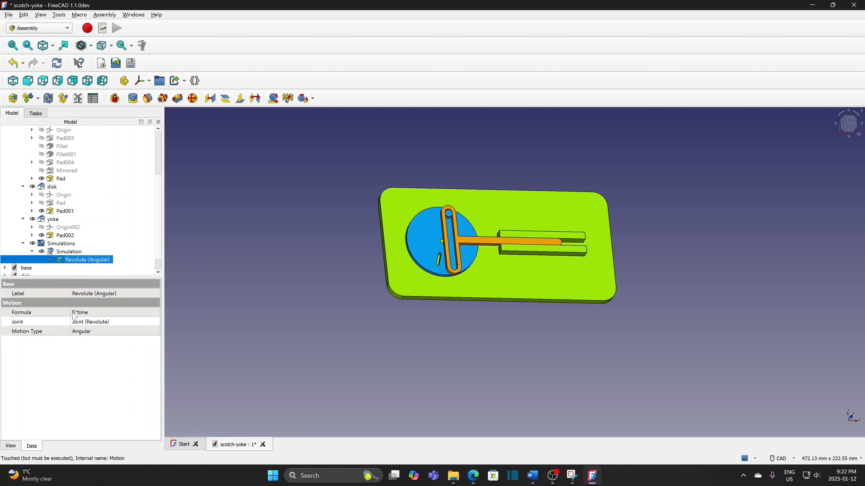
{"action": "left_click", "coordinate": [74, 315]}
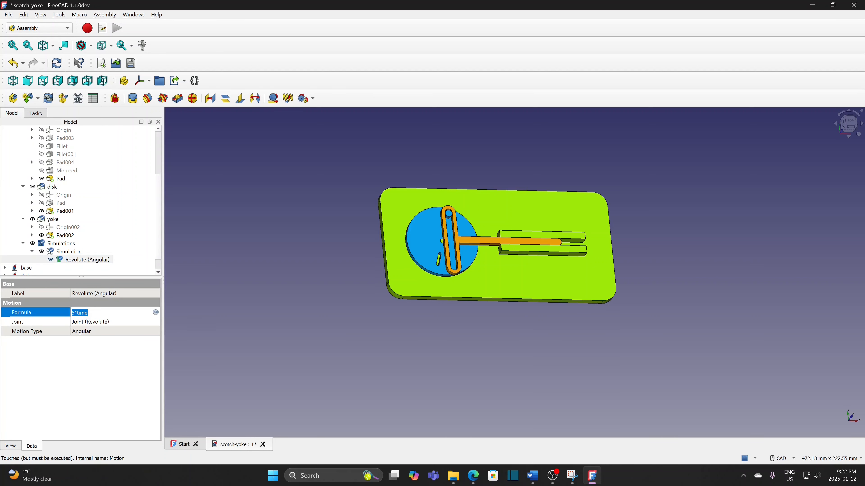
{"action": "left_click_drag", "start_coordinate": [75, 314], "coordinate": [70, 313]}
{"action": "type", "text": "0.6283"}
{"action": "left_click", "coordinate": [191, 305]}
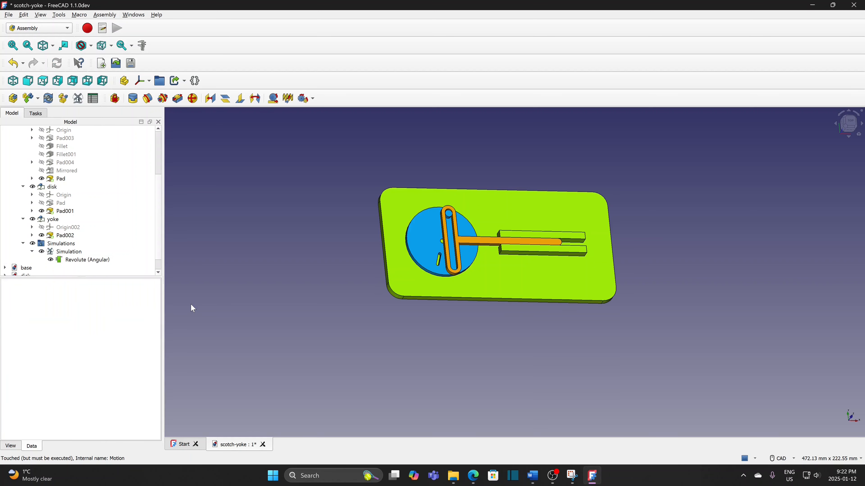
Edit the simulation to end at 10 s with a step of 0.05 s, and generate it.
{"action": "double_click", "coordinate": [73, 252]}
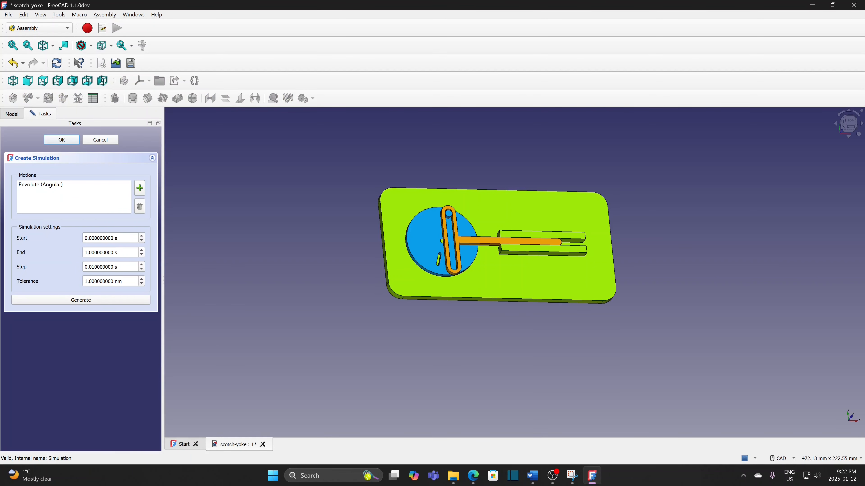
{"action": "double_click", "coordinate": [109, 253]}
{"action": "type", "text": "10"}
{"action": "key", "text": "Tab"}
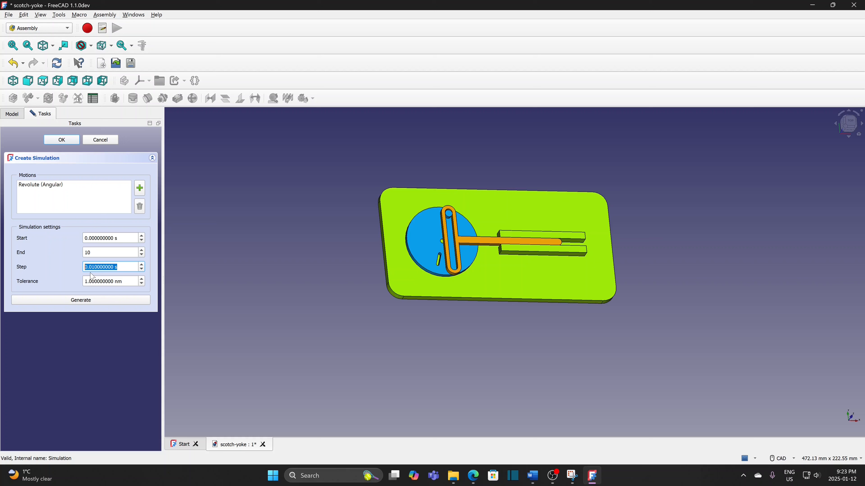
{"action": "type", "text": "0.05"}
{"action": "left_click", "coordinate": [81, 301]}
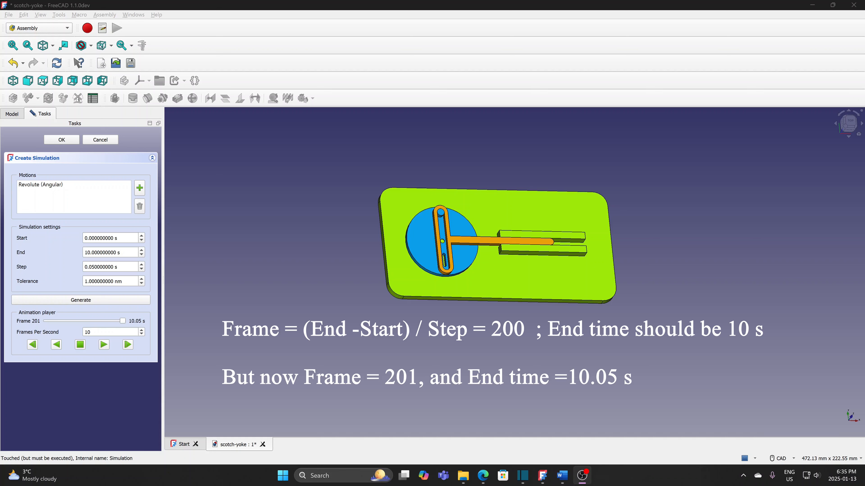
{"action": "key", "text": "alt+Tab"}
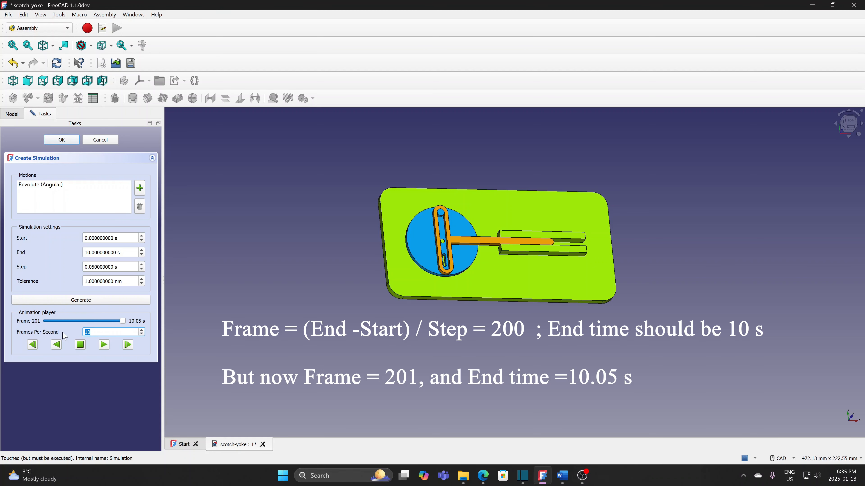
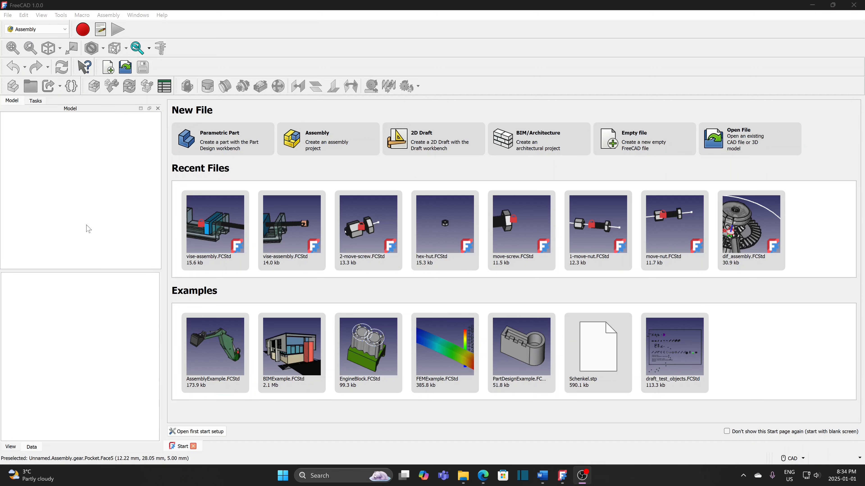
In FreeCAD 1.0.0, create a new document and save it as rack-pinion in the s3-rack-pinion folder, replacing the existing file.
{"action": "left_click", "coordinate": [9, 15]}
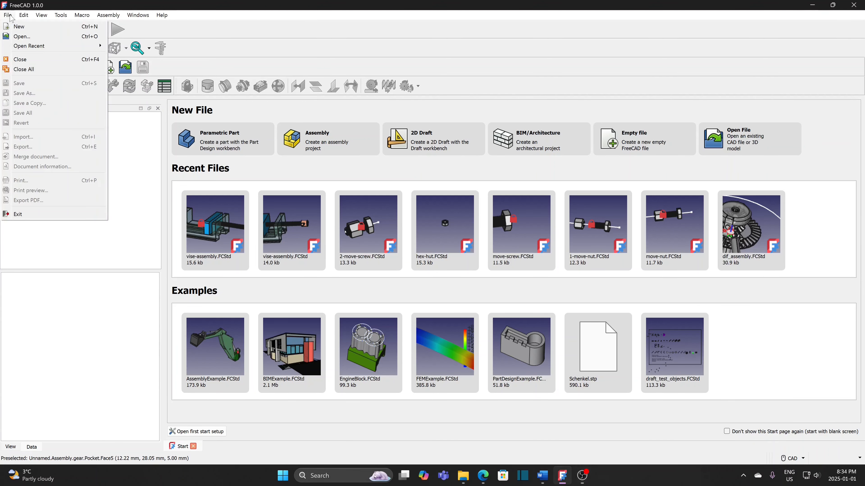
{"action": "left_click", "coordinate": [19, 27]}
{"action": "left_click", "coordinate": [8, 16]}
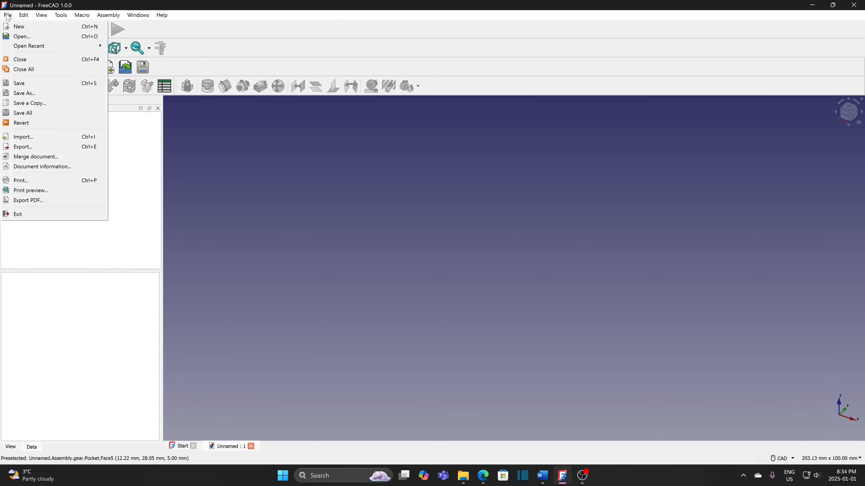
{"action": "left_click", "coordinate": [28, 93]}
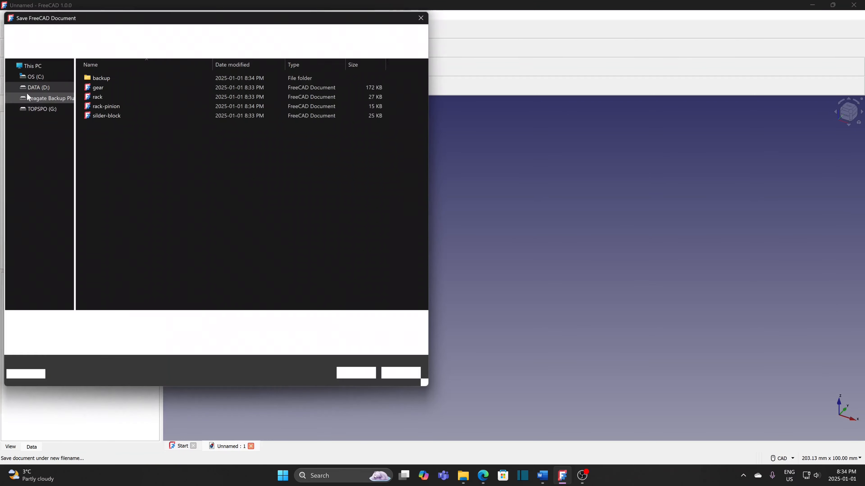
{"action": "left_click", "coordinate": [110, 106]}
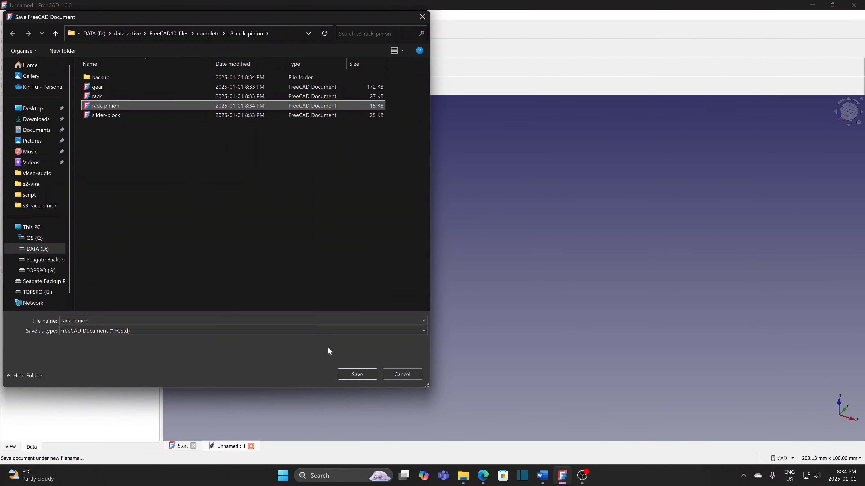
{"action": "left_click", "coordinate": [356, 373]}
{"action": "left_click", "coordinate": [454, 239]}
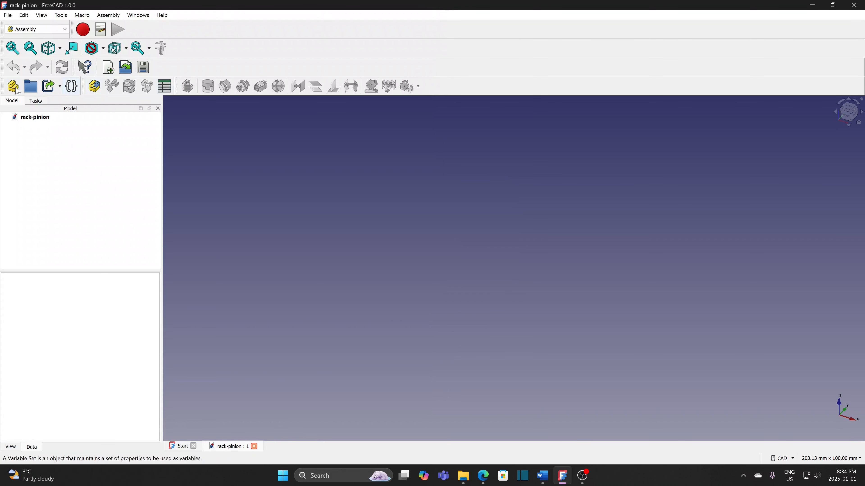
Create an assembly in the rack-pinion document and insert the rack from the rack file as the grounded part.
{"action": "left_click", "coordinate": [95, 89]}
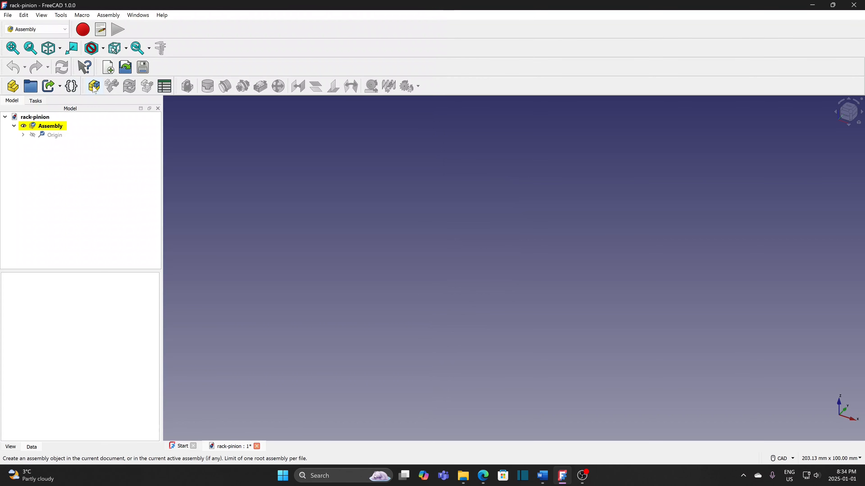
{"action": "left_click", "coordinate": [114, 88]}
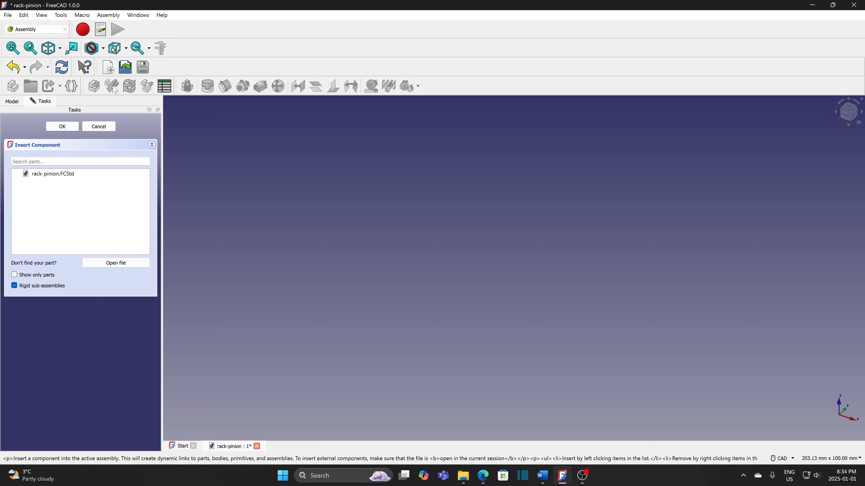
{"action": "left_click", "coordinate": [97, 263]}
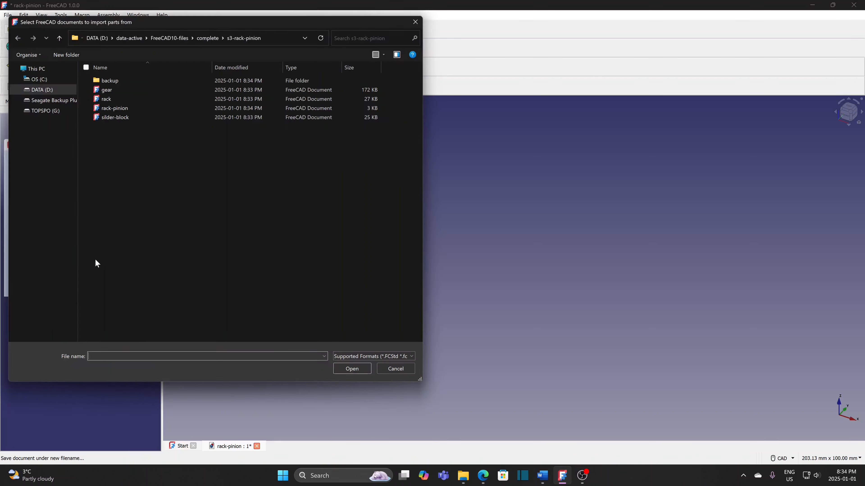
{"action": "left_click", "coordinate": [104, 96]}
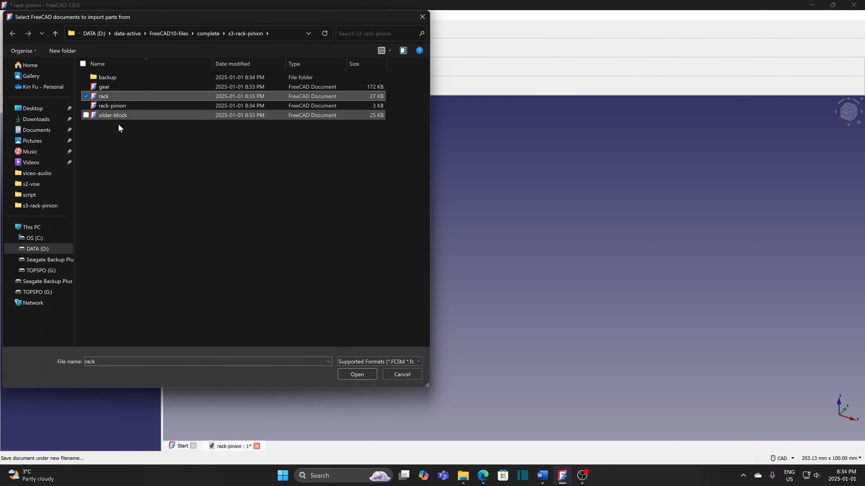
{"action": "left_click", "coordinate": [357, 375]}
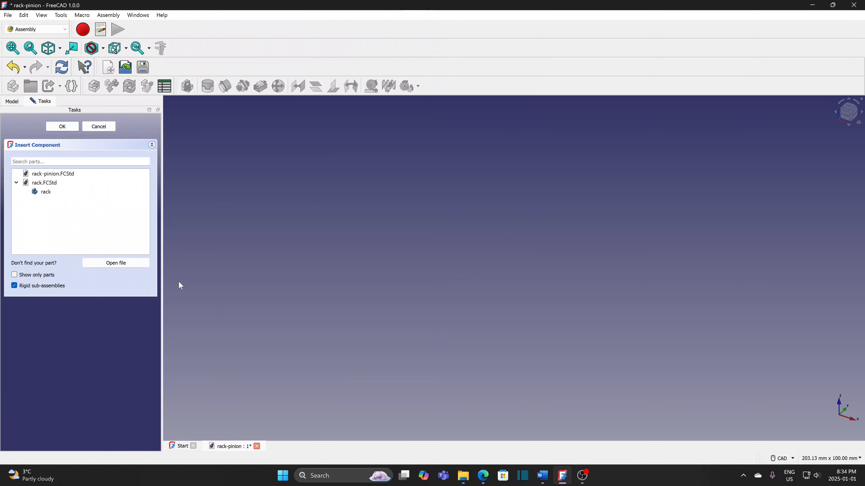
{"action": "left_click", "coordinate": [54, 192]}
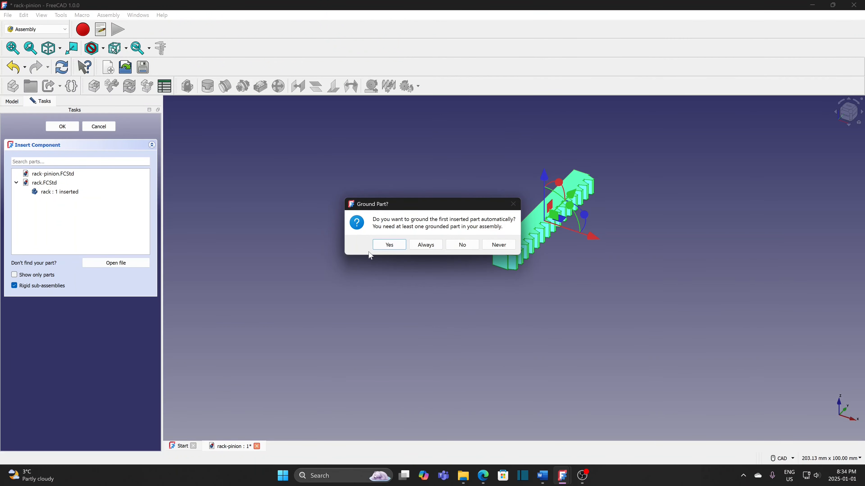
{"action": "left_click", "coordinate": [385, 244]}
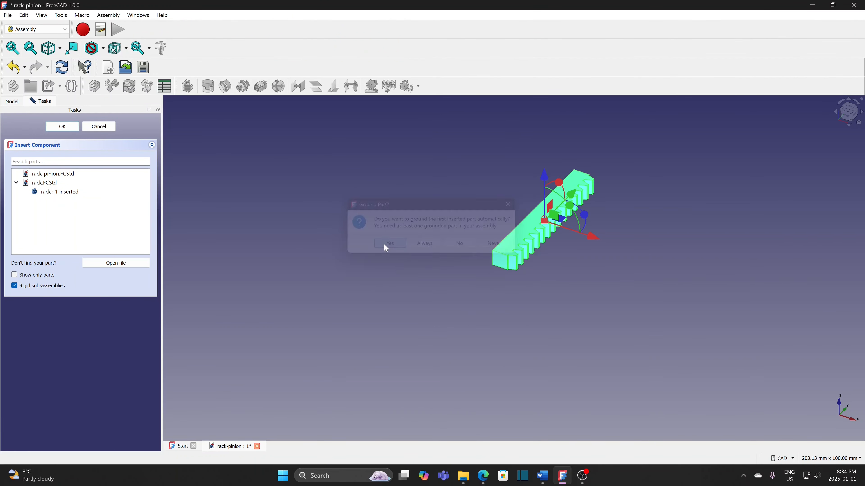
{"action": "left_click", "coordinate": [79, 128]}
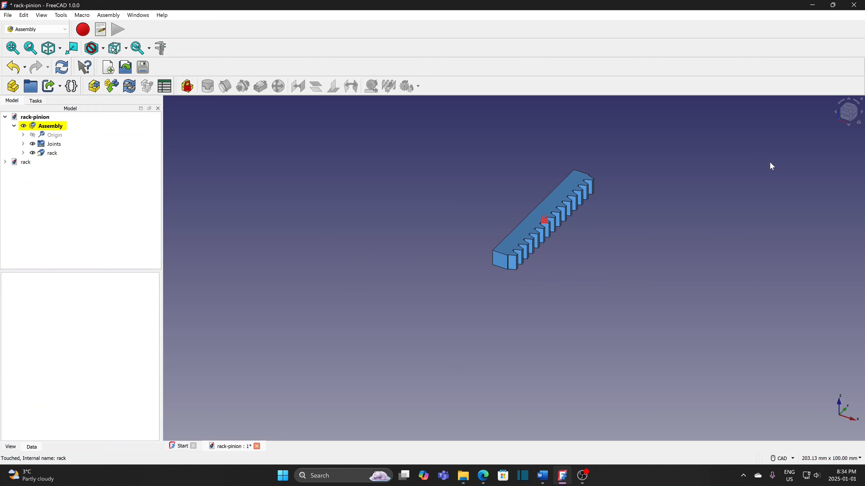
Insert the block component from the silder-block file into the rack-pinion assembly.
{"action": "left_click", "coordinate": [850, 109]}
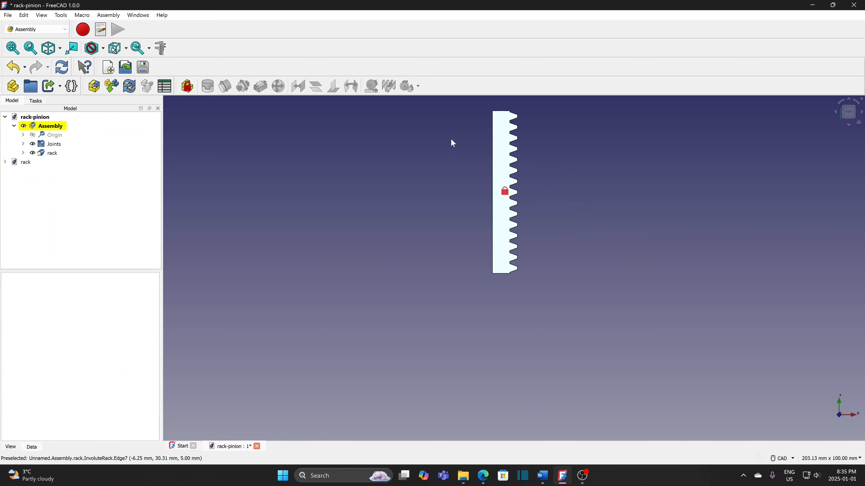
{"action": "middle_click_drag", "start_coordinate": [451, 139], "coordinate": [507, 396]}
{"action": "scroll", "coordinate": [407, 382], "scroll_direction": "up", "scroll_amount": 2}
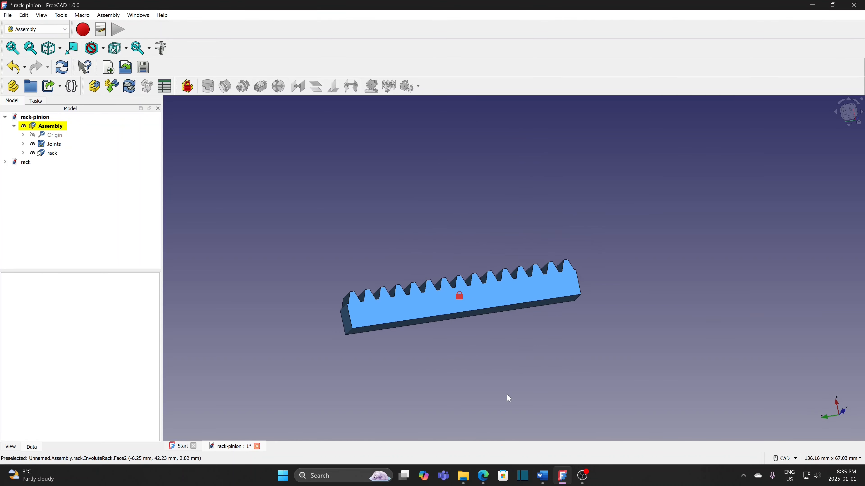
{"action": "scroll", "coordinate": [424, 375], "scroll_direction": "up", "scroll_amount": 1}
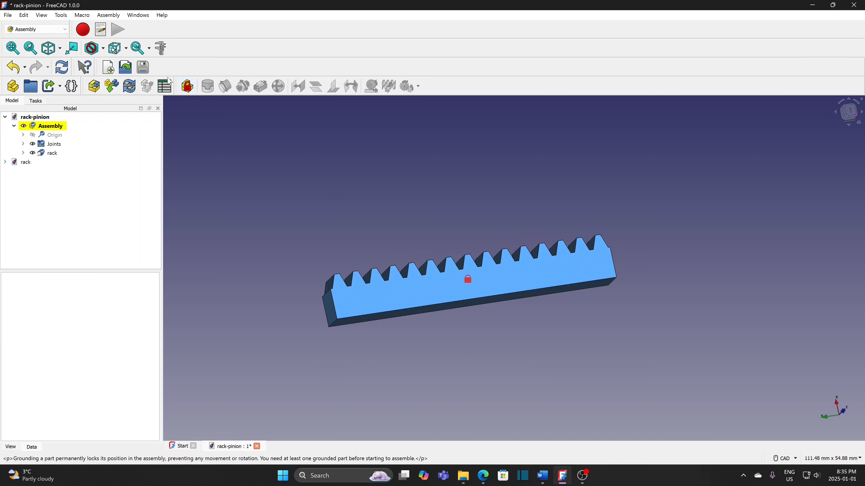
{"action": "left_click", "coordinate": [113, 87]}
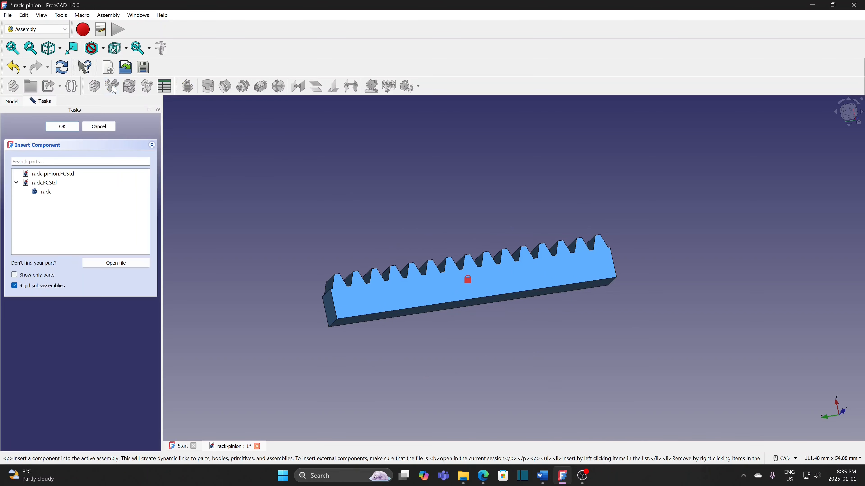
{"action": "left_click", "coordinate": [116, 263]}
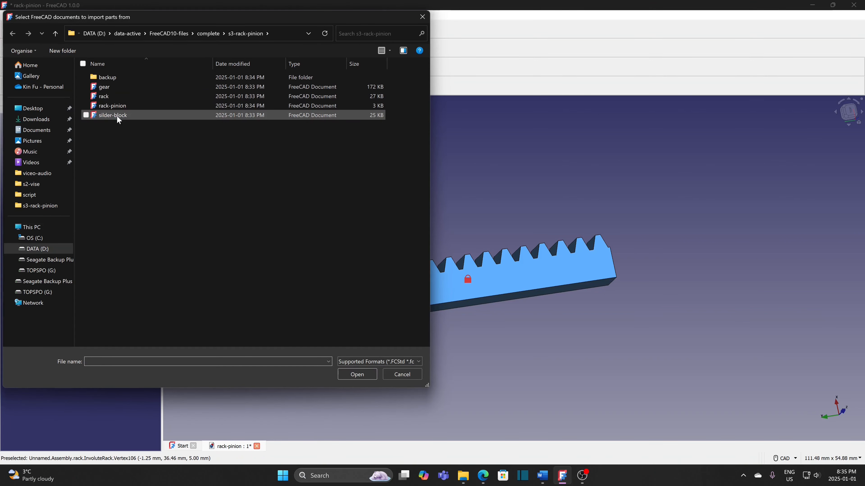
{"action": "left_click", "coordinate": [116, 116]}
{"action": "left_click", "coordinate": [348, 373]}
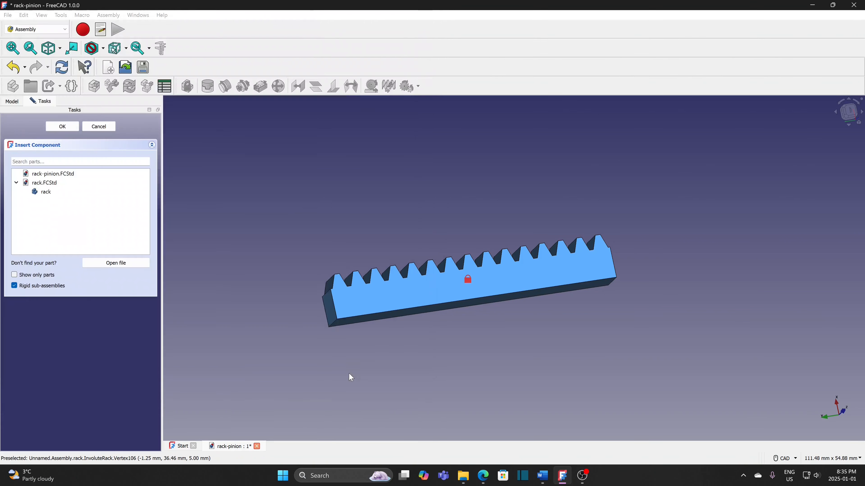
{"action": "left_click", "coordinate": [53, 210]}
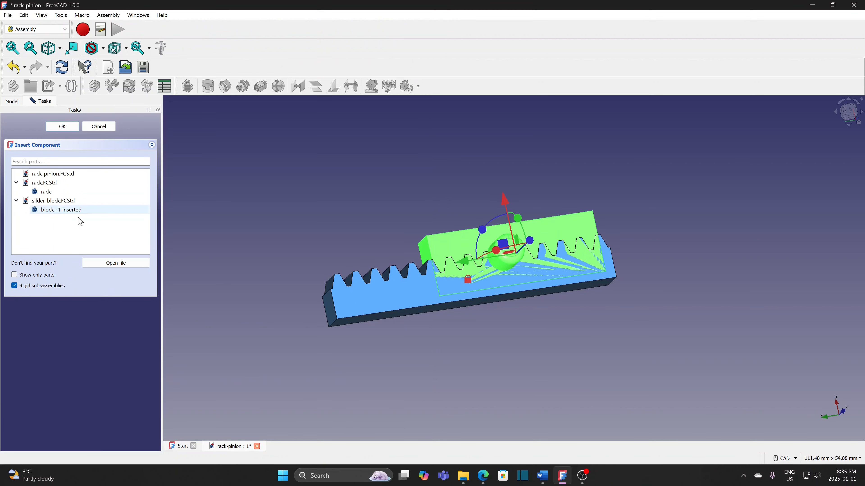
Place the block clear of the rack teeth, rotated -90° to stand upright and shifted behind the rack.
{"action": "left_click_drag", "start_coordinate": [505, 200], "coordinate": [472, 137]}
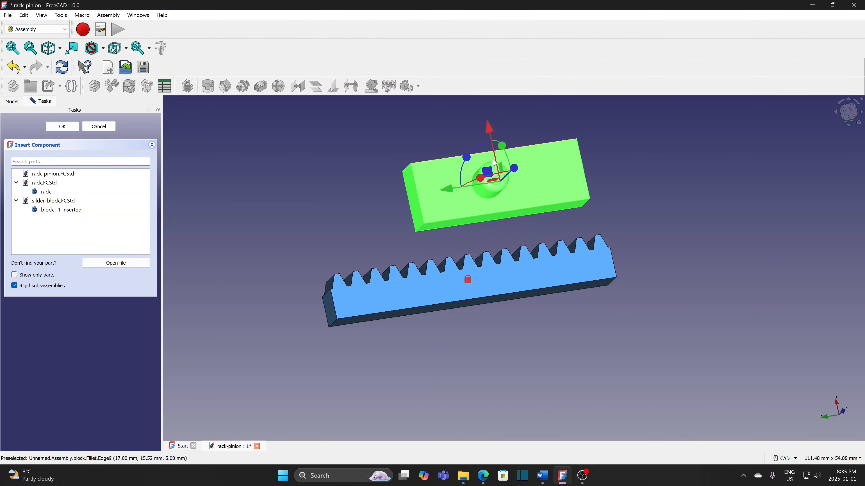
{"action": "left_click_drag", "start_coordinate": [469, 159], "coordinate": [555, 129]}
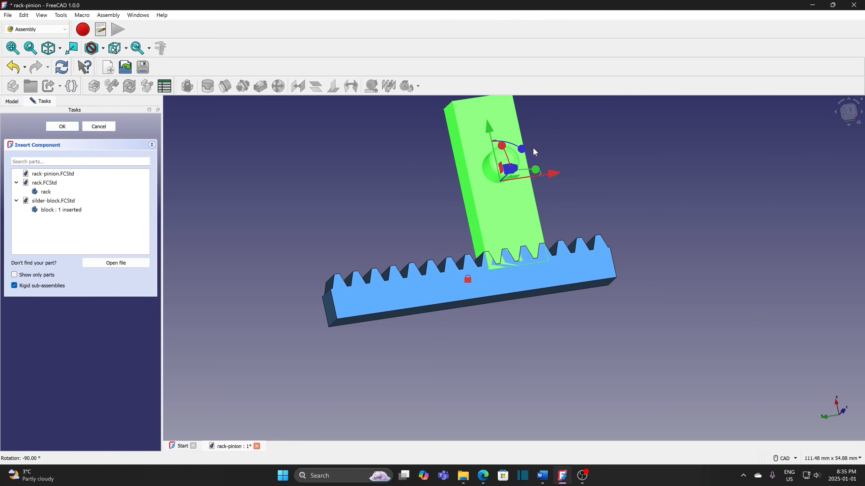
{"action": "middle_click_drag", "start_coordinate": [418, 209], "coordinate": [513, 198]}
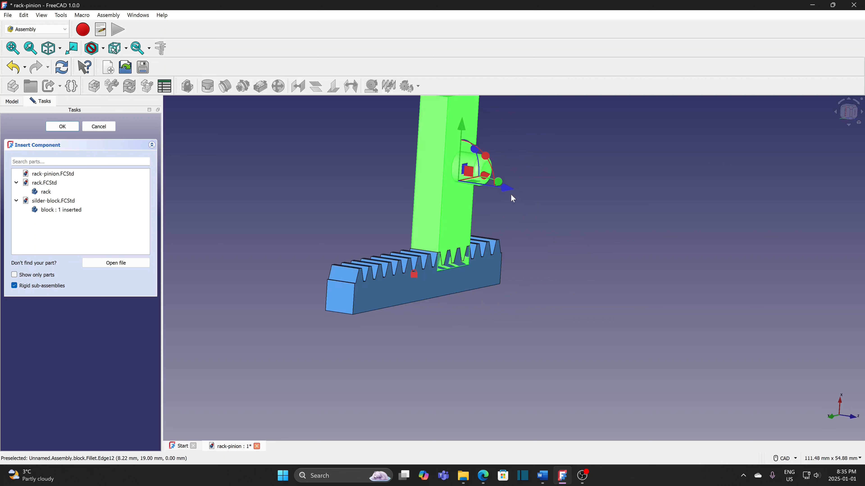
{"action": "left_click_drag", "start_coordinate": [505, 193], "coordinate": [451, 195]}
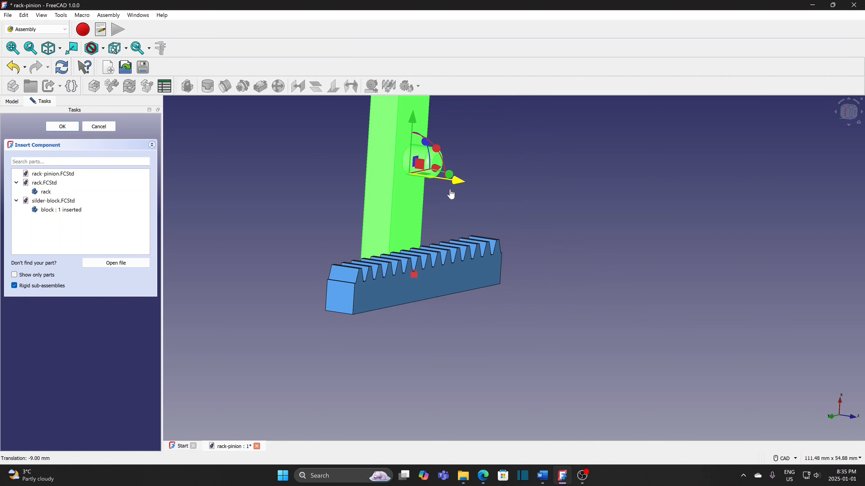
{"action": "left_click", "coordinate": [62, 127]}
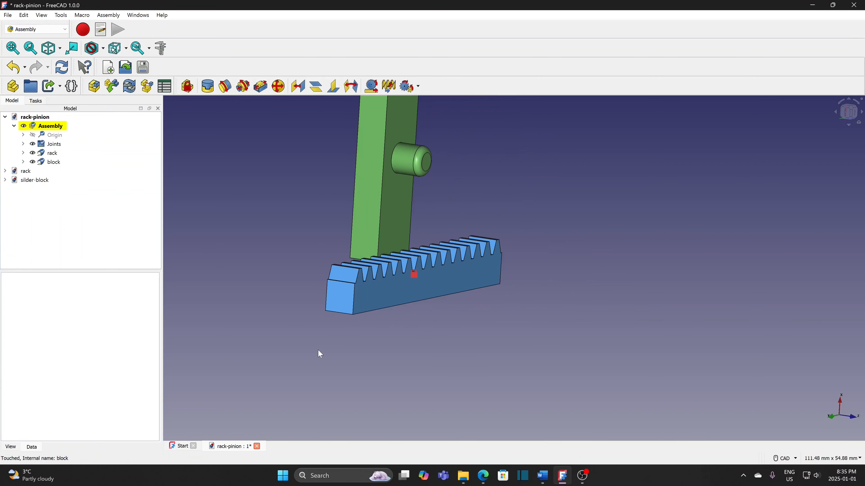
Create a Slider joint between the rack's lower rear edge and the block's bottom front edge.
{"action": "middle_click_drag", "start_coordinate": [358, 357], "coordinate": [363, 387]}
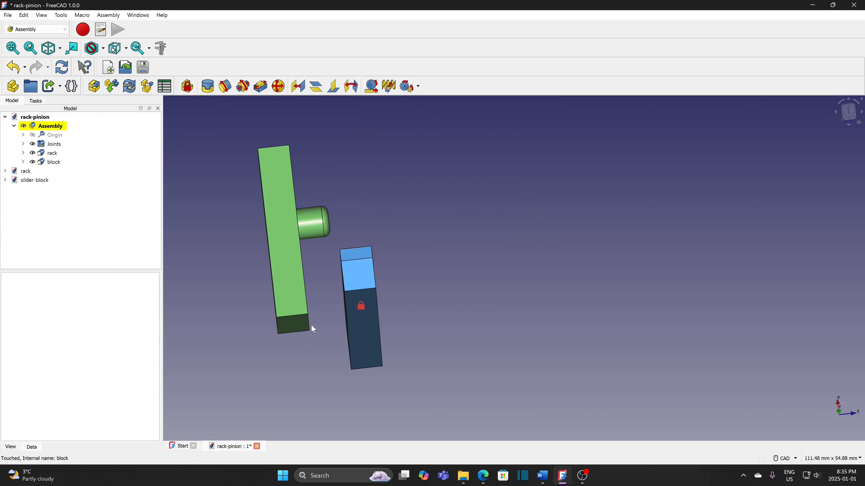
{"action": "middle_click_drag", "start_coordinate": [425, 332], "coordinate": [393, 332]}
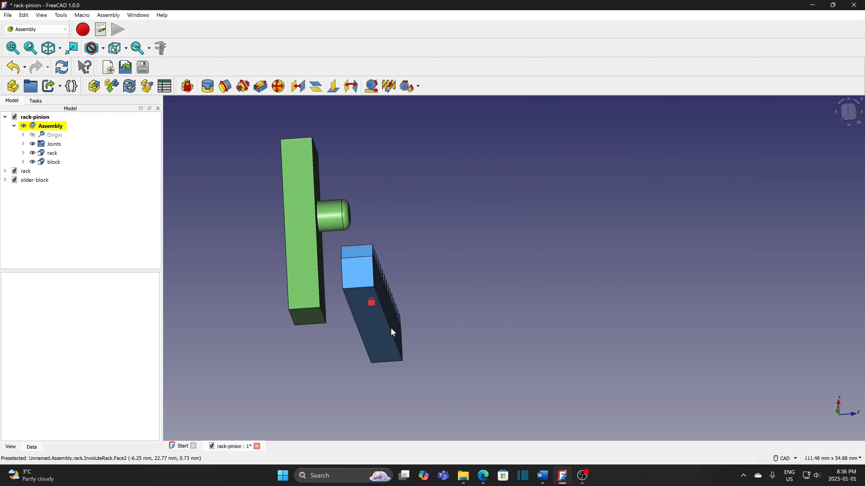
{"action": "left_click", "coordinate": [356, 323]}
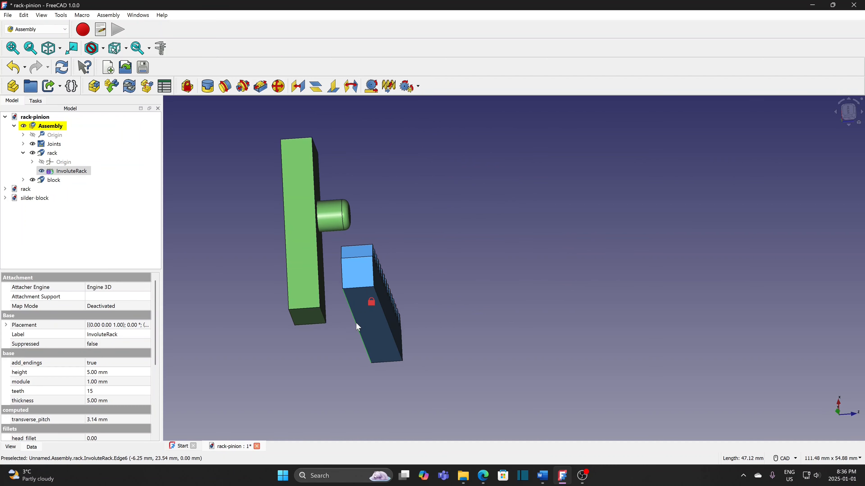
{"action": "left_click", "coordinate": [326, 319], "text": "ctrl"}
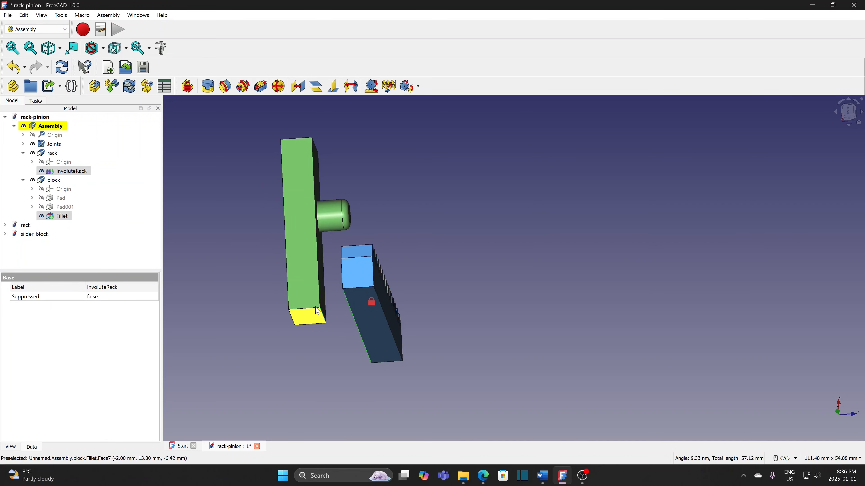
{"action": "left_click", "coordinate": [260, 88]}
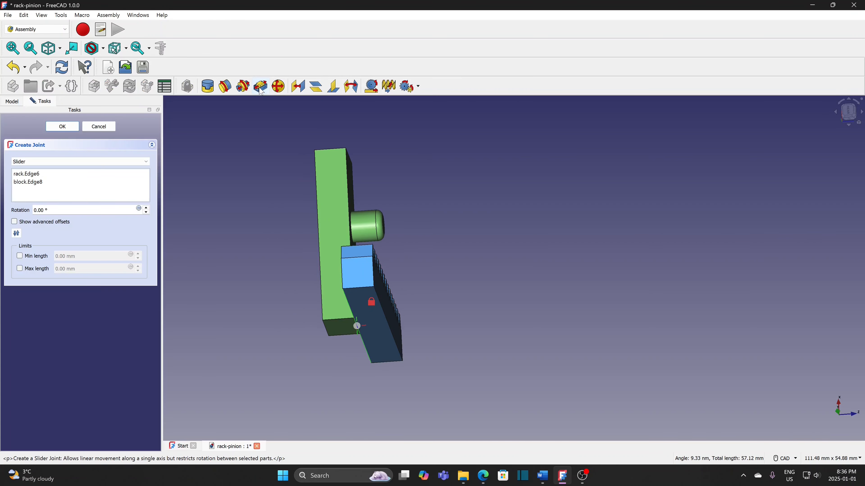
{"action": "left_click", "coordinate": [62, 127]}
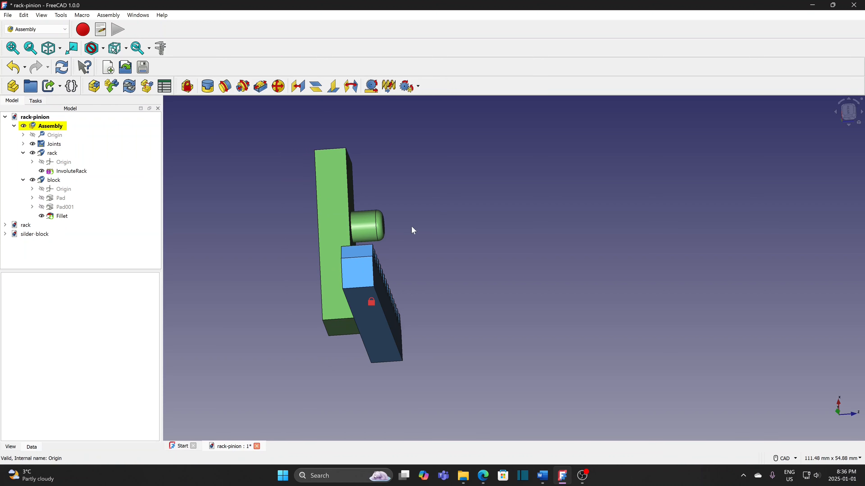
Slide the block along the rack to test the slider joint.
{"action": "middle_click_drag", "start_coordinate": [469, 234], "coordinate": [592, 273]}
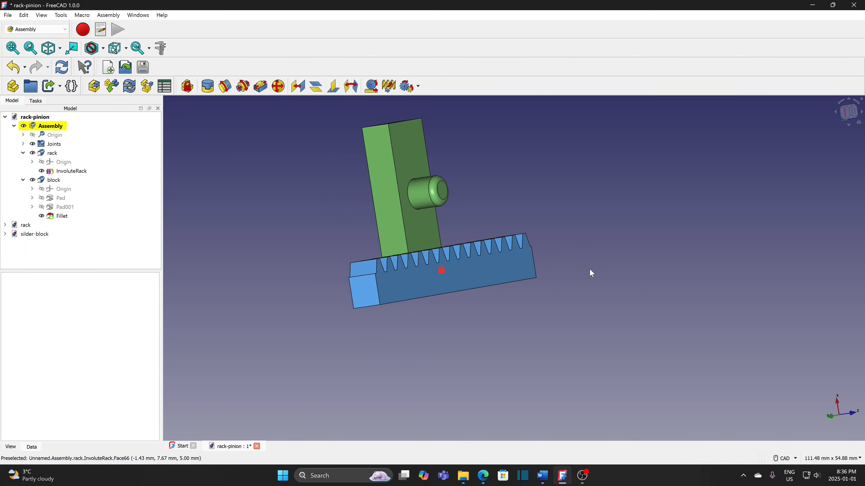
{"action": "middle_click_drag", "start_coordinate": [602, 327], "coordinate": [574, 194]}
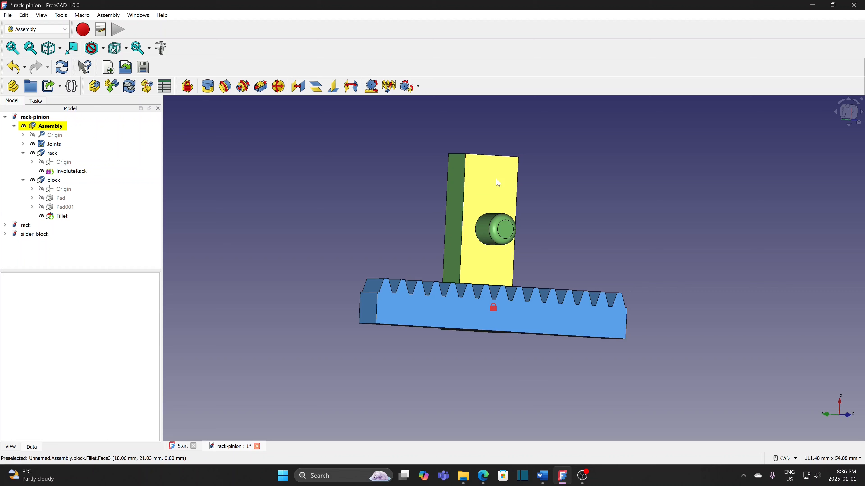
{"action": "left_click_drag", "start_coordinate": [573, 193], "coordinate": [487, 193]}
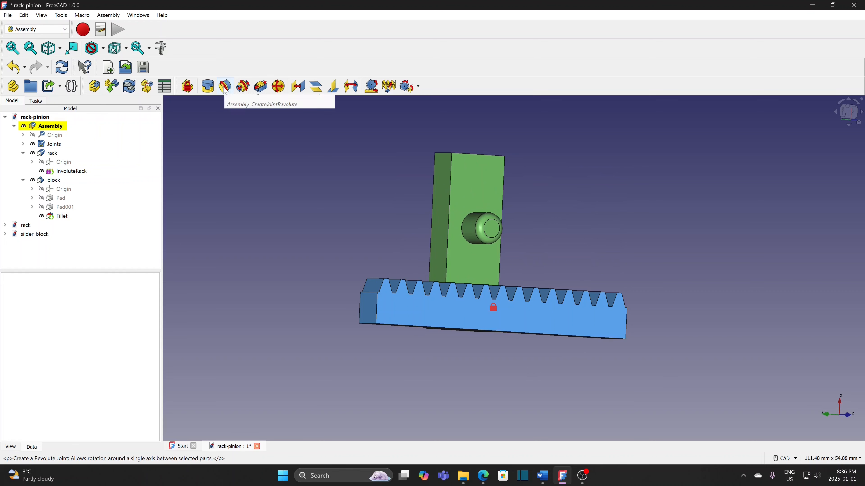
Insert the gear component from the gear file and raise it above the rack.
{"action": "left_click", "coordinate": [113, 87]}
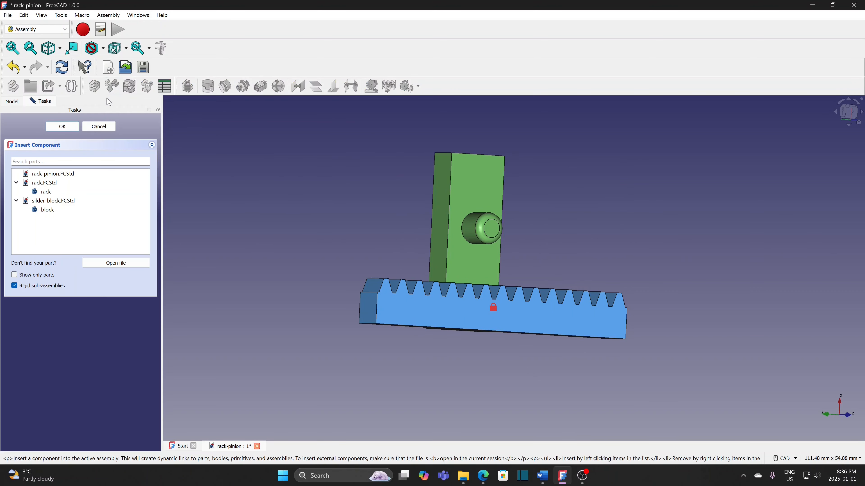
{"action": "left_click", "coordinate": [117, 263]}
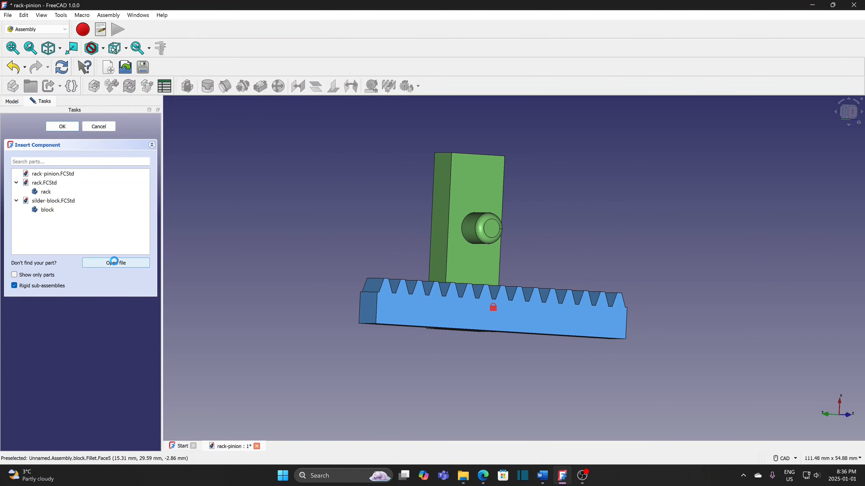
{"action": "double_click", "coordinate": [114, 99]}
{"action": "left_click", "coordinate": [56, 192]}
{"action": "left_click_drag", "start_coordinate": [615, 249], "coordinate": [611, 153]}
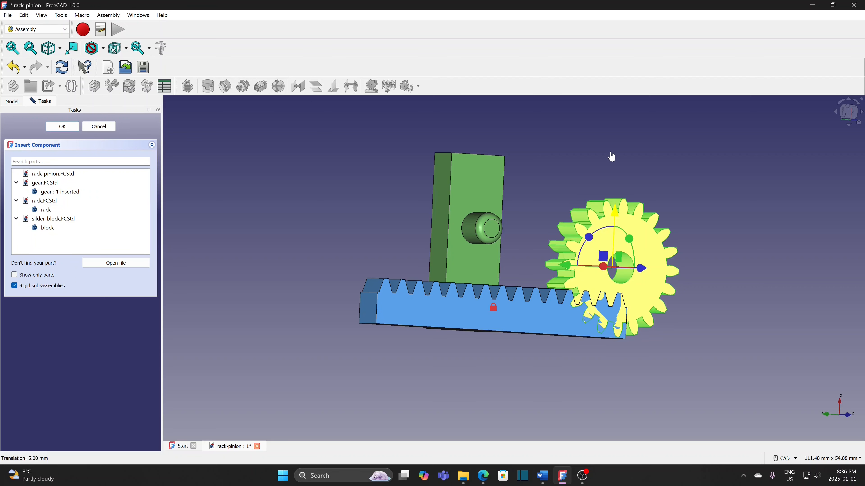
{"action": "left_click", "coordinate": [63, 126]}
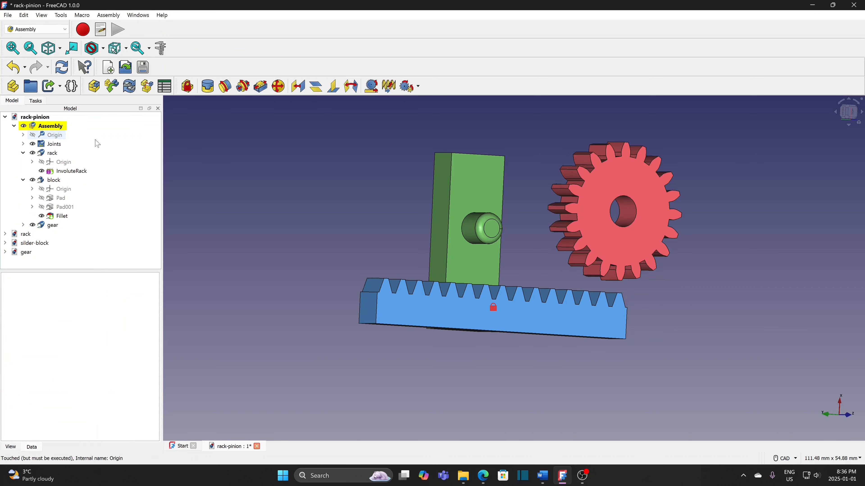
Create a Revolute joint between the gear's bore edge and the circular end edge of the block's pin.
{"action": "left_click", "coordinate": [628, 226]}
{"action": "left_click", "coordinate": [497, 235], "text": "ctrl"}
{"action": "left_click", "coordinate": [224, 87]}
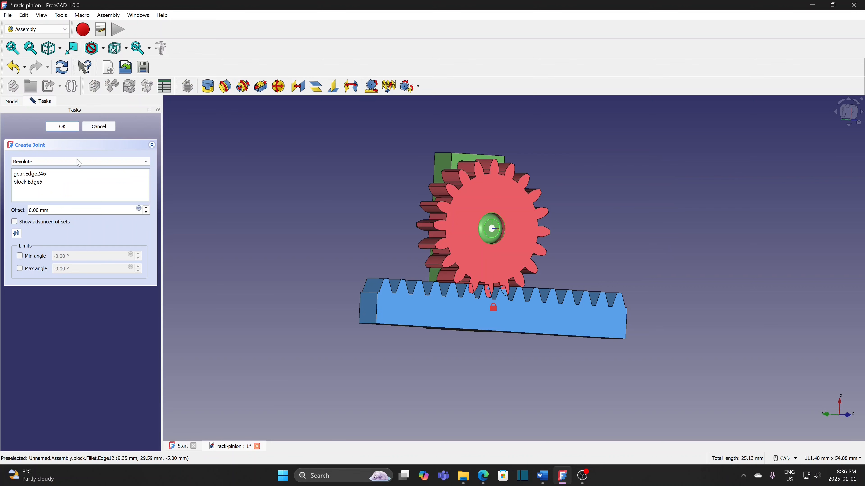
{"action": "left_click", "coordinate": [63, 127]}
Rotate the gear about its pin so that its teeth mesh with the rack's teeth.
{"action": "scroll", "coordinate": [593, 252], "scroll_direction": "up", "scroll_amount": 3}
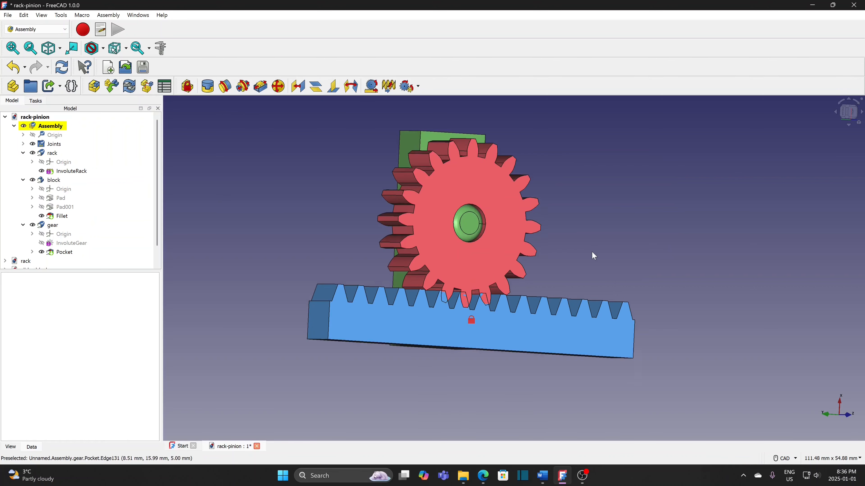
{"action": "mouse_move", "coordinate": [592, 252]}
{"action": "middle_mouse_down"}
{"action": "mouse_move", "coordinate": [699, 201]}
{"action": "mouse_move", "coordinate": [670, 205]}
{"action": "mouse_move", "coordinate": [679, 218]}
{"action": "middle_mouse_up"}
{"action": "left_click_drag", "start_coordinate": [493, 297], "coordinate": [489, 300]}
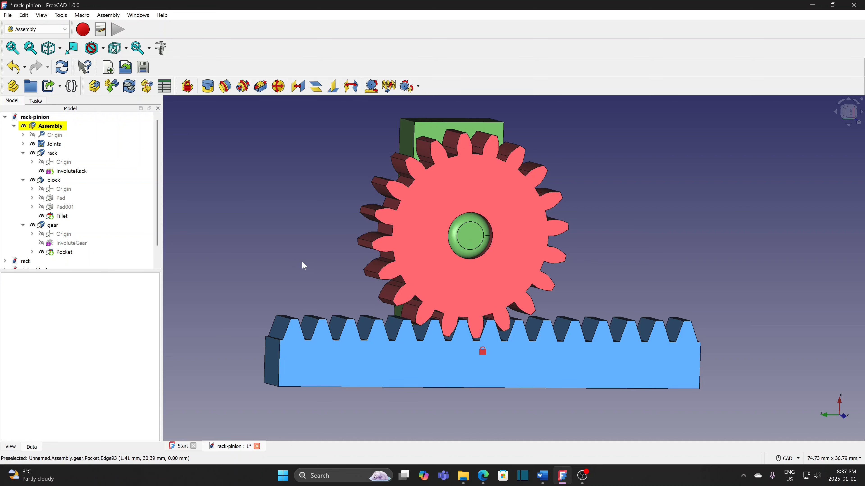
Create a RackPinion joint between the gear's bore edge and the rack's lower front edge with a pitch radius of 10 mm.
{"action": "left_click", "coordinate": [492, 250]}
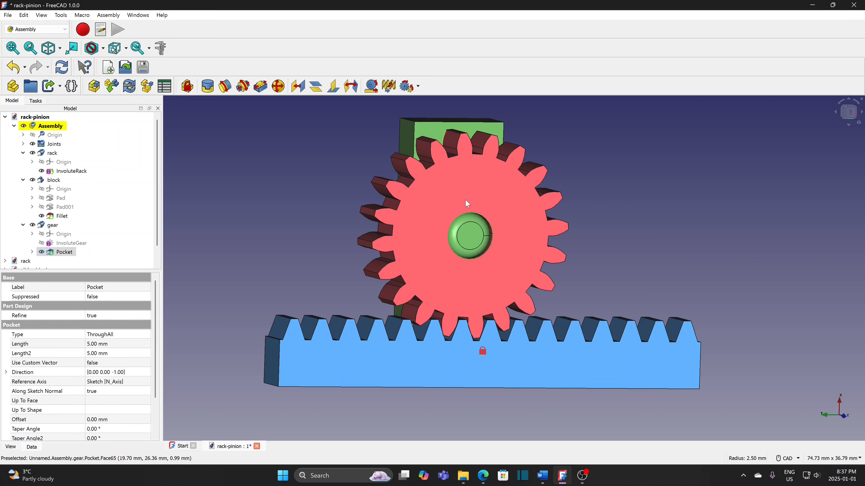
{"action": "left_click", "coordinate": [497, 389], "text": "ctrl"}
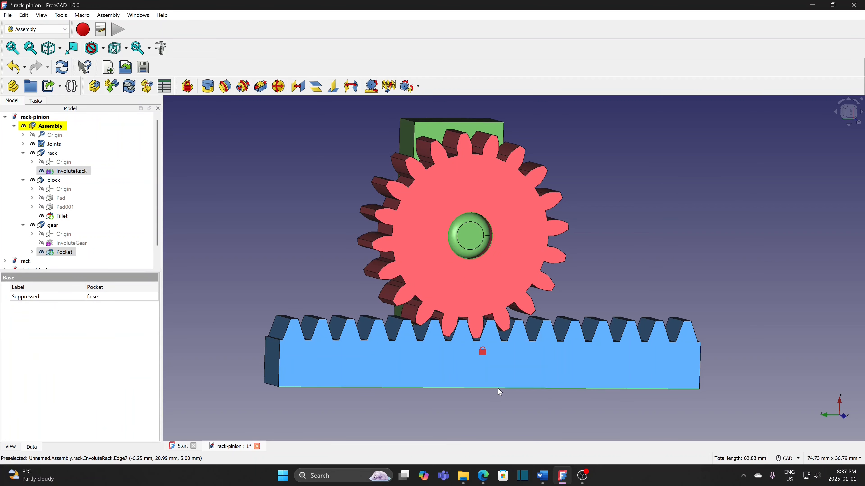
{"action": "left_click", "coordinate": [371, 86]}
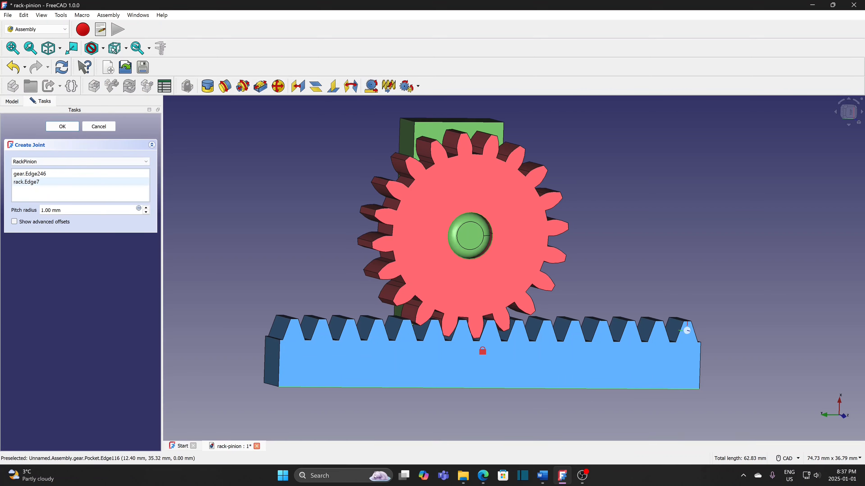
{"action": "key", "text": "ctrl+a"}
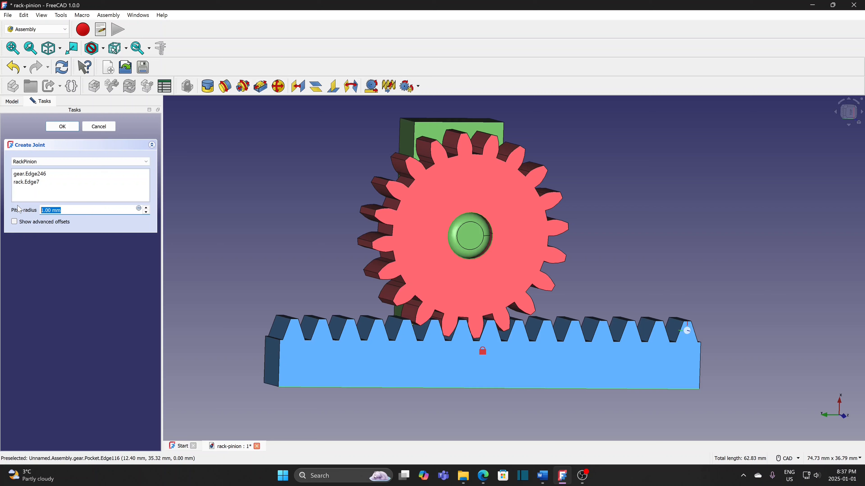
{"action": "type", "text": "10"}
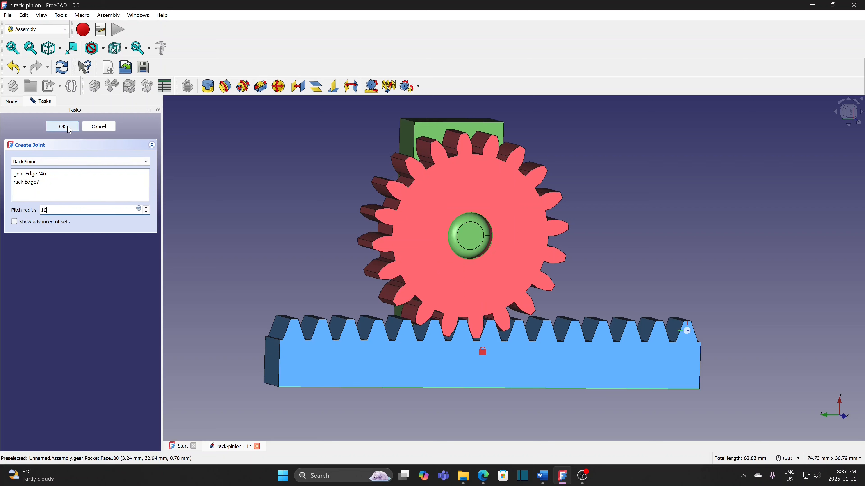
{"action": "left_click", "coordinate": [69, 128]}
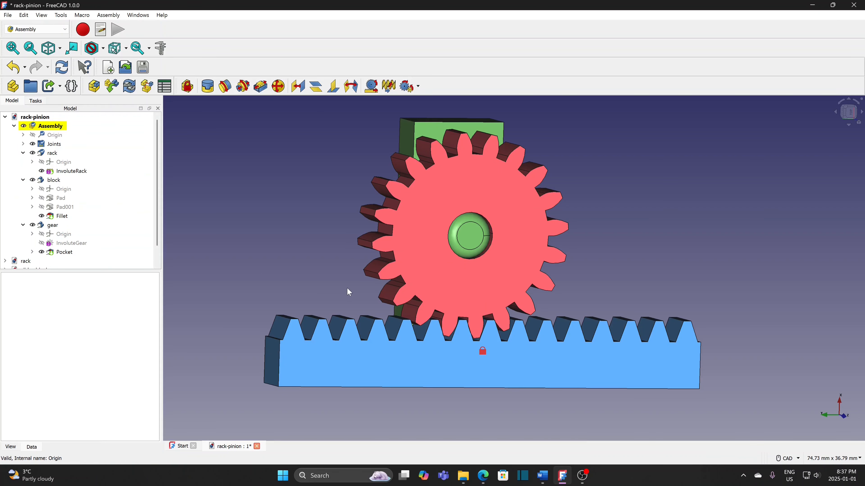
Save the rack-pinion assembly and move the gear along the rack to test the RackPinion joint's motion.
{"action": "left_click", "coordinate": [9, 15]}
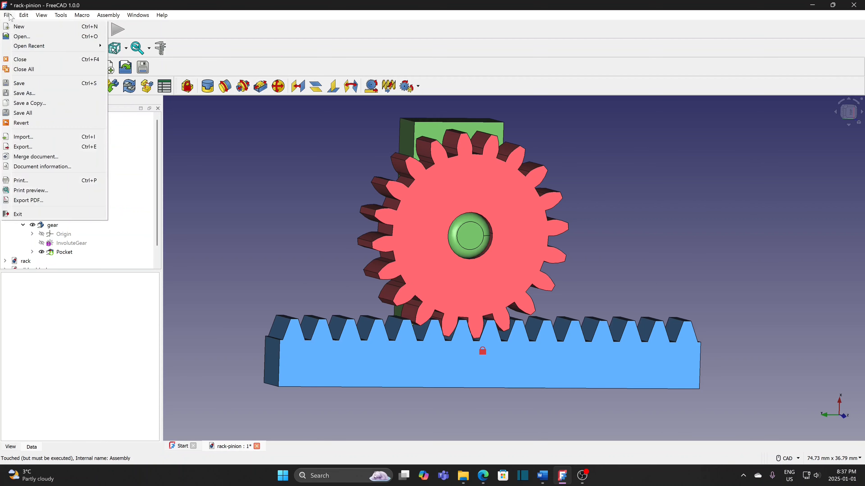
{"action": "left_click", "coordinate": [20, 83]}
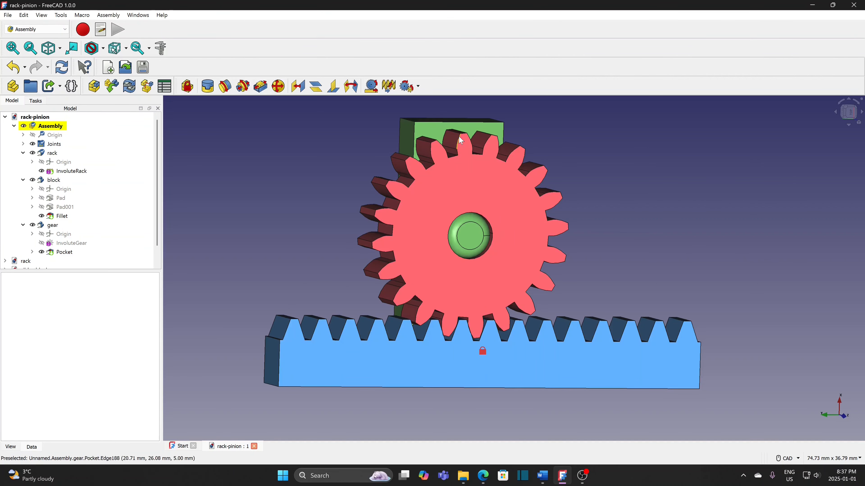
{"action": "left_click_drag", "start_coordinate": [469, 128], "coordinate": [491, 140]}
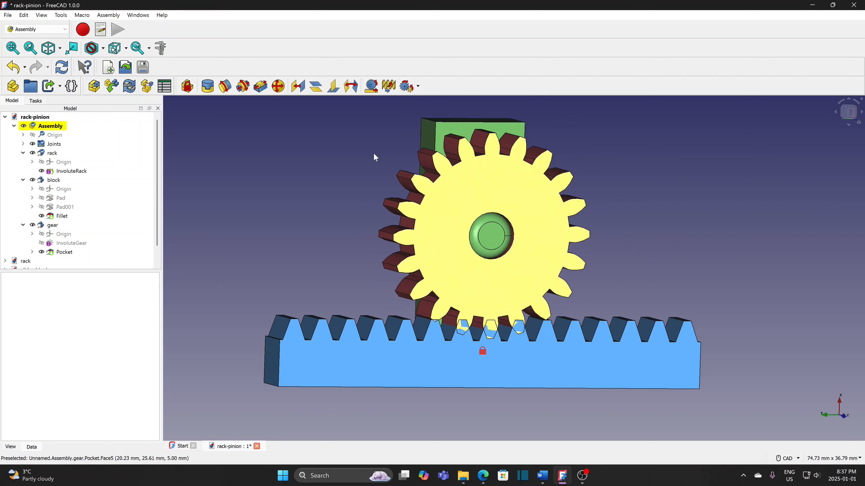
Close all documents without saving the changes and reopen the recently used rack-pinion file.
{"action": "left_click", "coordinate": [7, 15]}
{"action": "left_click", "coordinate": [21, 70]}
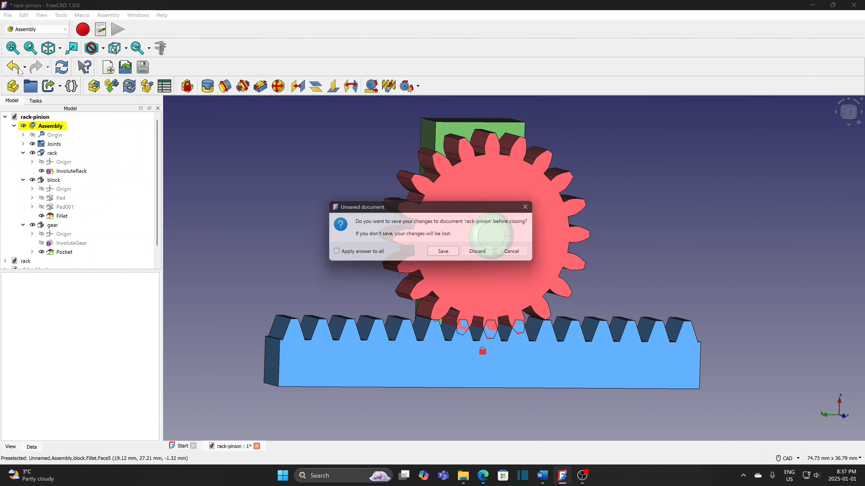
{"action": "left_click", "coordinate": [482, 254]}
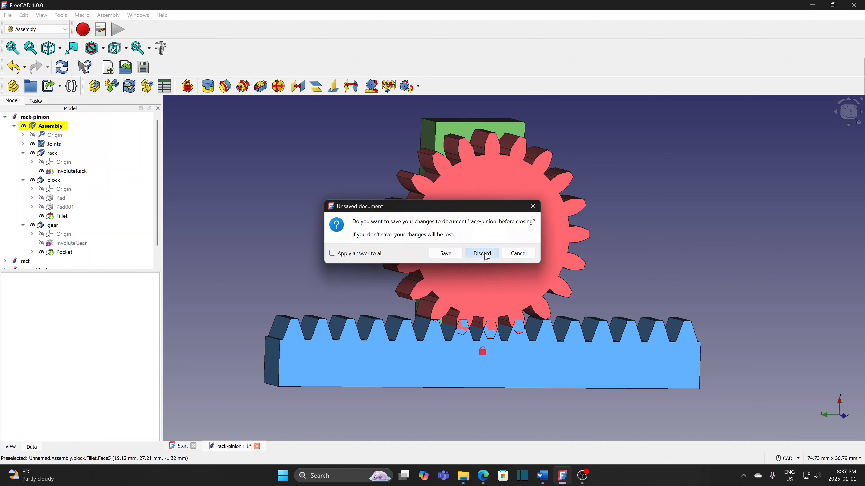
{"action": "left_click", "coordinate": [7, 15]}
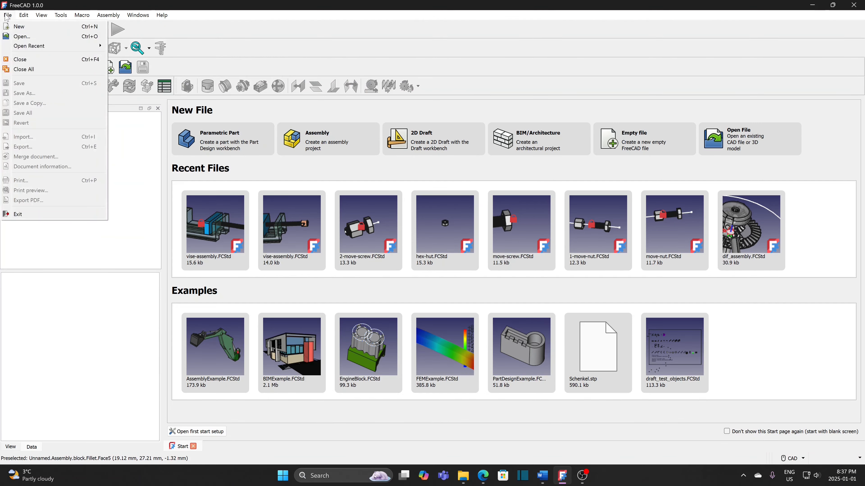
{"action": "mouse_move", "coordinate": [87, 47]}
{"action": "left_click", "coordinate": [143, 48]}
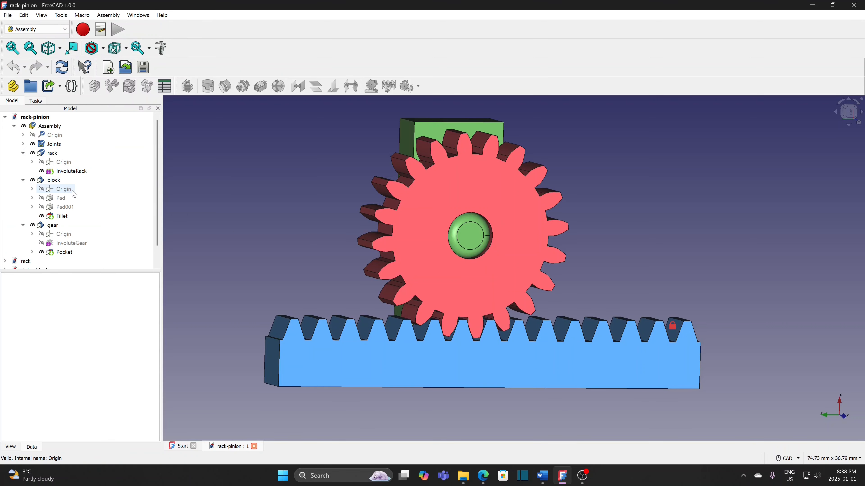
Set the RackPinion joint's Distance to -10 mm and save the document.
{"action": "left_click", "coordinate": [23, 144]}
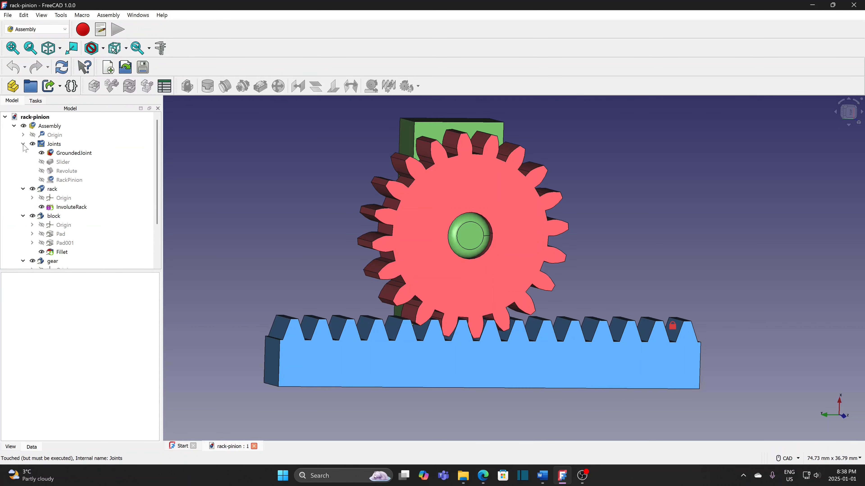
{"action": "left_click", "coordinate": [70, 180]}
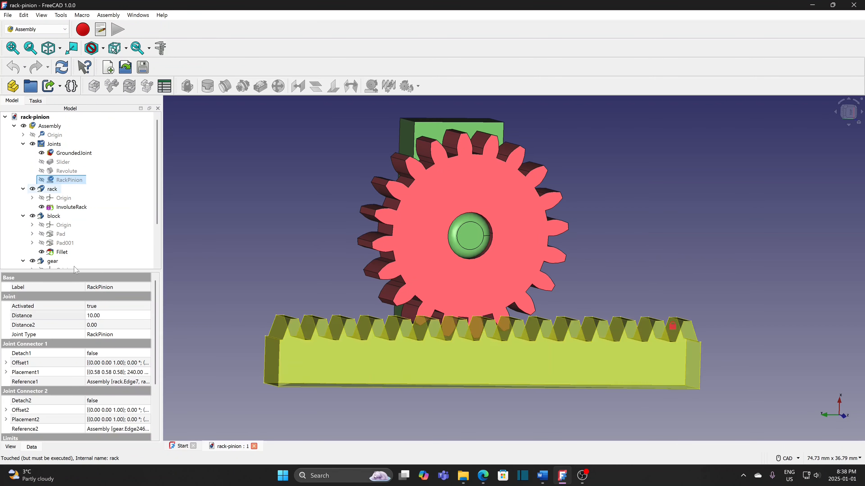
{"action": "left_click", "coordinate": [114, 316]}
{"action": "type", "text": "-"}
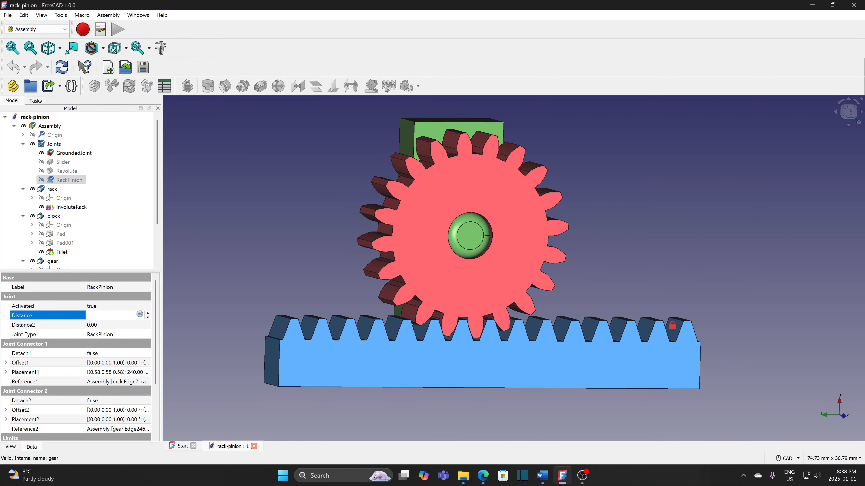
{"action": "type", "text": "10"}
{"action": "left_click", "coordinate": [202, 292]}
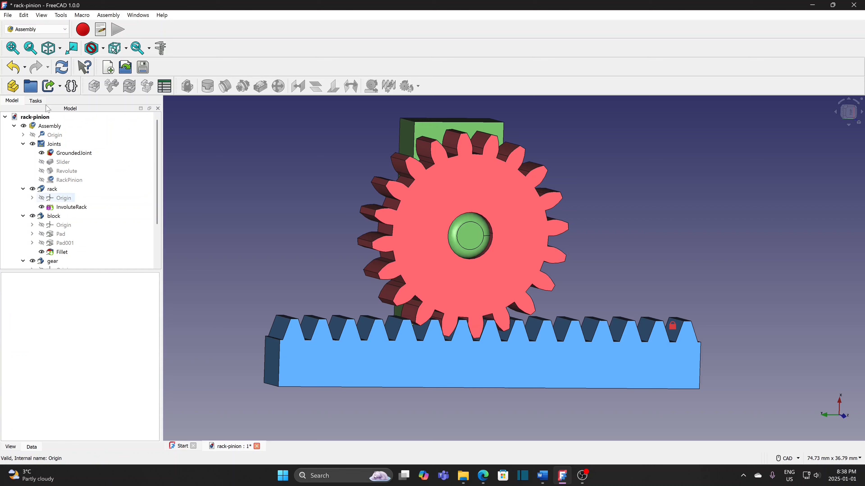
{"action": "left_click", "coordinate": [8, 15]}
{"action": "left_click", "coordinate": [15, 81]}
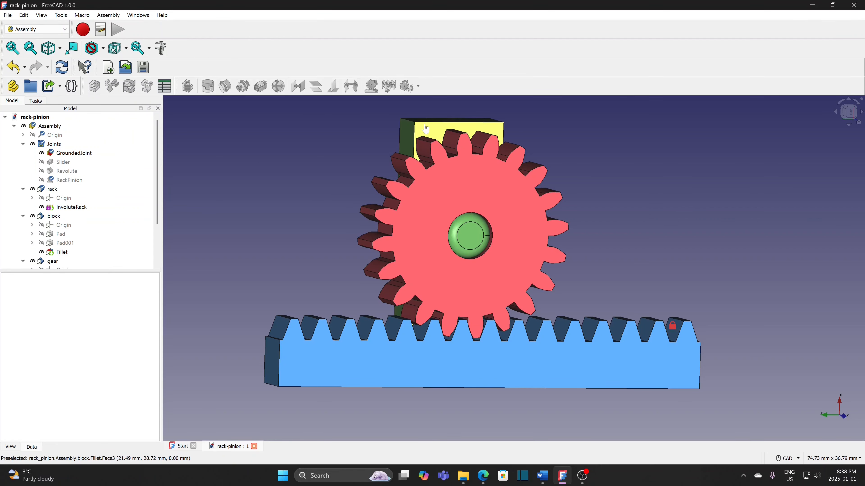
Activate the assembly and move the slider block along the rack to check how the gear rolls.
{"action": "left_click", "coordinate": [463, 129]}
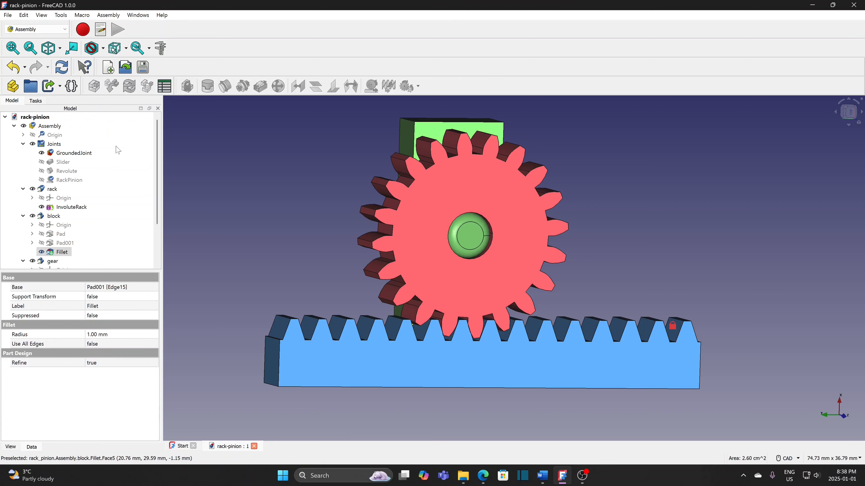
{"action": "double_click", "coordinate": [57, 127]}
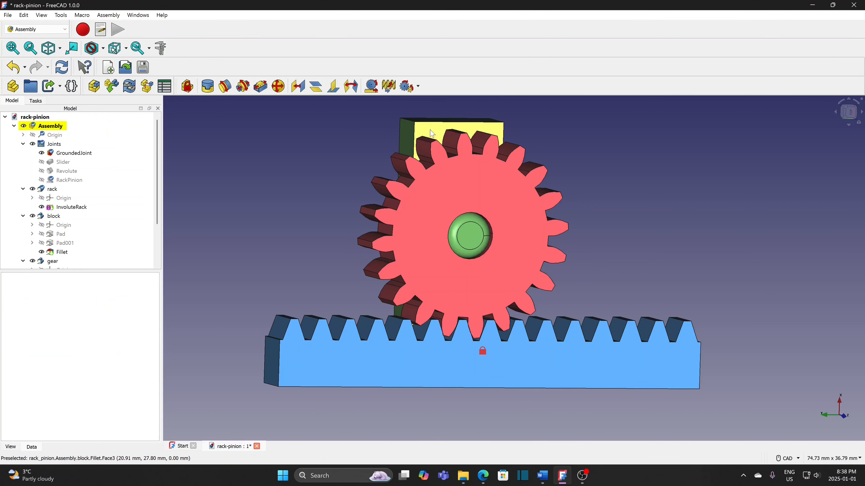
{"action": "left_click_drag", "start_coordinate": [430, 131], "coordinate": [416, 146]}
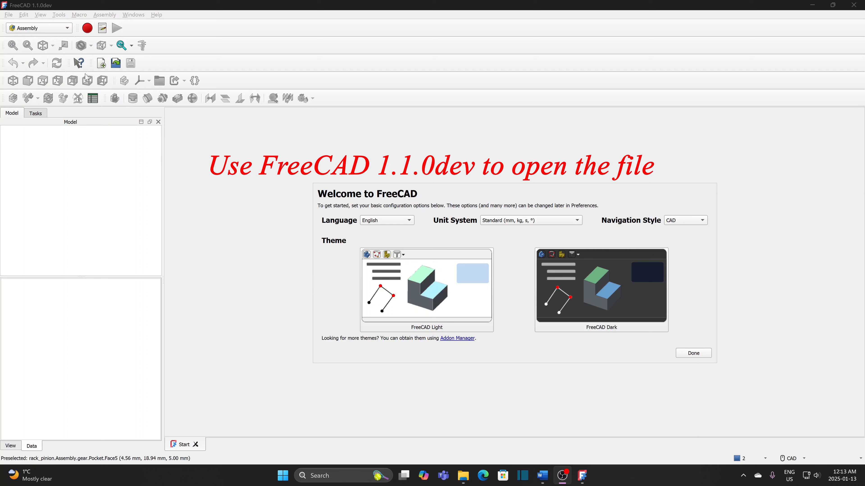
Open the rack-pinion file in FreeCAD 1.1.0dev.
{"action": "left_click", "coordinate": [10, 16]}
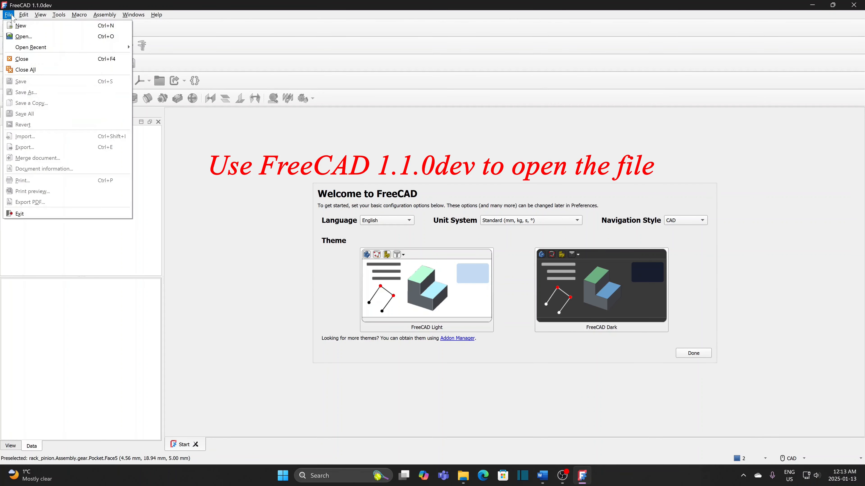
{"action": "left_click", "coordinate": [20, 41]}
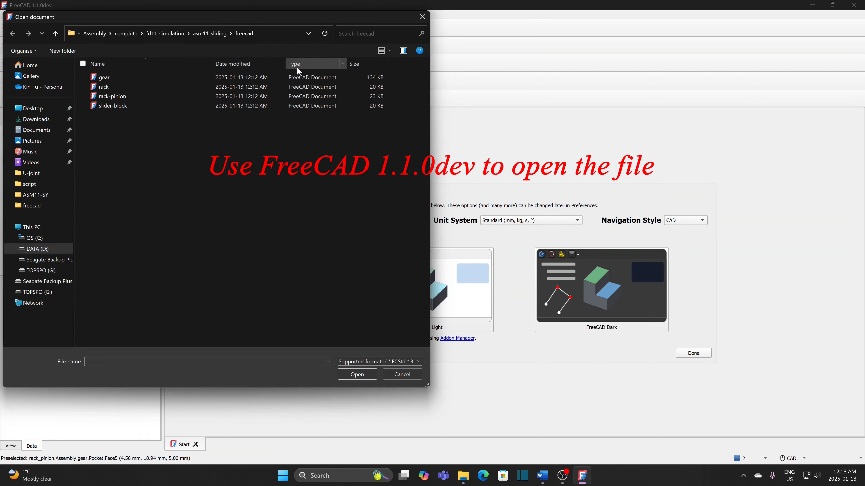
{"action": "left_click", "coordinate": [128, 96]}
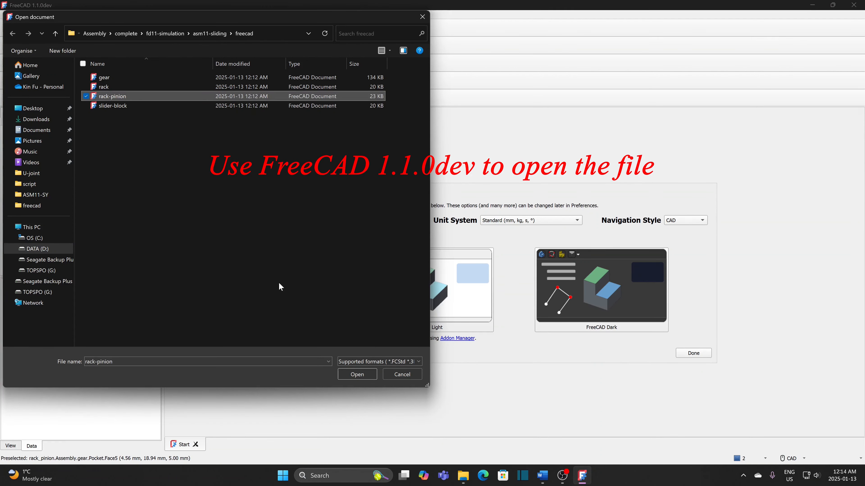
{"action": "left_click", "coordinate": [354, 375]}
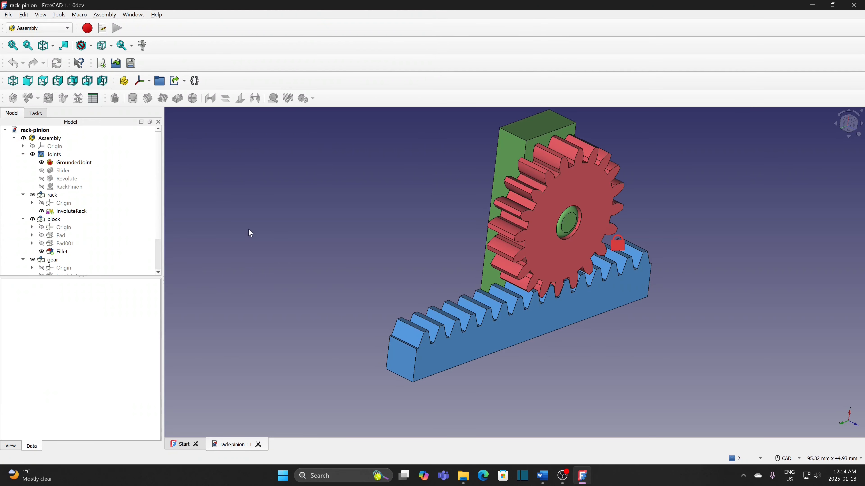
Activate the rack-pinion assembly for editing and slide the block with its gear along the rack.
{"action": "left_click", "coordinate": [58, 139]}
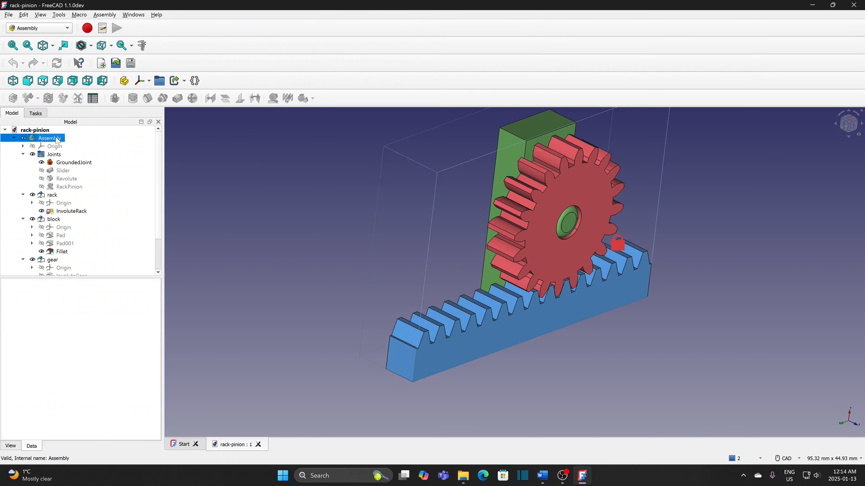
{"action": "double_click", "coordinate": [58, 139]}
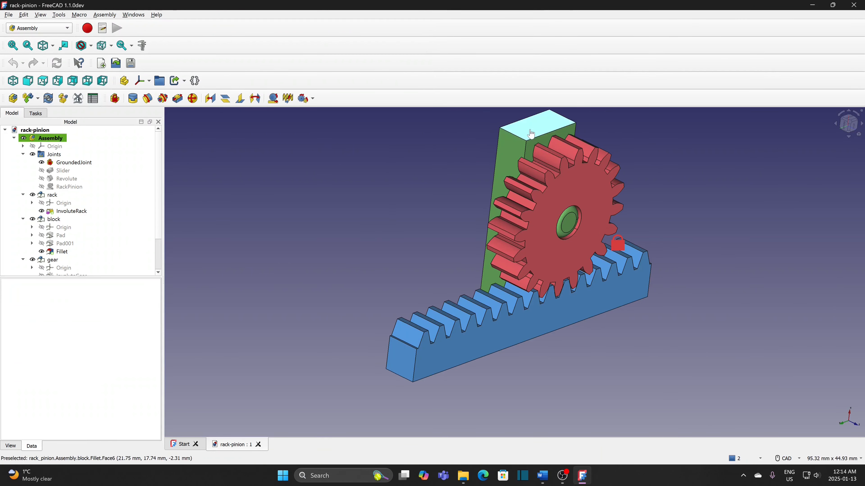
{"action": "left_click_drag", "start_coordinate": [531, 134], "coordinate": [510, 239]}
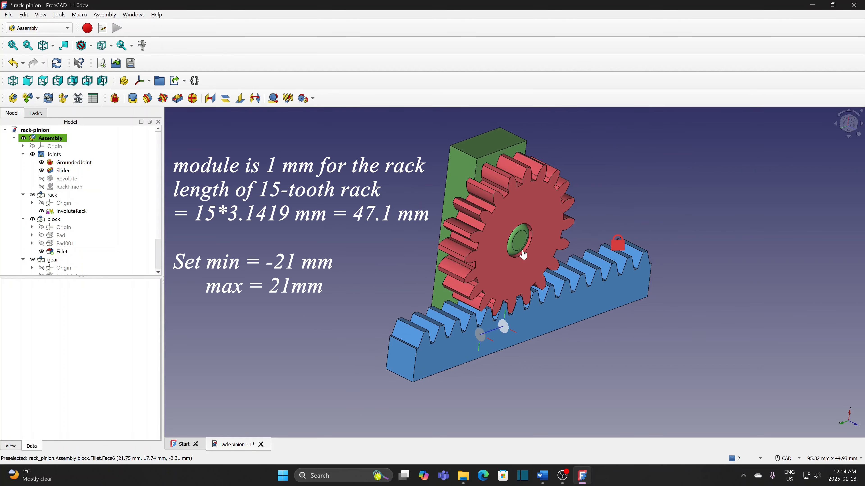
Enable the Slider joint's limits with a minimum length of -21 mm and a maximum of 21 mm, then save the document.
{"action": "double_click", "coordinate": [70, 174]}
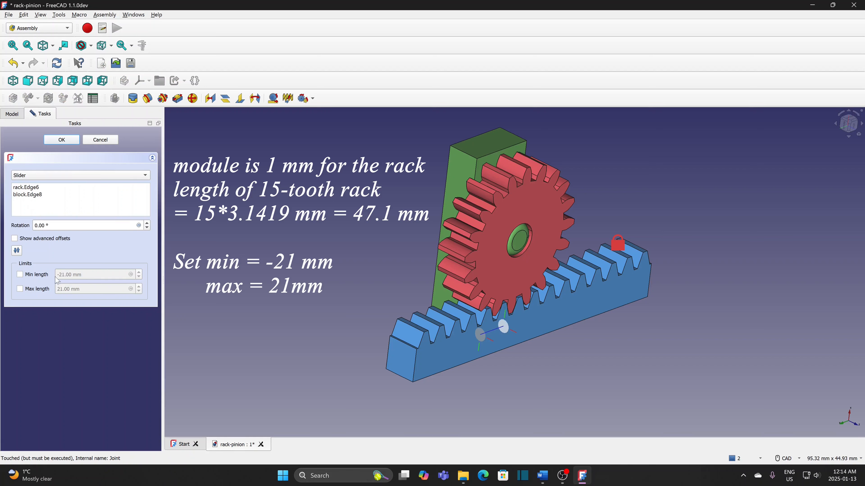
{"action": "left_click", "coordinate": [21, 276]}
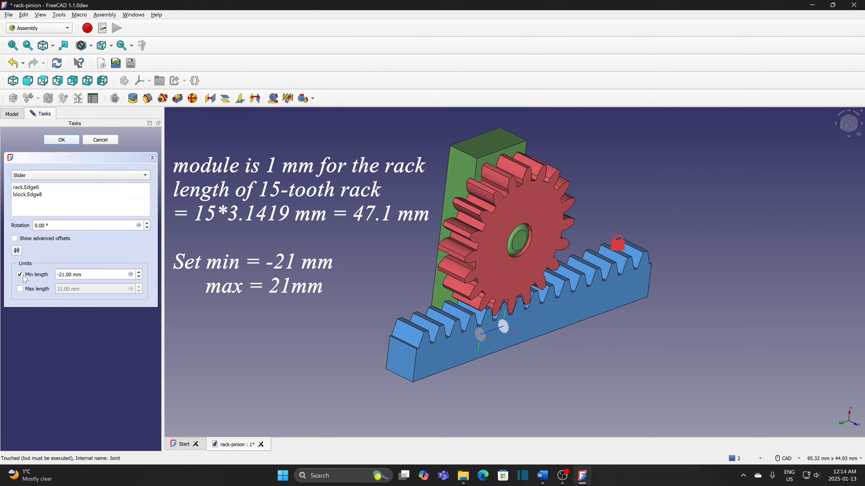
{"action": "left_click", "coordinate": [20, 289]}
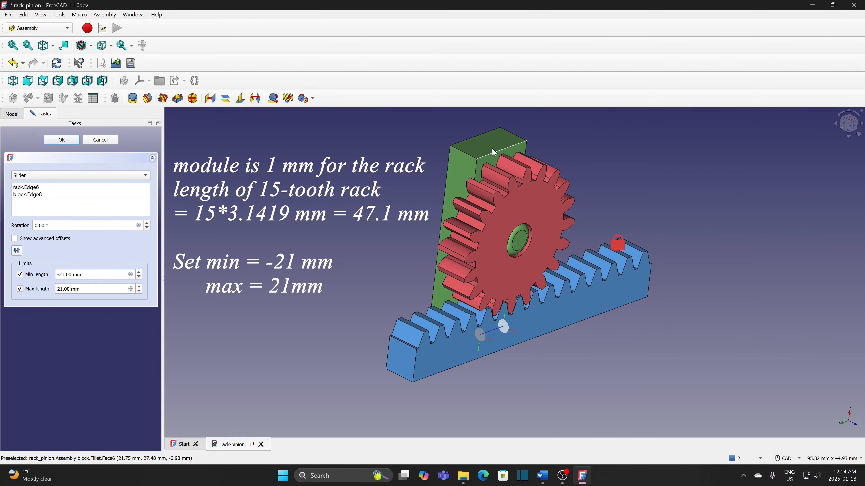
{"action": "left_click_drag", "start_coordinate": [494, 149], "coordinate": [375, 293]}
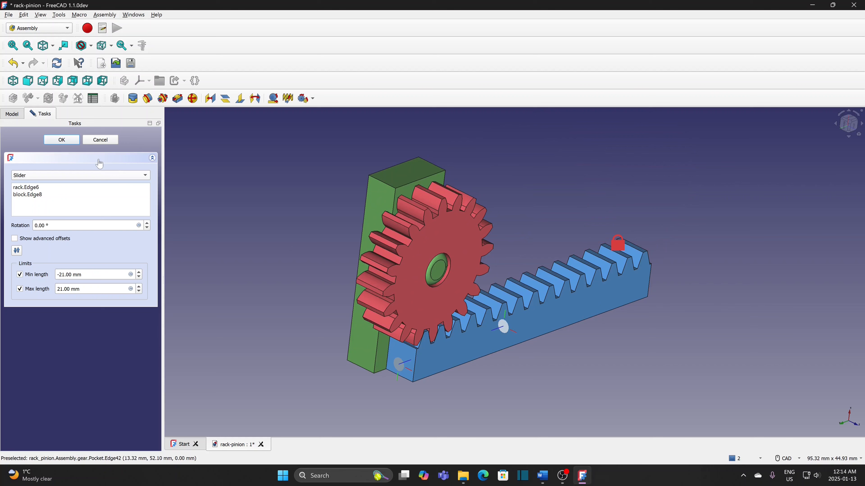
{"action": "left_click", "coordinate": [62, 140]}
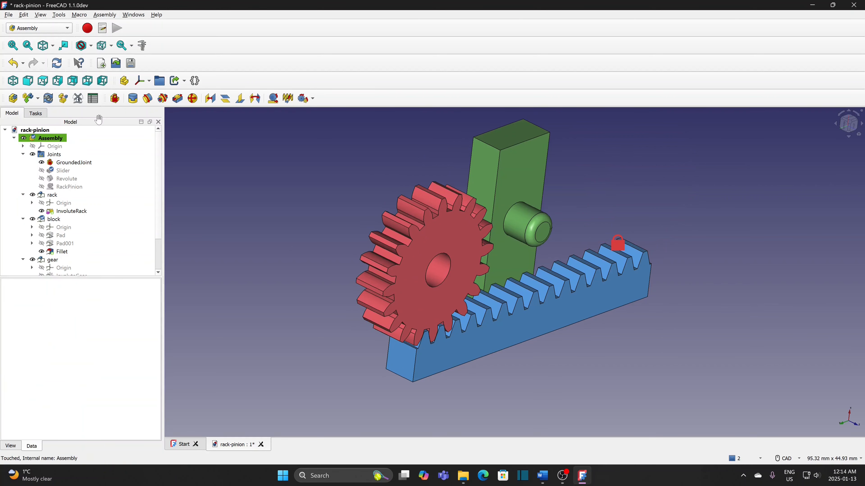
{"action": "key", "text": "ctrl+s"}
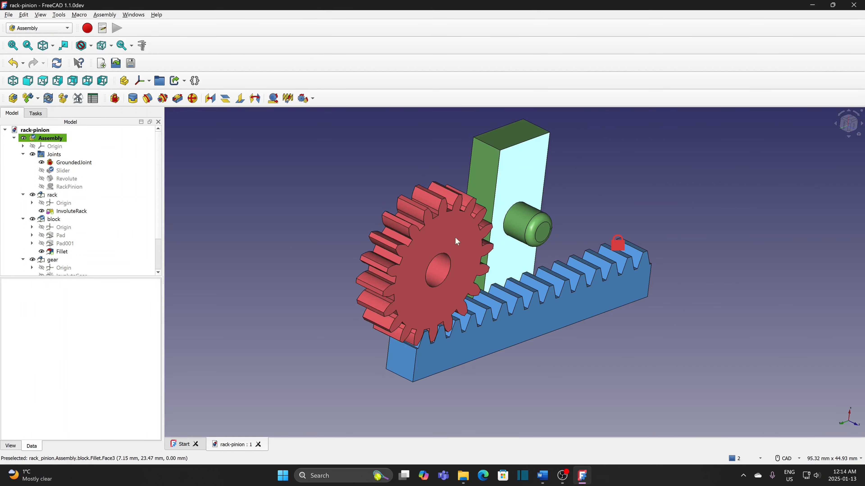
Solve the assembly to realign the block with the gear and slide them along the rack to check the motion.
{"action": "left_click", "coordinate": [49, 99]}
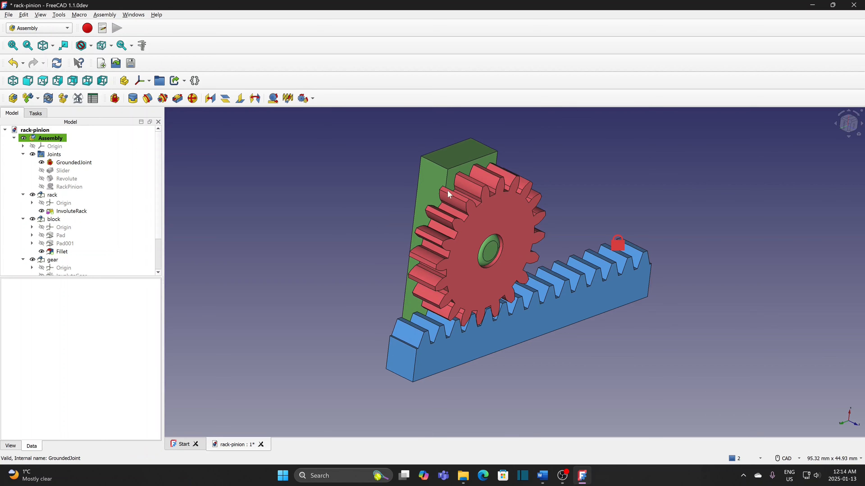
{"action": "left_click_drag", "start_coordinate": [472, 159], "coordinate": [504, 199]}
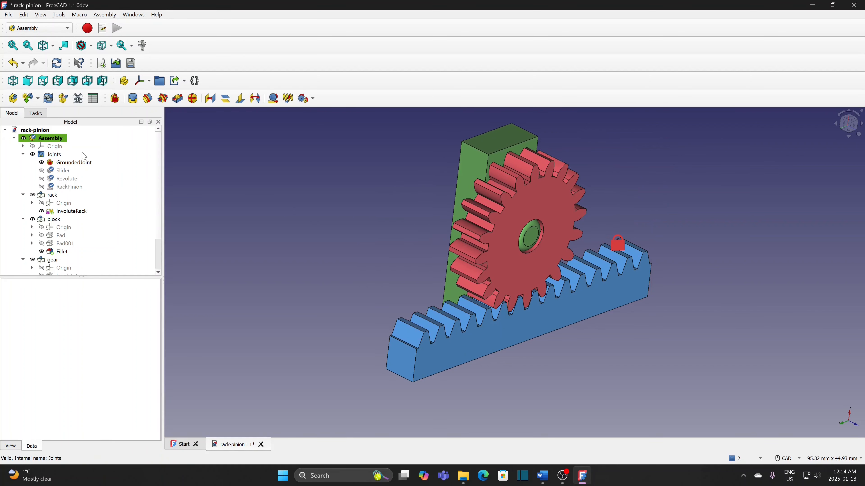
Create a simulation with a linear motion on the Slider joint using the formula 1*time.
{"action": "left_click", "coordinate": [82, 99]}
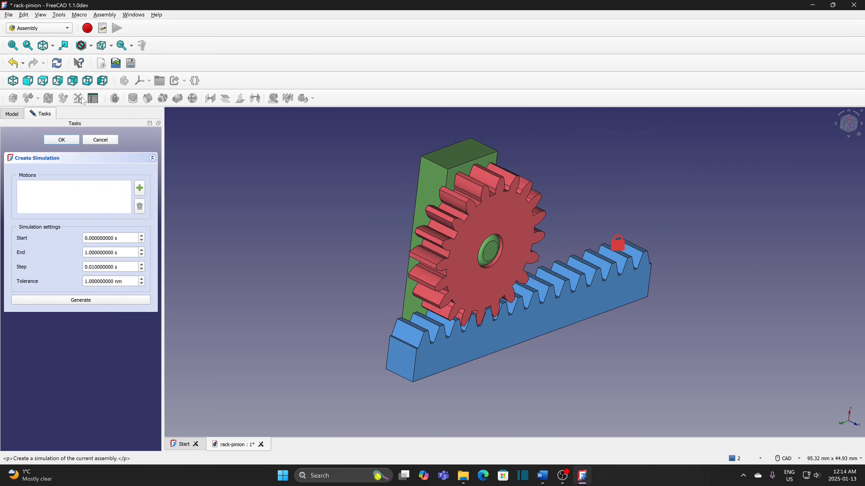
{"action": "left_click", "coordinate": [143, 191]}
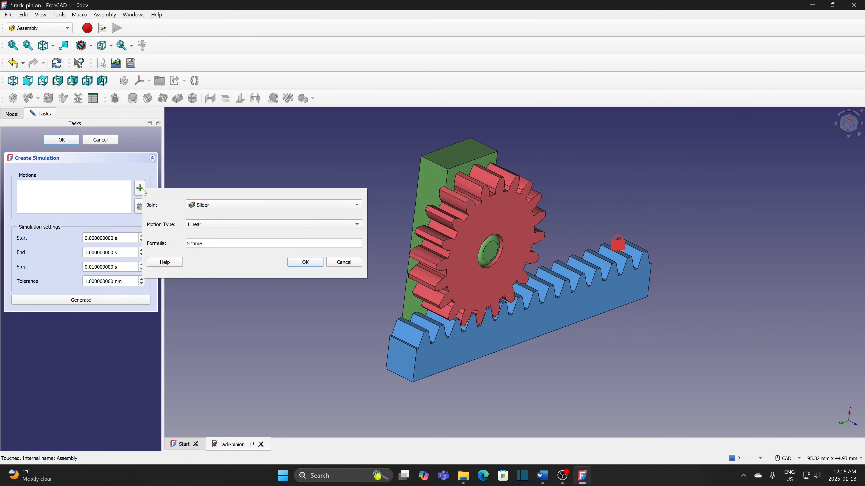
{"action": "double_click", "coordinate": [188, 244]}
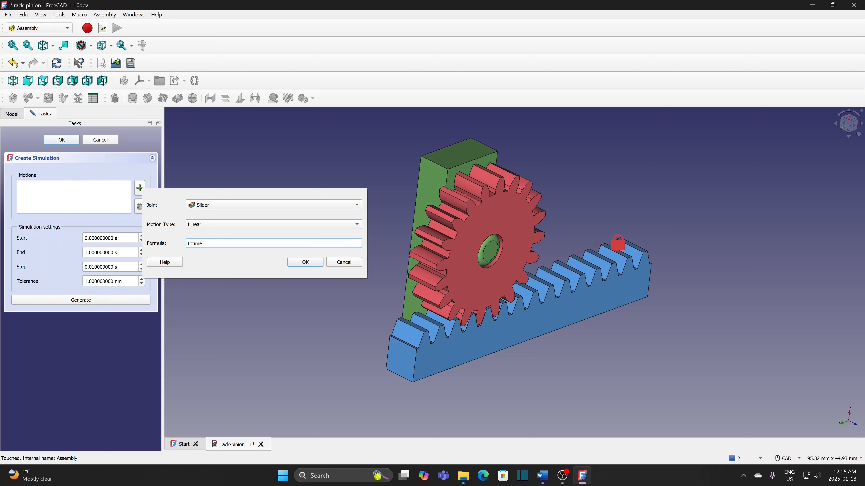
{"action": "left_click", "coordinate": [306, 263]}
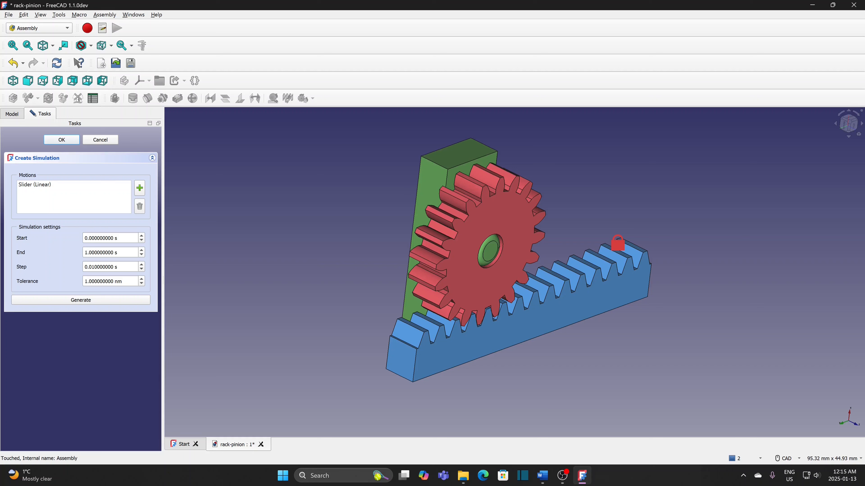
Set the simulation's end to 21 s and its step to 0.1 s, and try to generate it.
{"action": "left_click_drag", "start_coordinate": [119, 253], "coordinate": [91, 252]}
{"action": "type", "text": "21"}
{"action": "key", "text": "Tab"}
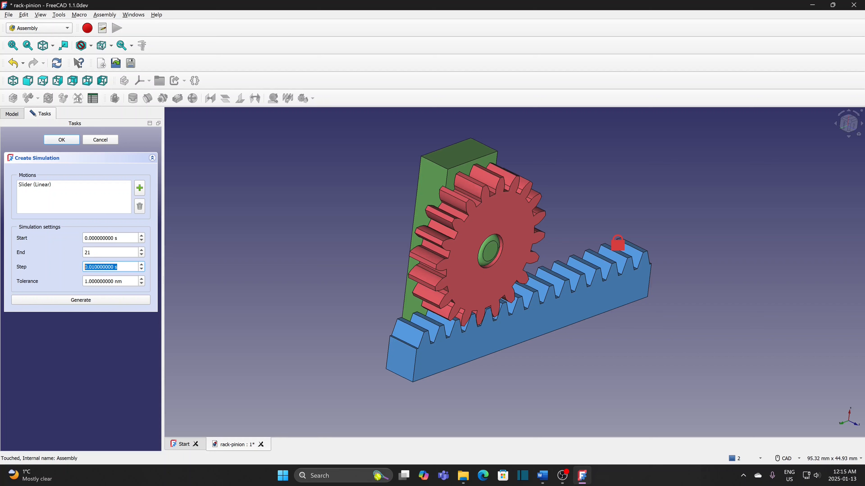
{"action": "type", "text": "0.1"}
{"action": "left_click", "coordinate": [83, 301]}
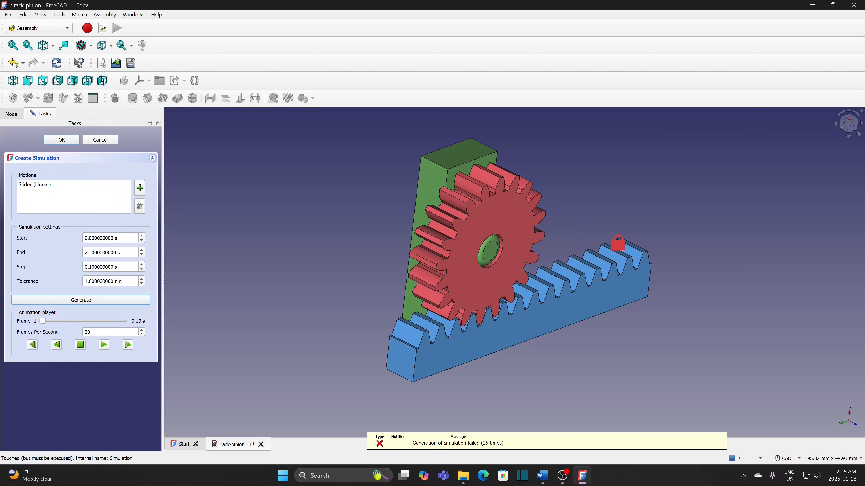
Set the simulation's end to 10 s, generate it again and accept the simulation.
{"action": "left_click_drag", "start_coordinate": [124, 253], "coordinate": [68, 255]}
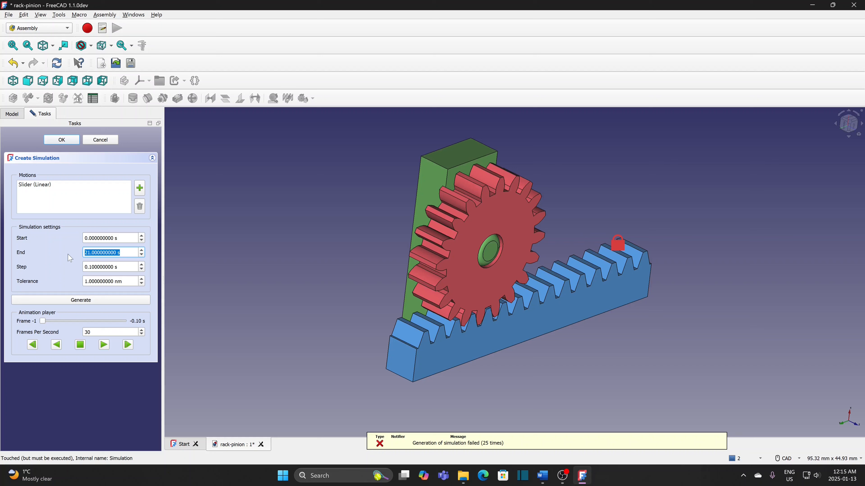
{"action": "type", "text": "10"}
{"action": "left_click", "coordinate": [76, 301]}
{"action": "left_click", "coordinate": [61, 141]}
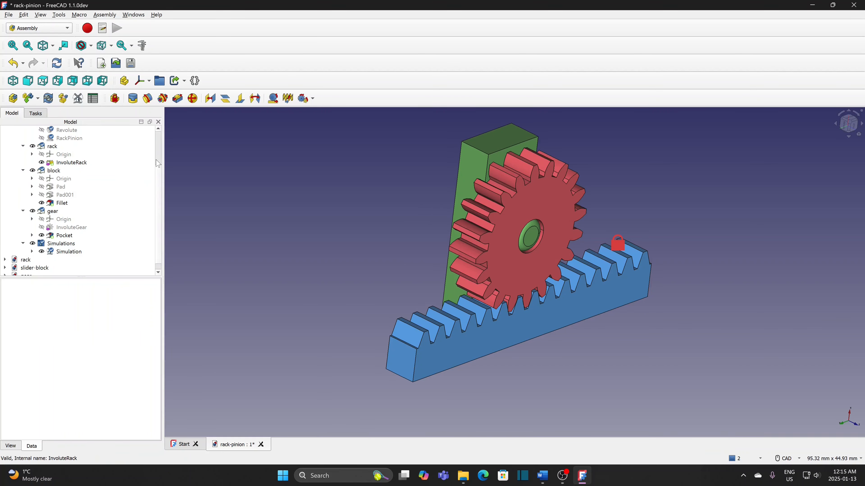
Disable the Slider joint's minimum and maximum length limits, then solve the assembly.
{"action": "scroll", "coordinate": [159, 162], "scroll_direction": "up", "scroll_amount": 2}
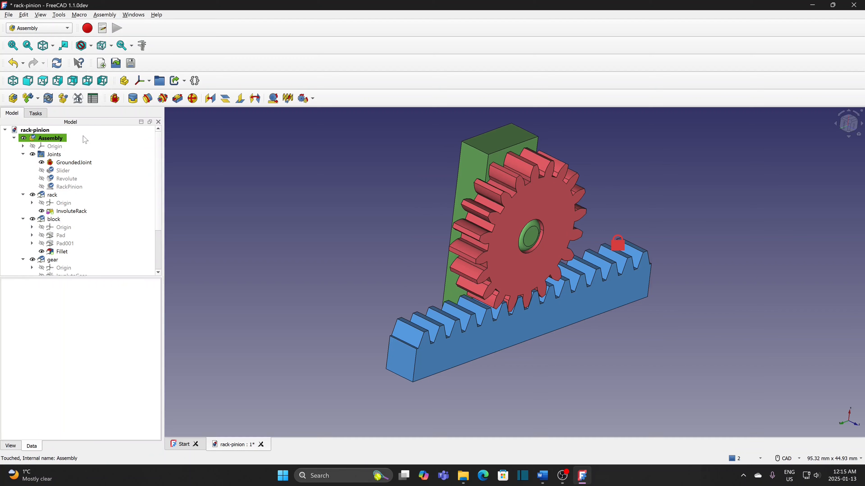
{"action": "double_click", "coordinate": [64, 170]}
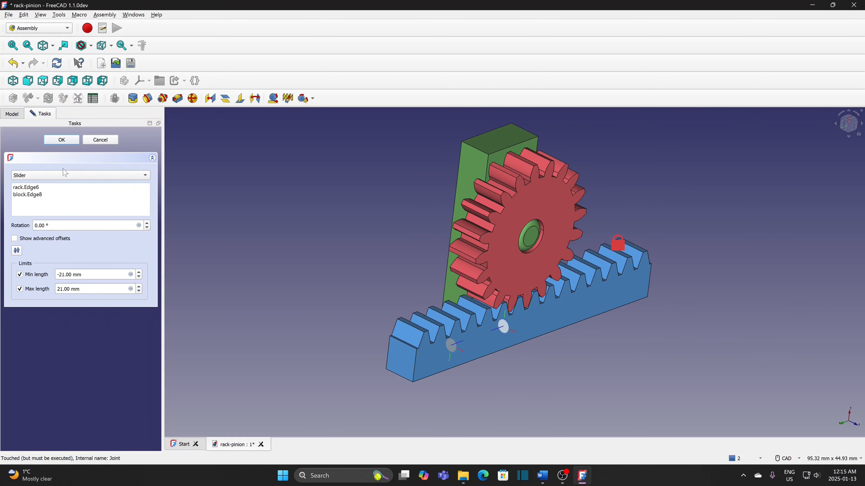
{"action": "left_click", "coordinate": [38, 278]}
{"action": "left_click", "coordinate": [37, 290]}
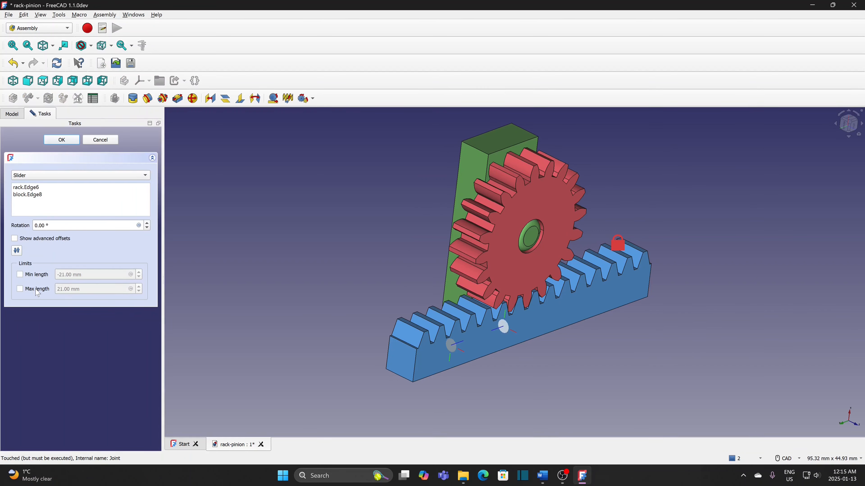
{"action": "left_click", "coordinate": [66, 143]}
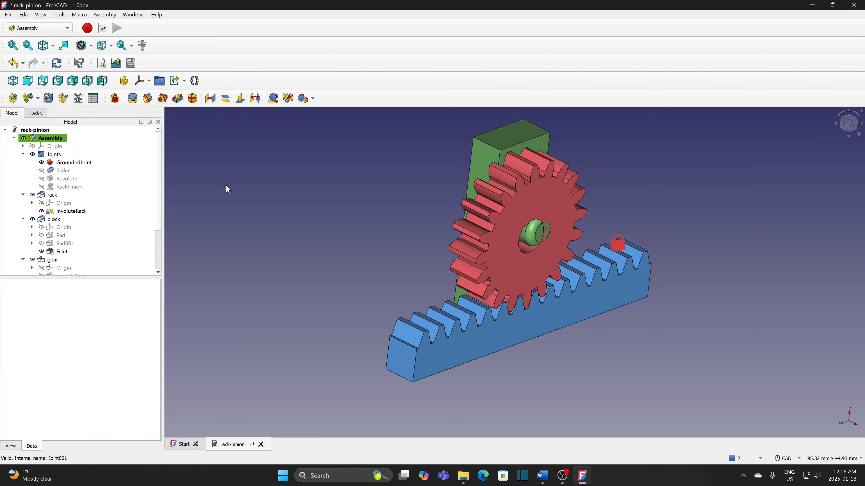
{"action": "left_click", "coordinate": [48, 98]}
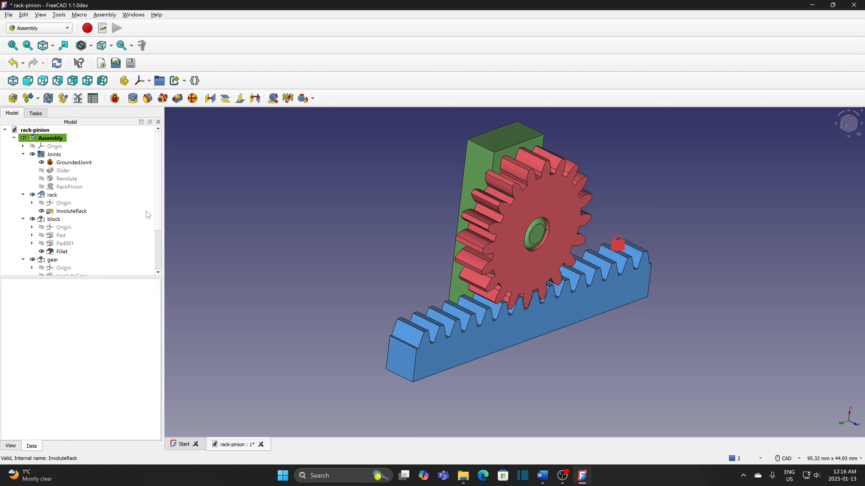
Reopen the existing simulation, set its end to 21 s, generate it and scrub to the last frame.
{"action": "scroll", "coordinate": [114, 251], "scroll_direction": "down", "scroll_amount": 3}
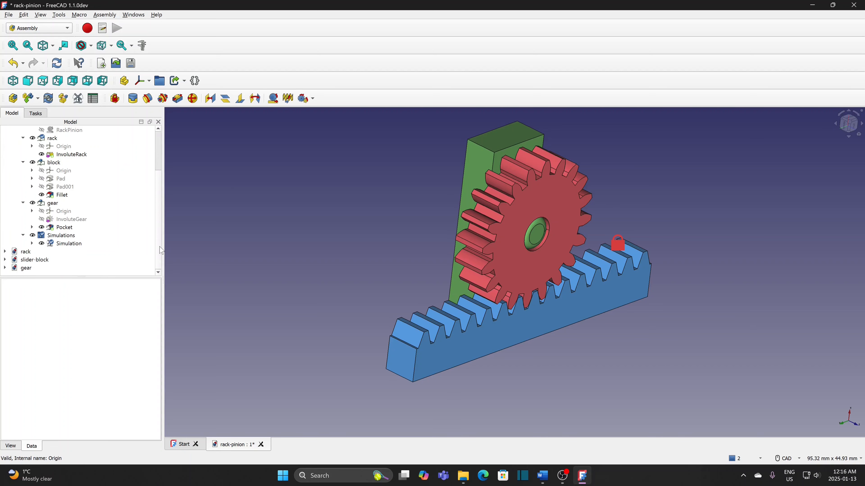
{"action": "double_click", "coordinate": [71, 243]}
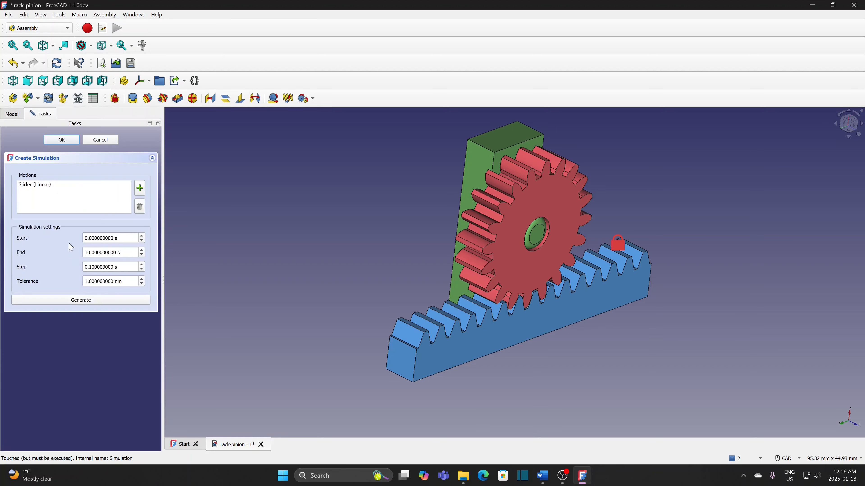
{"action": "left_click", "coordinate": [83, 254]}
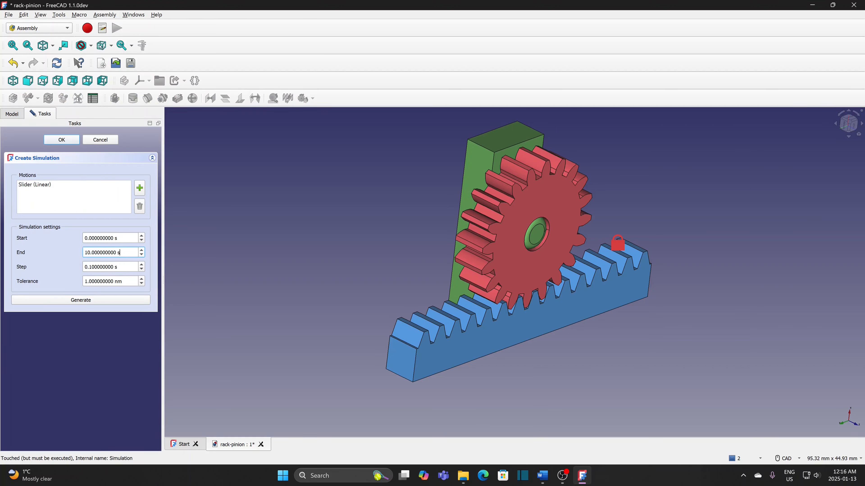
{"action": "type", "text": "21"}
{"action": "left_click", "coordinate": [80, 300]}
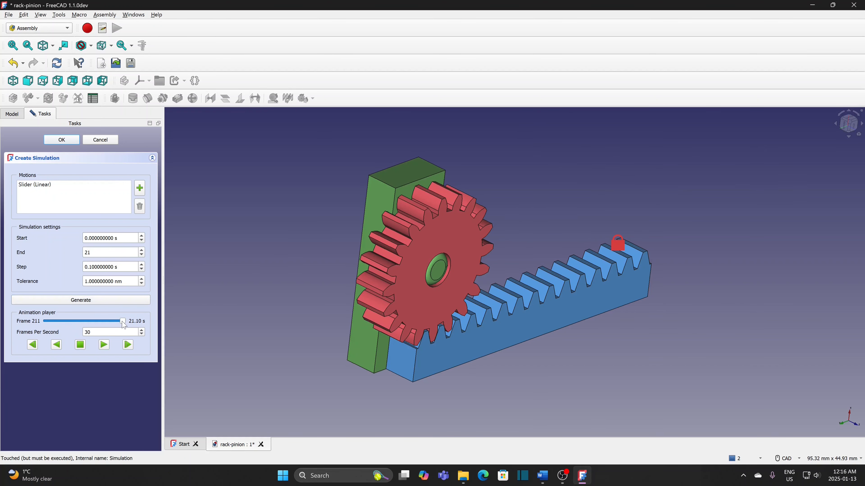
{"action": "mouse_move", "coordinate": [124, 326]}
{"action": "left_mouse_down"}
{"action": "mouse_move", "coordinate": [37, 327]}
{"action": "mouse_move", "coordinate": [137, 330]}
{"action": "left_mouse_up"}
Set the simulation's start to -21 s and regenerate it.
{"action": "left_click_drag", "start_coordinate": [120, 239], "coordinate": [84, 239]}
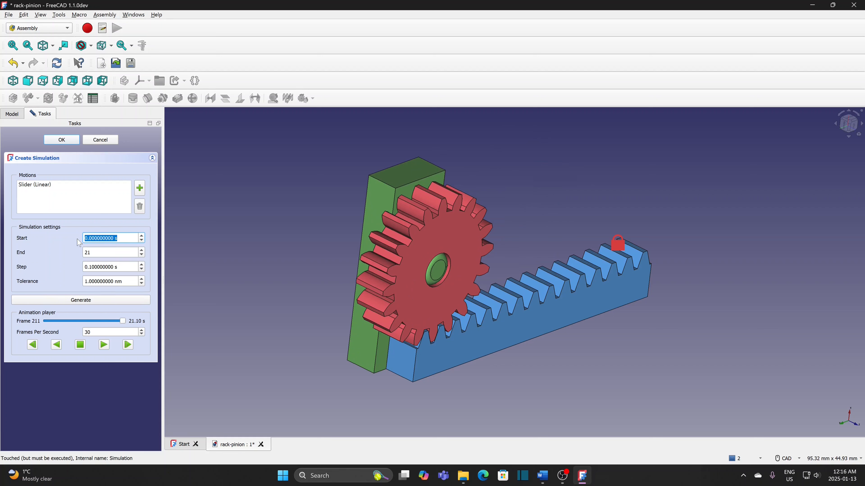
{"action": "type", "text": "-21"}
{"action": "left_click", "coordinate": [86, 299]}
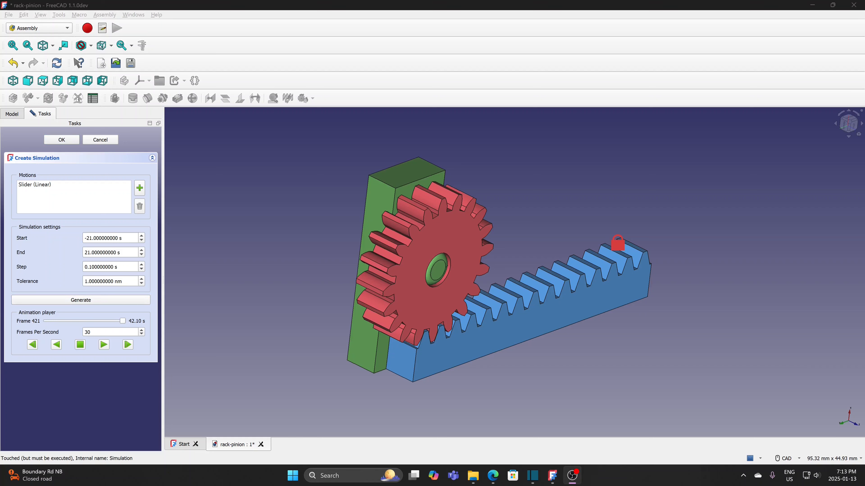
Play the simulation, set the playback rate to 60 frames per second and play it again.
{"action": "left_click", "coordinate": [104, 346]}
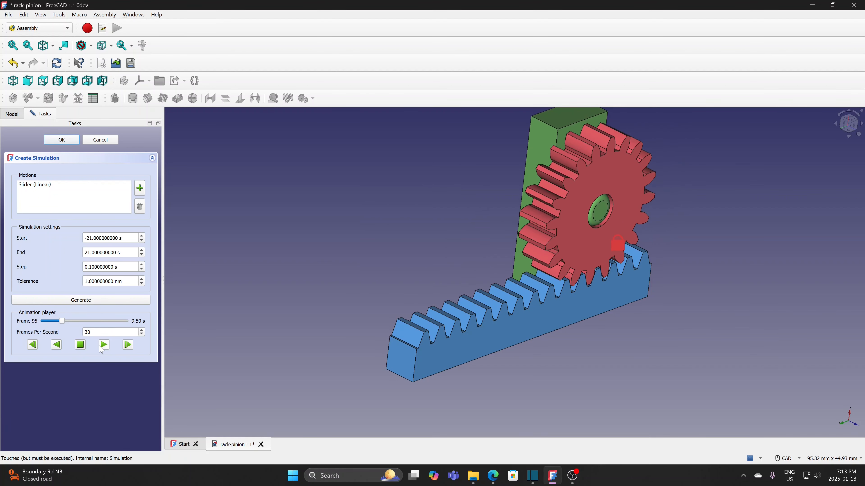
{"action": "left_click_drag", "start_coordinate": [97, 333], "coordinate": [84, 333]}
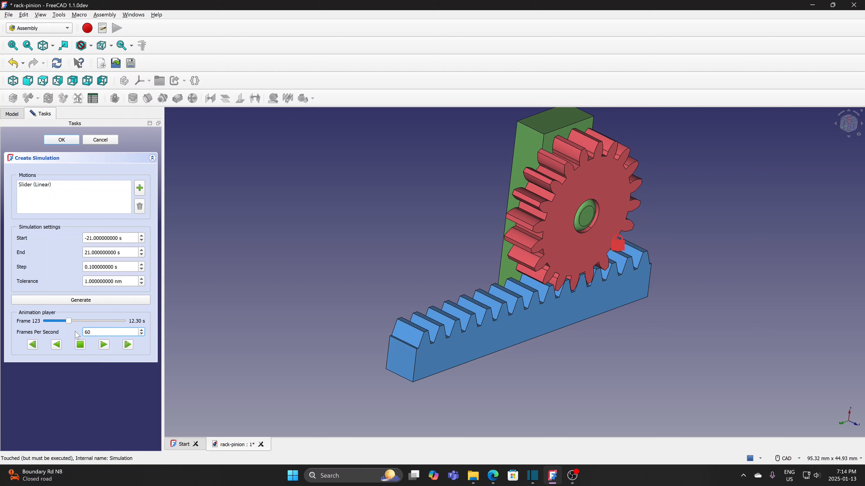
{"action": "left_click", "coordinate": [107, 347]}
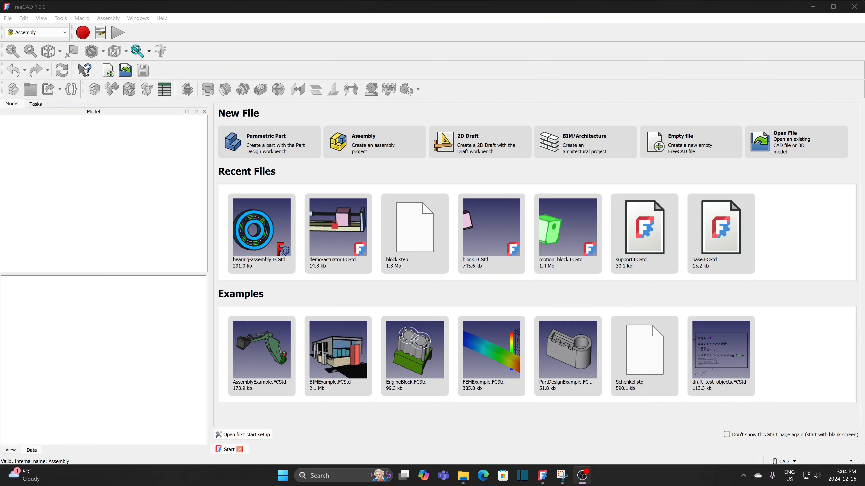
Create a new document and save it as door-closer in the 1-demo-cylinder folder, replacing the existing file.
{"action": "left_click", "coordinate": [7, 18]}
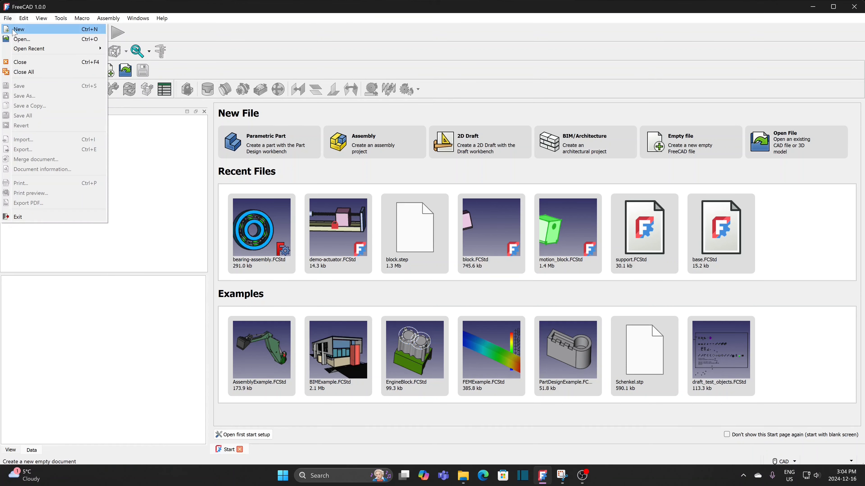
{"action": "left_click", "coordinate": [13, 31]}
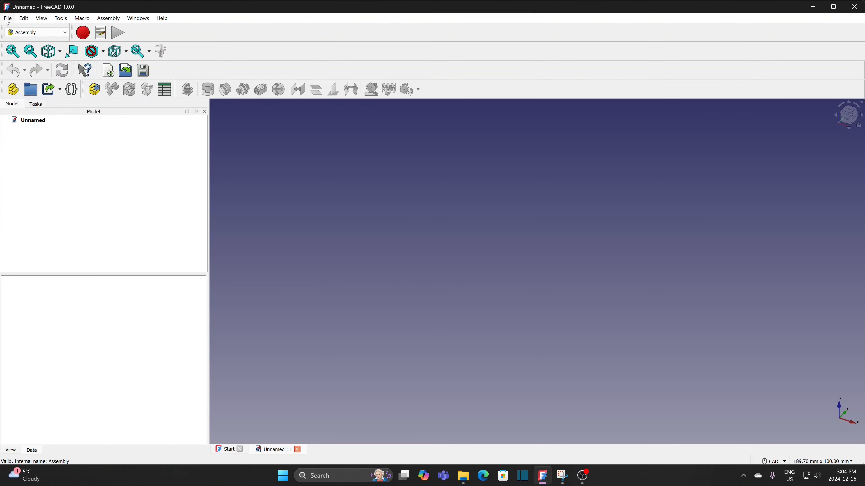
{"action": "left_click", "coordinate": [7, 18]}
{"action": "left_click", "coordinate": [34, 99]}
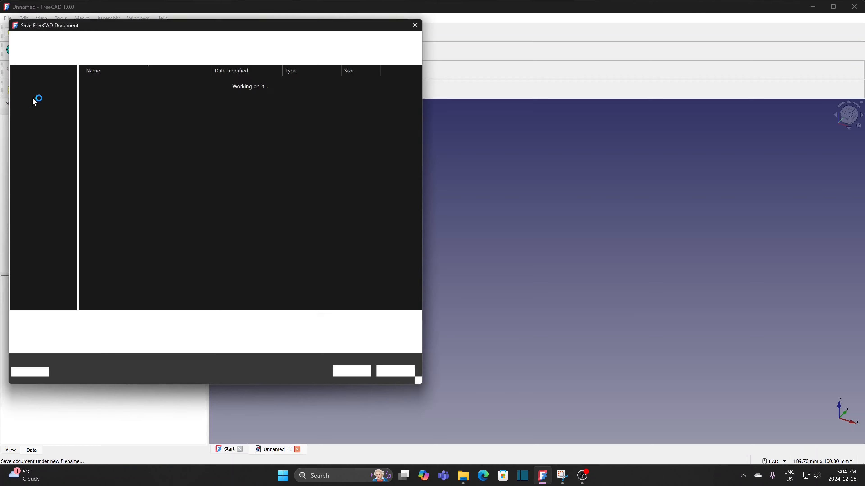
{"action": "left_click", "coordinate": [105, 147]}
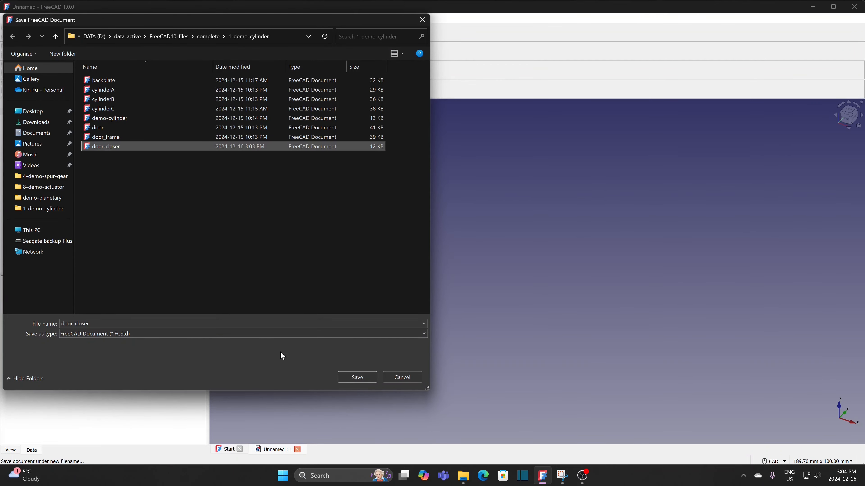
{"action": "left_click", "coordinate": [345, 376]}
{"action": "left_click", "coordinate": [456, 239]}
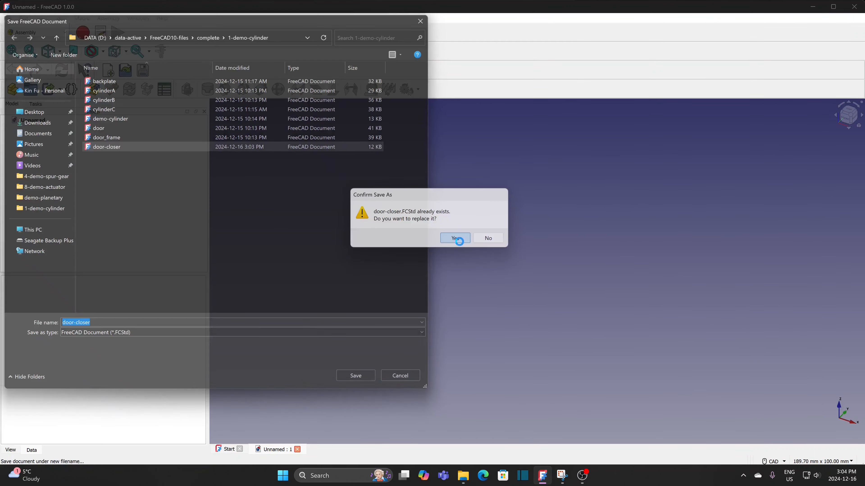
Create an assembly in the door-closer document and load the cylinderA, cylinderB, door and door_frame files for component insertion.
{"action": "left_click", "coordinate": [35, 120]}
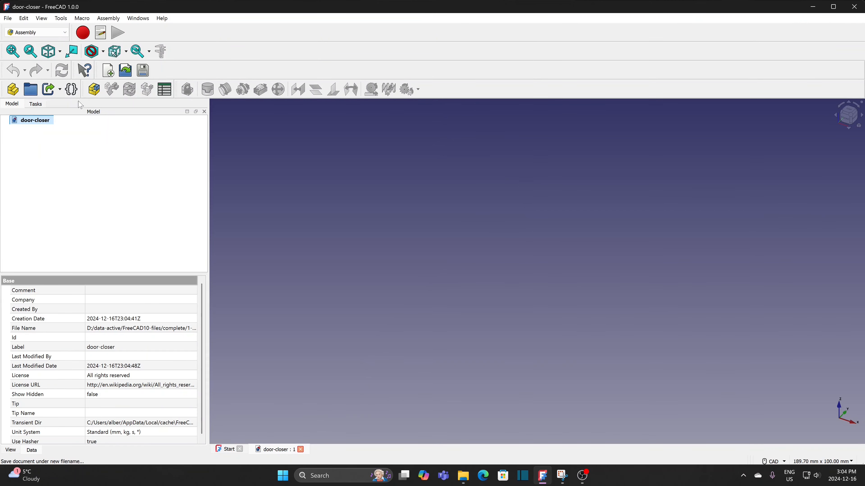
{"action": "left_click", "coordinate": [95, 90]}
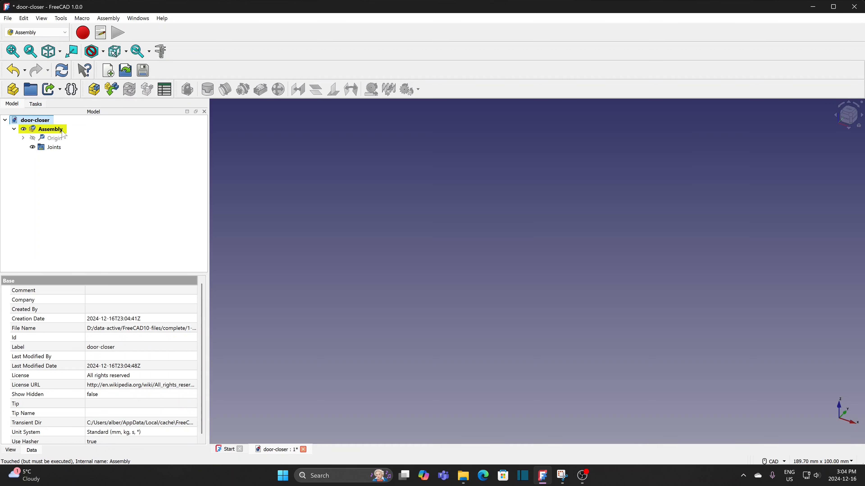
{"action": "left_click", "coordinate": [113, 96]}
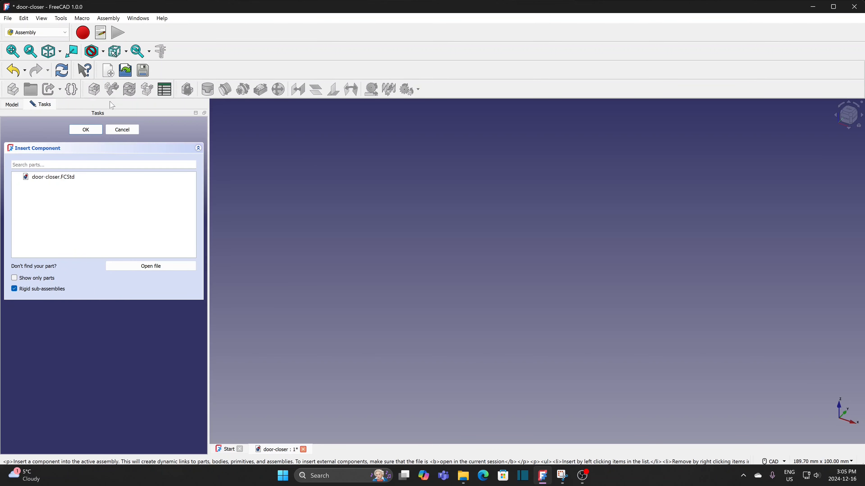
{"action": "left_click", "coordinate": [133, 267]}
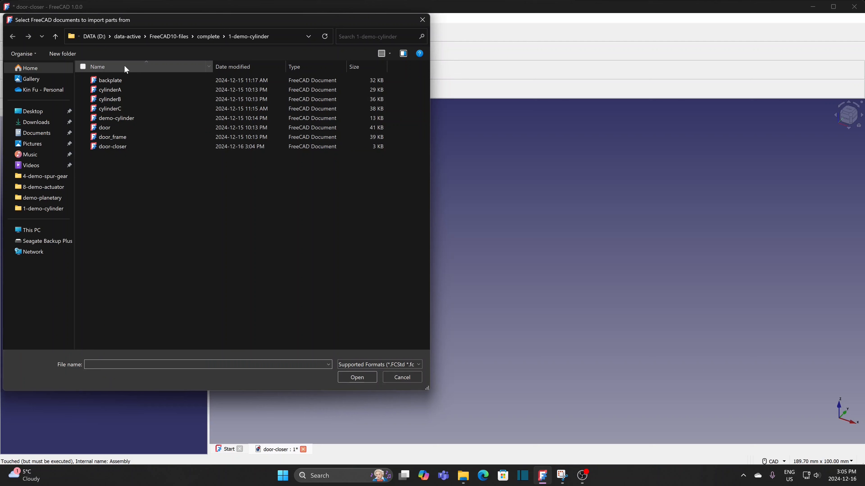
{"action": "left_click", "coordinate": [123, 89]}
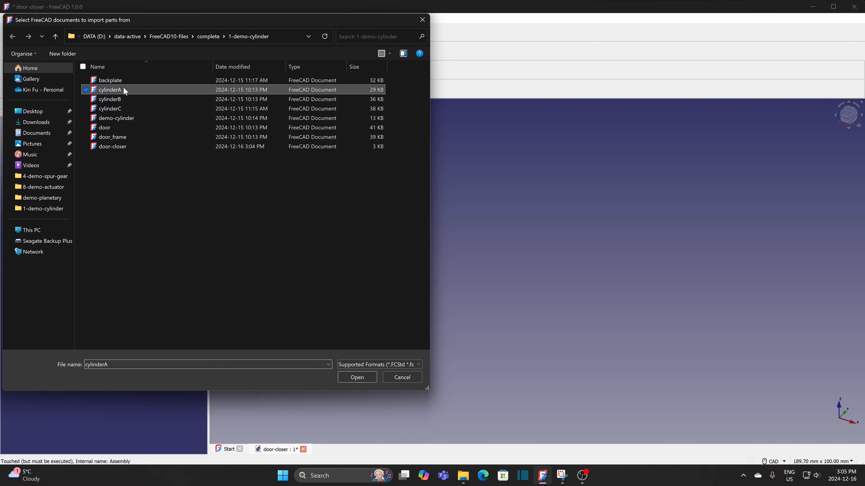
{"action": "left_click", "coordinate": [122, 98], "text": "ctrl"}
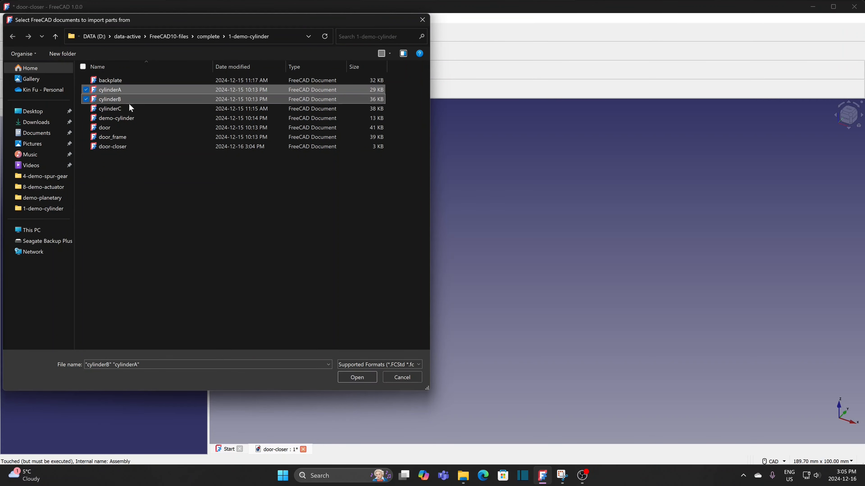
{"action": "left_click", "coordinate": [129, 127], "text": "ctrl"}
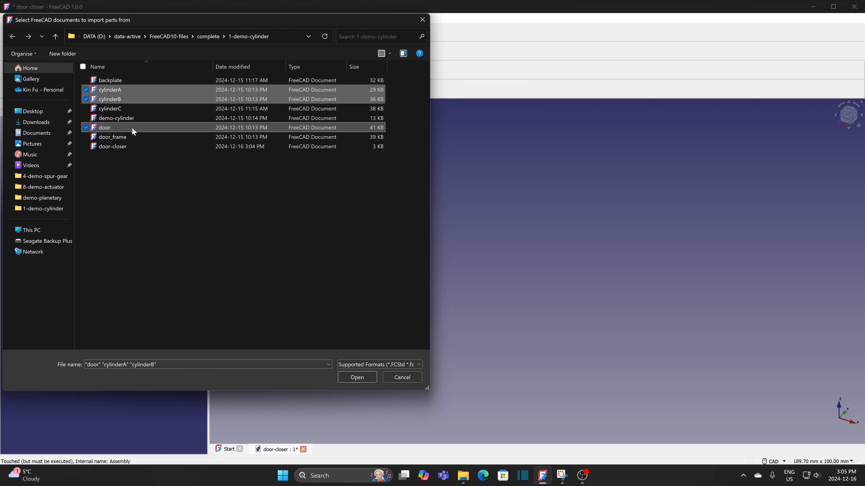
{"action": "left_click", "coordinate": [122, 137], "text": "ctrl"}
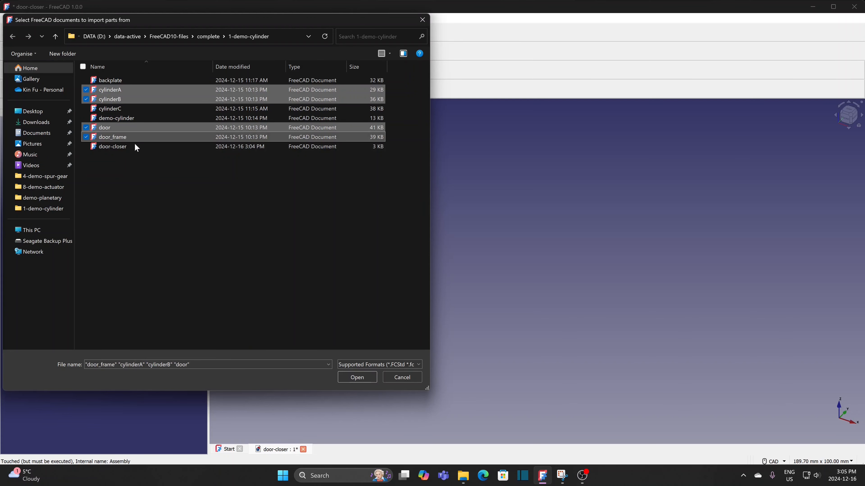
{"action": "left_click", "coordinate": [347, 379]}
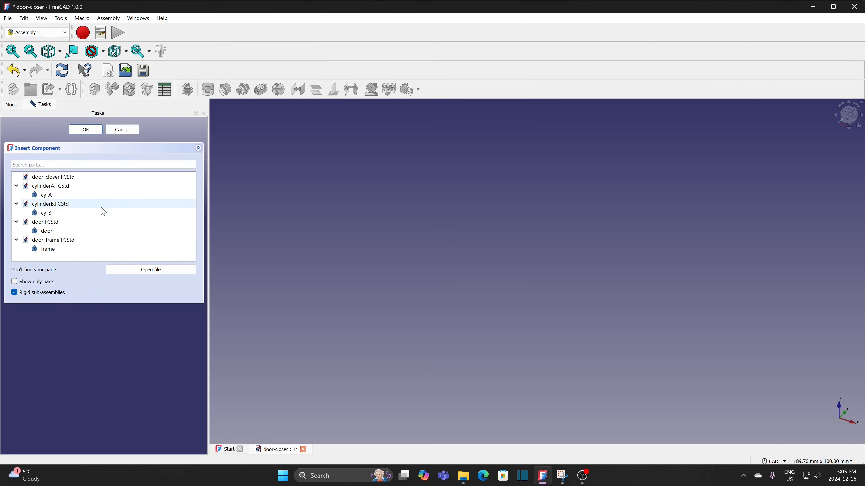
Insert the frame as the grounded first part, followed by one cy-A, one cy-B and one door component.
{"action": "left_click", "coordinate": [47, 249]}
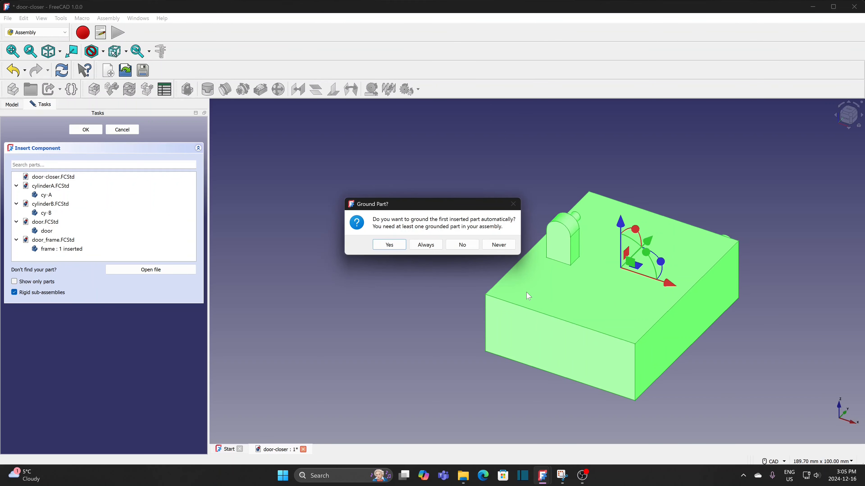
{"action": "left_click", "coordinate": [389, 246]}
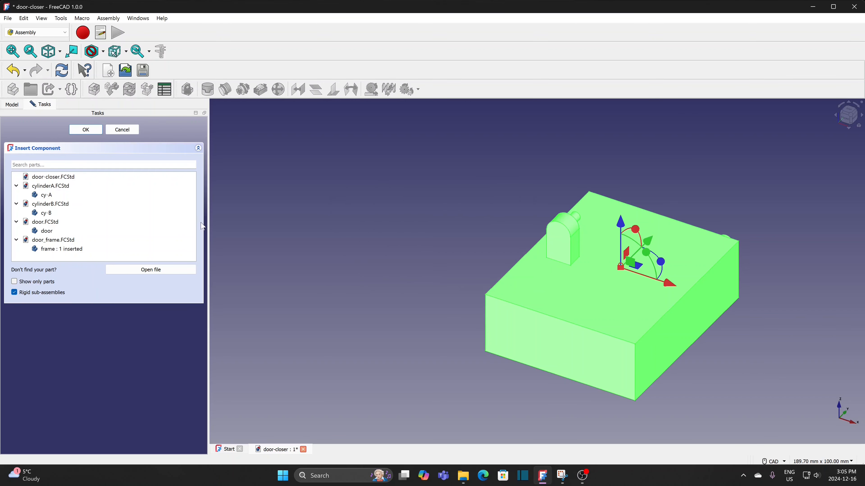
{"action": "left_click", "coordinate": [50, 196]}
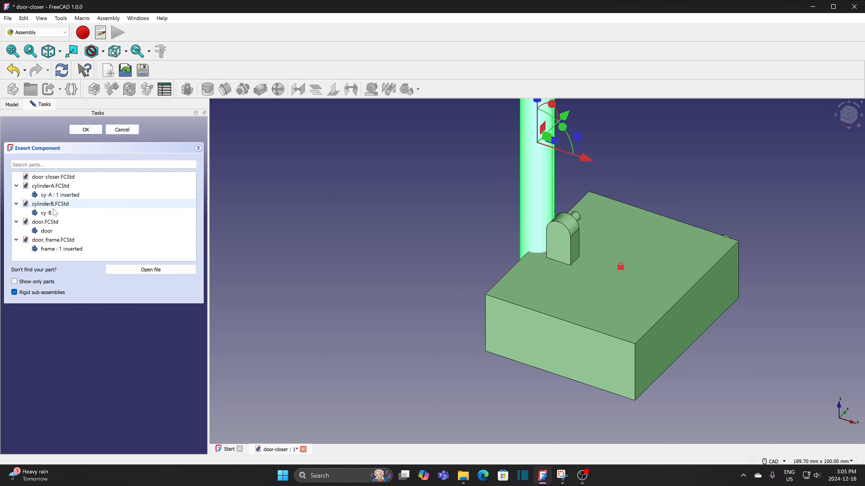
{"action": "left_click", "coordinate": [50, 213]}
{"action": "left_click", "coordinate": [55, 231]}
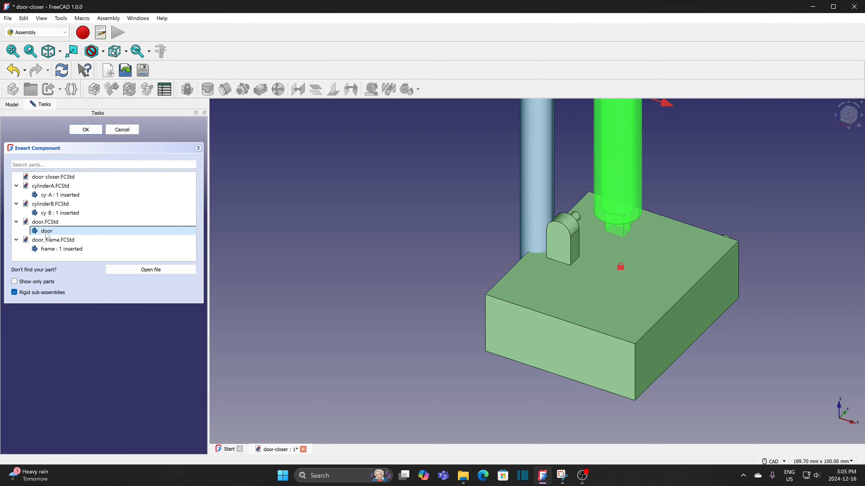
{"action": "left_click", "coordinate": [85, 130]}
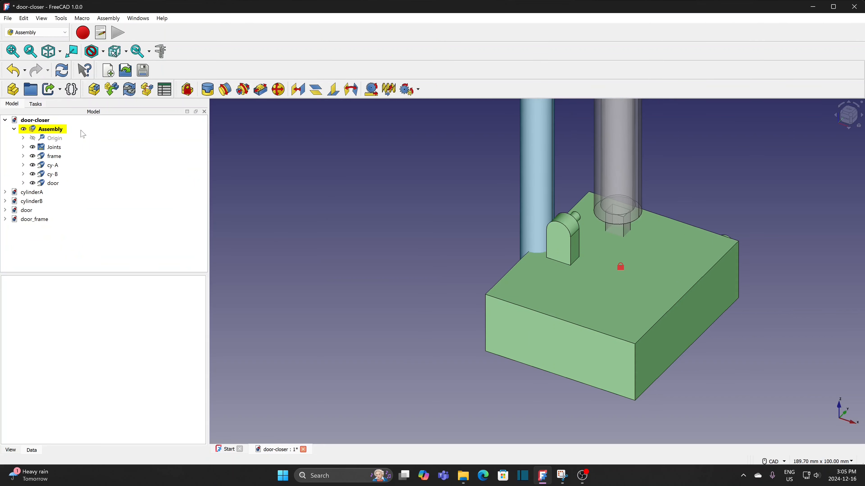
Move the door, cy-B and cy-A clear of the grounded frame and save the document.
{"action": "scroll", "coordinate": [281, 204], "scroll_direction": "down", "scroll_amount": 3}
{"action": "scroll", "coordinate": [287, 176], "scroll_direction": "down", "scroll_amount": 3}
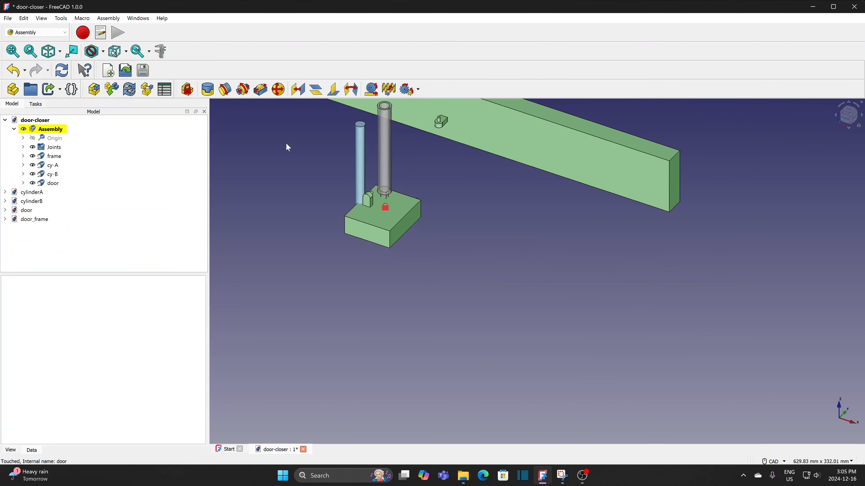
{"action": "middle_click_drag", "start_coordinate": [285, 143], "coordinate": [287, 260]}
{"action": "left_click_drag", "start_coordinate": [358, 187], "coordinate": [500, 277]}
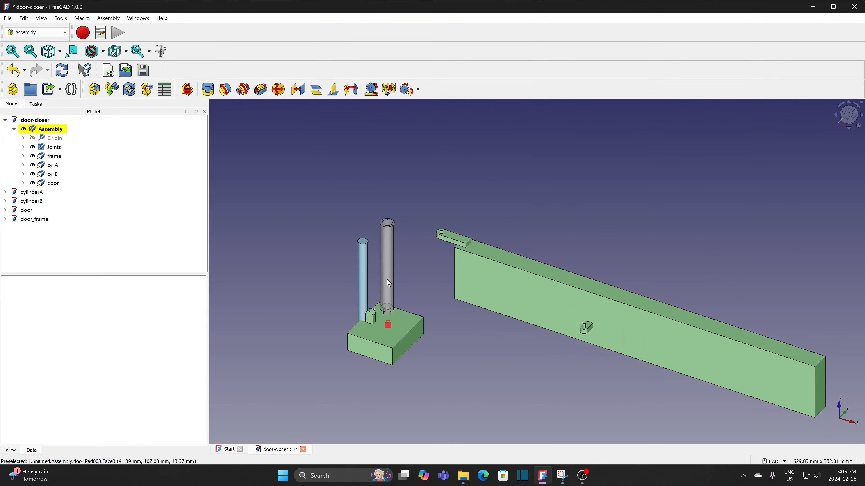
{"action": "left_click_drag", "start_coordinate": [387, 284], "coordinate": [639, 191]}
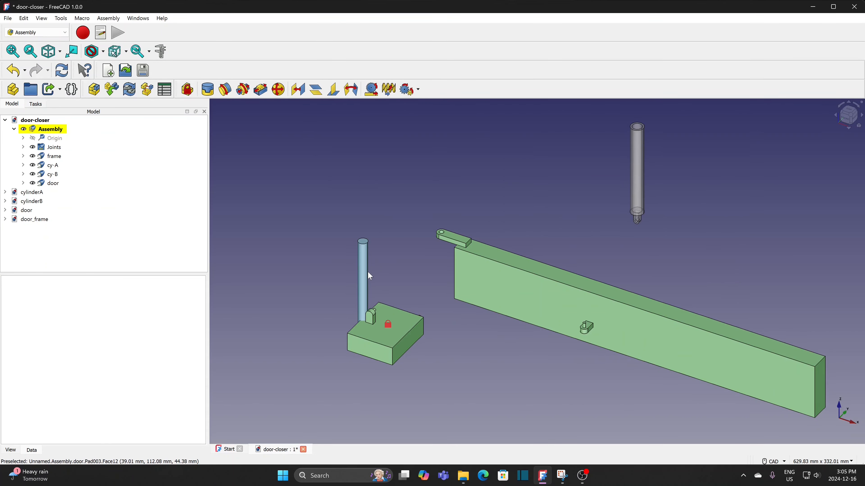
{"action": "left_click_drag", "start_coordinate": [363, 273], "coordinate": [658, 205]}
{"action": "scroll", "coordinate": [369, 282], "scroll_direction": "down", "scroll_amount": 3}
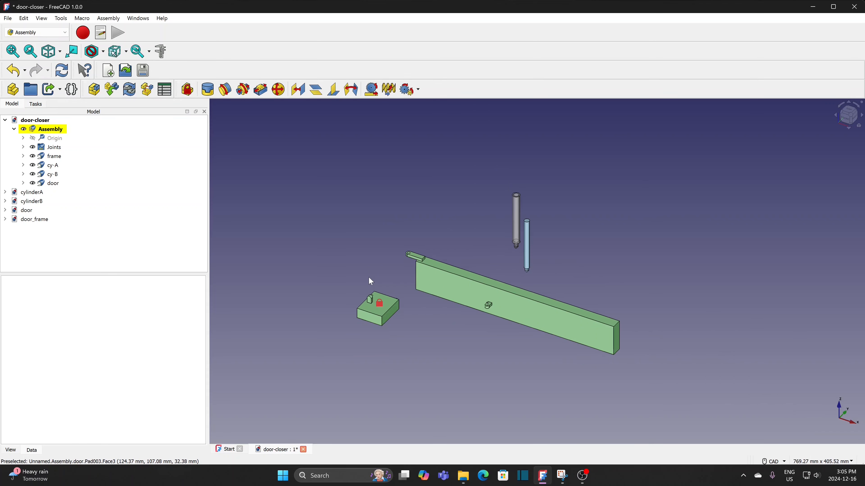
{"action": "scroll", "coordinate": [363, 269], "scroll_direction": "up", "scroll_amount": 2}
{"action": "middle_click_drag", "start_coordinate": [399, 303], "coordinate": [396, 268]}
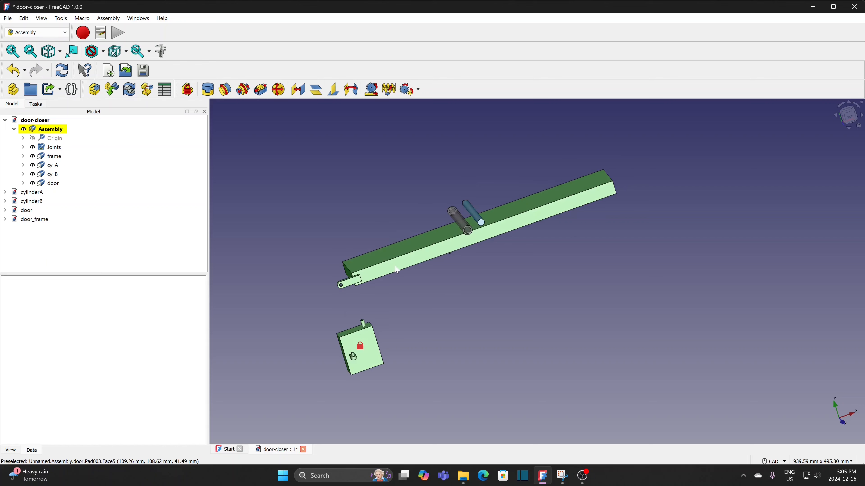
{"action": "left_click", "coordinate": [7, 18]}
{"action": "left_click", "coordinate": [21, 86]}
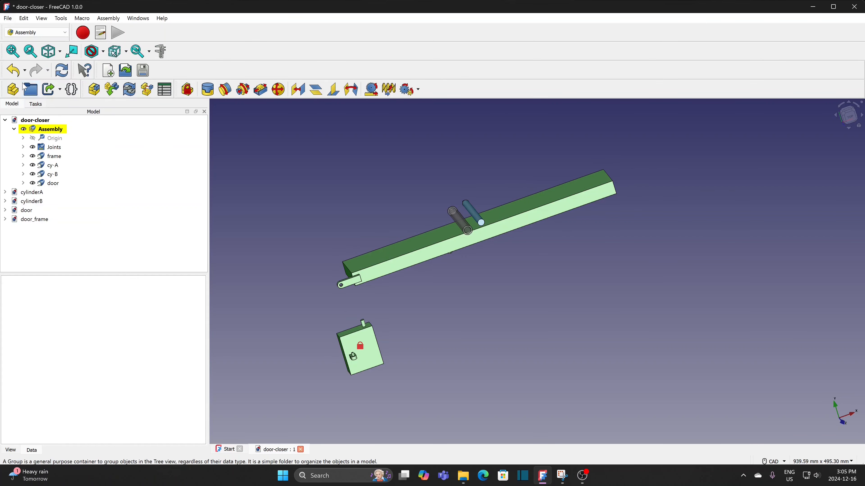
Create a Revolute joint between the door's hinge-hole edge and the frame's hinge-pin edge, with the joint direction reversed.
{"action": "scroll", "coordinate": [328, 327], "scroll_direction": "up", "scroll_amount": 3}
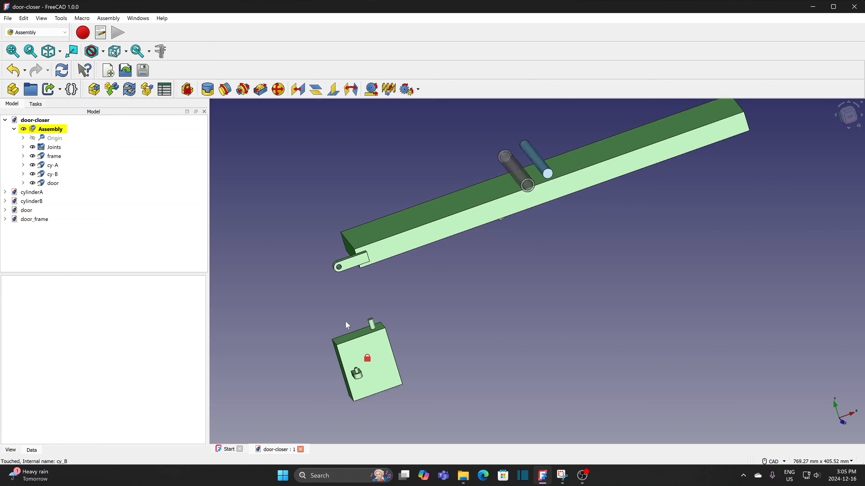
{"action": "left_click", "coordinate": [340, 262]}
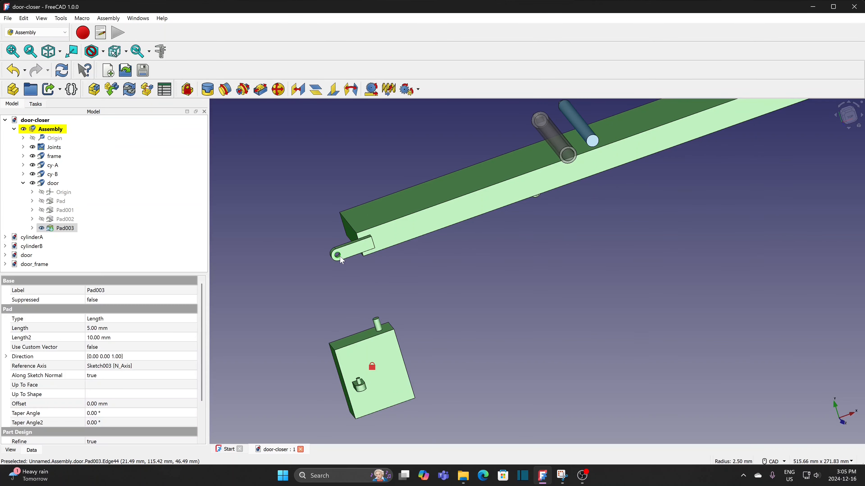
{"action": "left_click", "coordinate": [377, 323]}
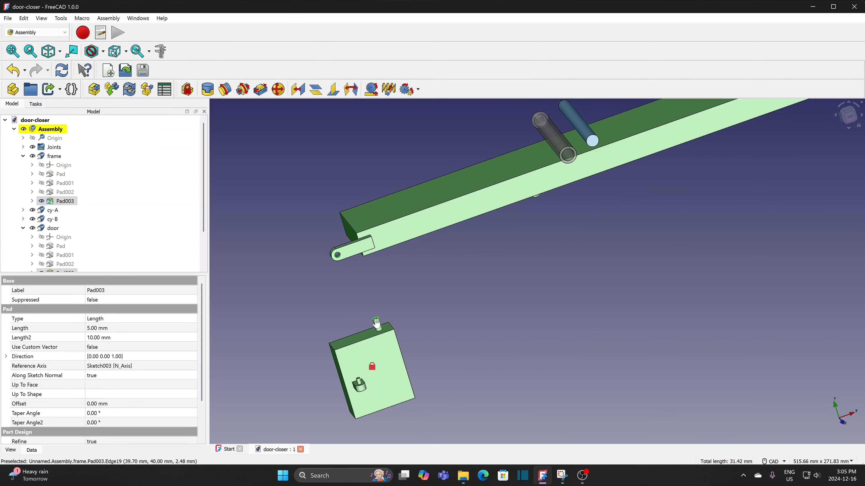
{"action": "left_click", "coordinate": [226, 90]}
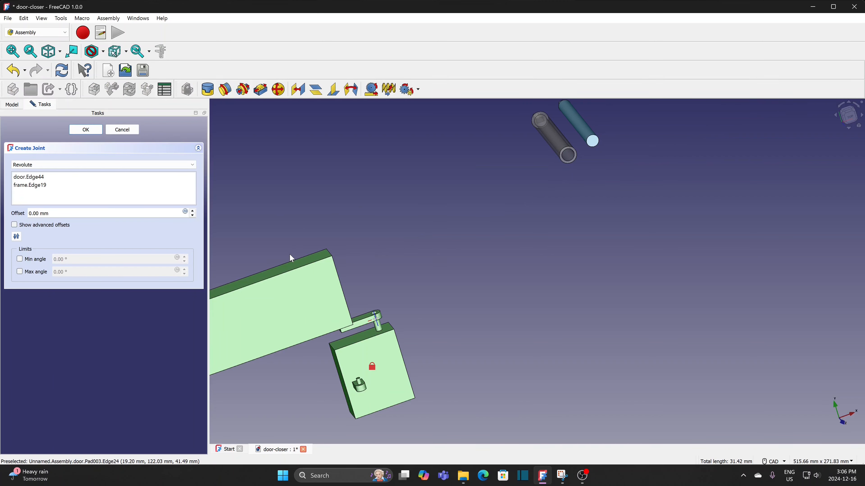
{"action": "scroll", "coordinate": [375, 295], "scroll_direction": "down", "scroll_amount": 2}
{"action": "scroll", "coordinate": [375, 278], "scroll_direction": "up", "scroll_amount": 1}
{"action": "middle_click_drag", "start_coordinate": [375, 278], "coordinate": [441, 215]}
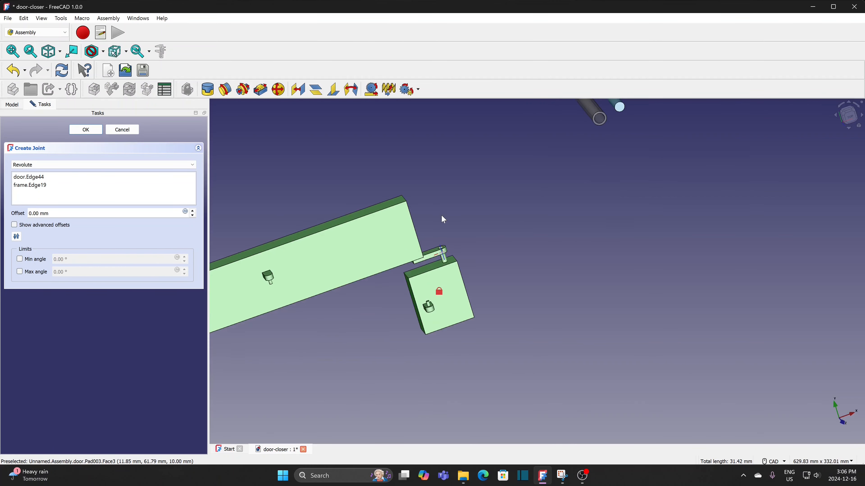
{"action": "left_click", "coordinate": [17, 237]}
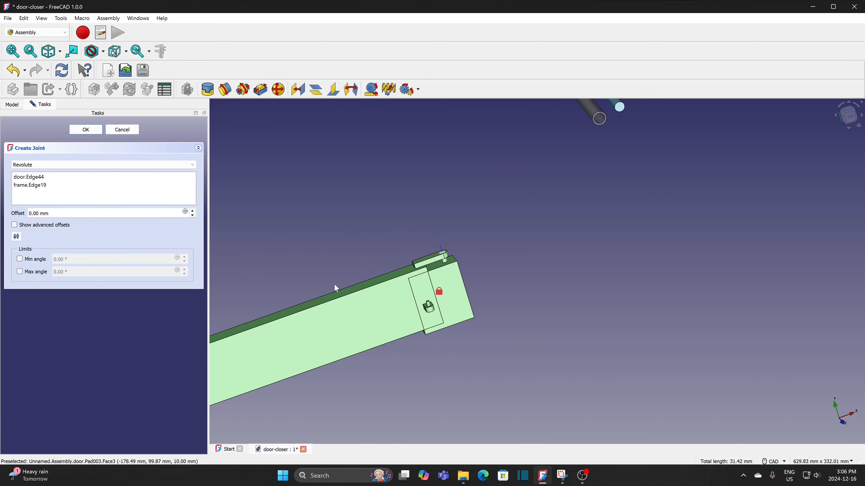
{"action": "scroll", "coordinate": [326, 256], "scroll_direction": "down", "scroll_amount": 1}
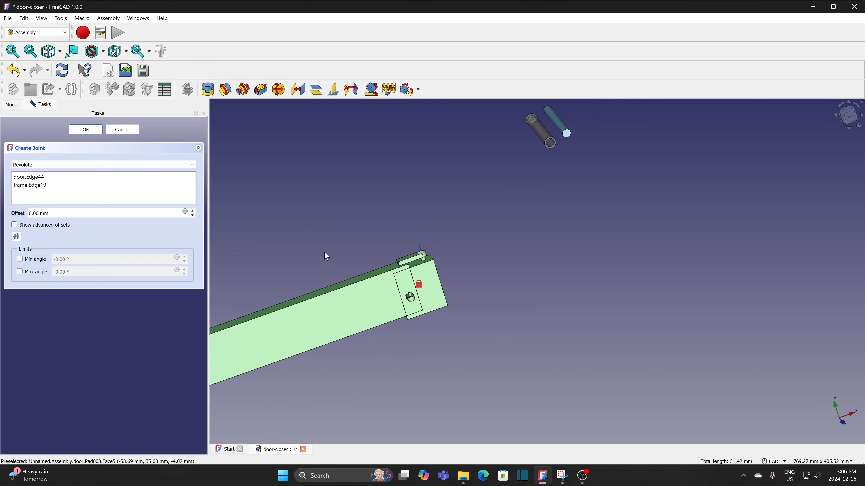
{"action": "left_click", "coordinate": [85, 129]}
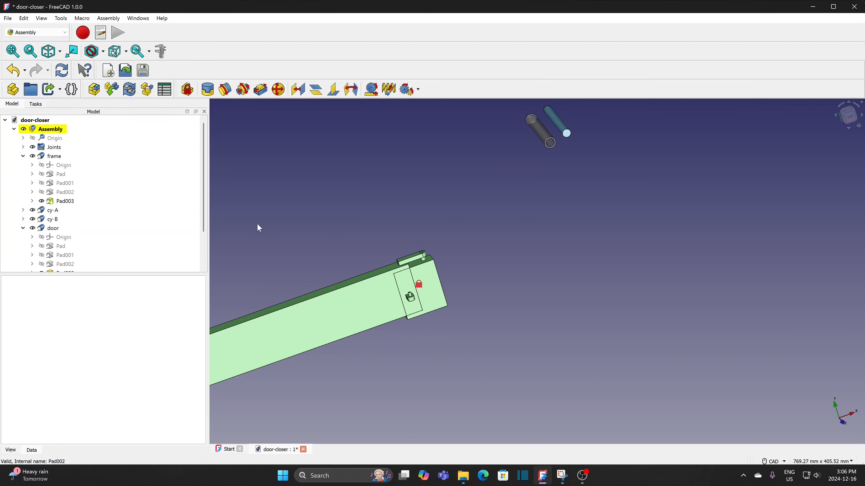
Swing the door around its hinge so that its bracket lies on the same side as the frame's bracket.
{"action": "scroll", "coordinate": [257, 225], "scroll_direction": "down", "scroll_amount": 2}
{"action": "left_click_drag", "start_coordinate": [261, 299], "coordinate": [558, 292]}
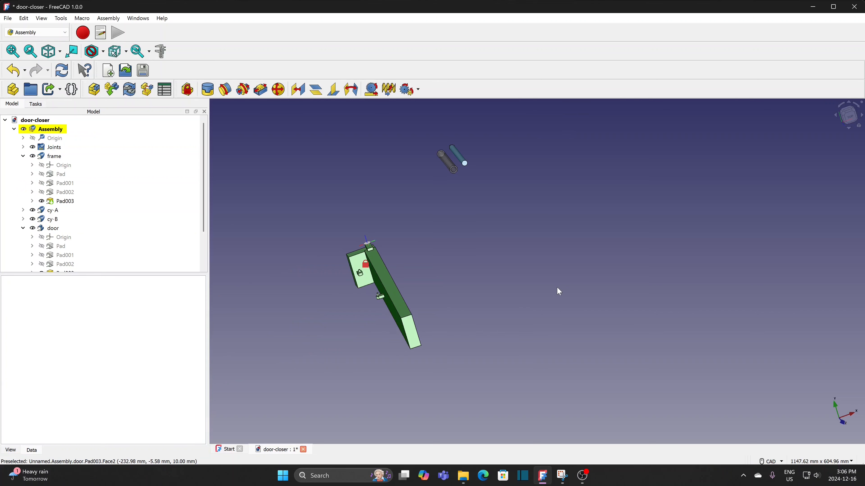
{"action": "middle_click_drag", "start_coordinate": [318, 363], "coordinate": [465, 361]}
{"action": "middle_click_drag", "start_coordinate": [307, 358], "coordinate": [283, 323]}
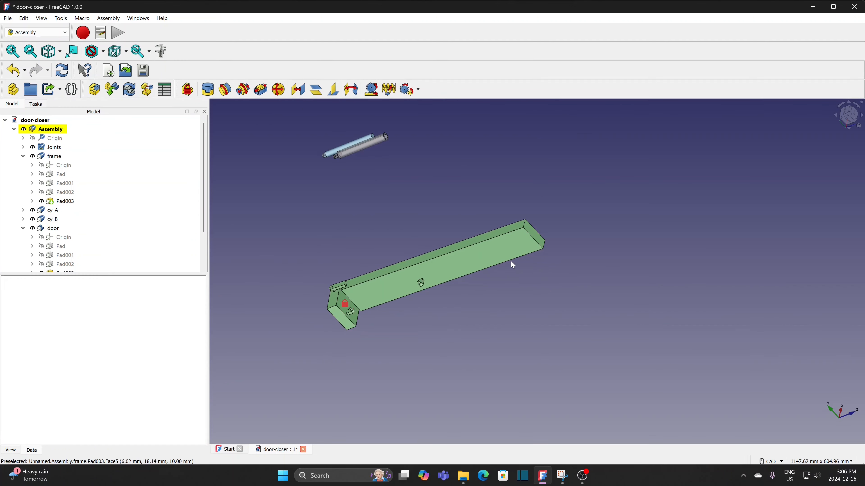
{"action": "middle_click_drag", "start_coordinate": [579, 248], "coordinate": [603, 276]}
{"action": "scroll", "coordinate": [414, 319], "scroll_direction": "up", "scroll_amount": 2}
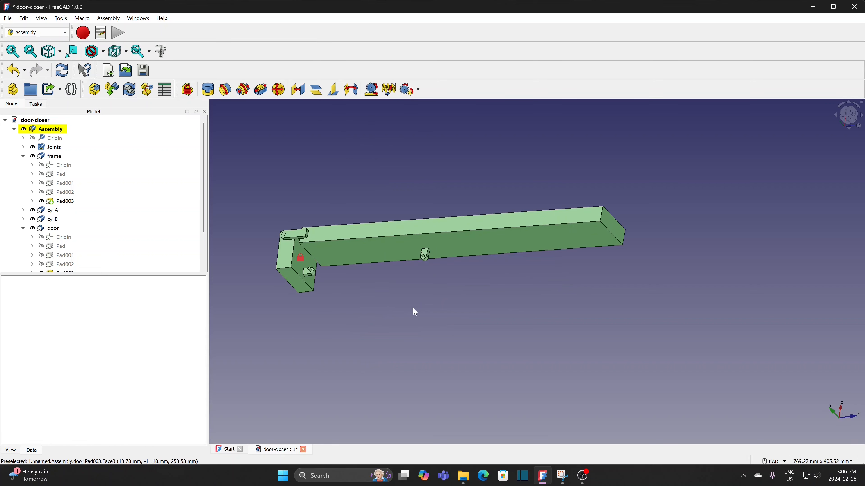
Bring cy-B and cy-A to the bracket side of the door, placing cy-B close to the frame's bracket.
{"action": "scroll", "coordinate": [412, 302], "scroll_direction": "down", "scroll_amount": 2}
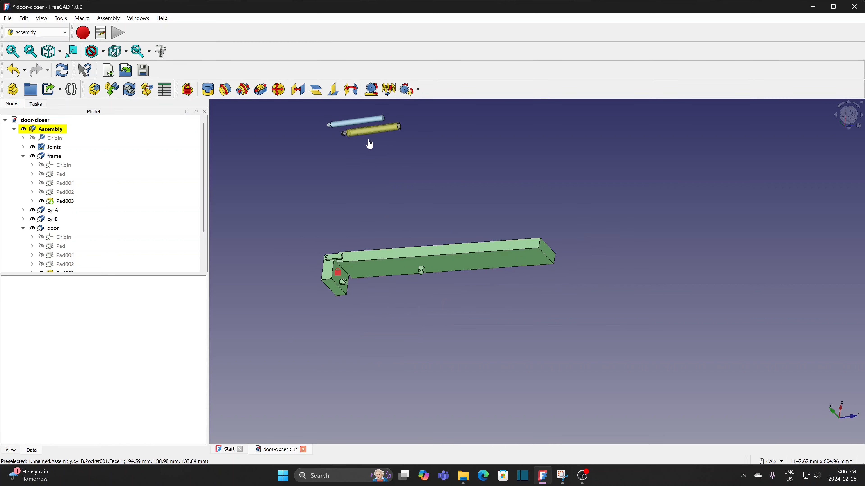
{"action": "left_click_drag", "start_coordinate": [369, 134], "coordinate": [383, 343]}
{"action": "left_click_drag", "start_coordinate": [359, 125], "coordinate": [498, 336]}
{"action": "scroll", "coordinate": [396, 308], "scroll_direction": "up", "scroll_amount": 2}
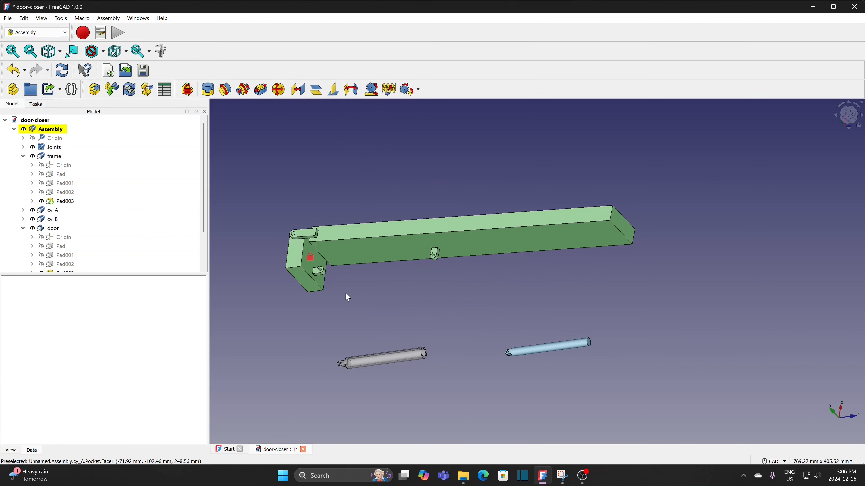
{"action": "scroll", "coordinate": [314, 310], "scroll_direction": "up", "scroll_amount": 2}
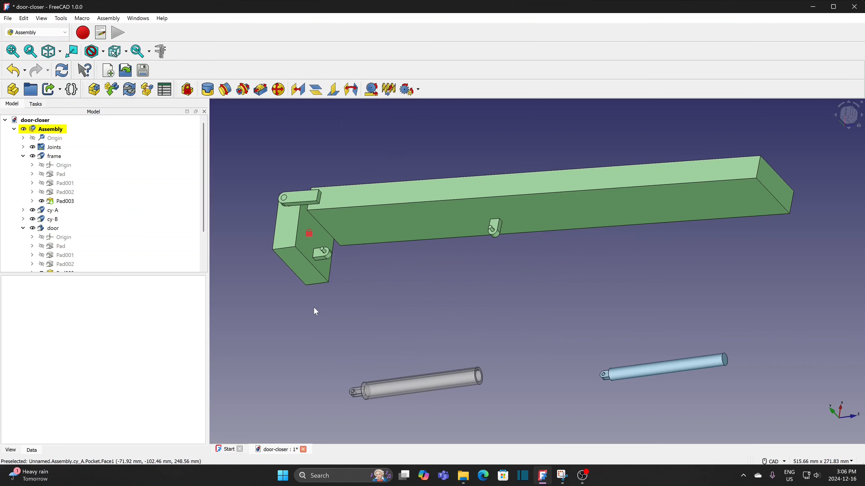
{"action": "left_click_drag", "start_coordinate": [386, 392], "coordinate": [392, 270]}
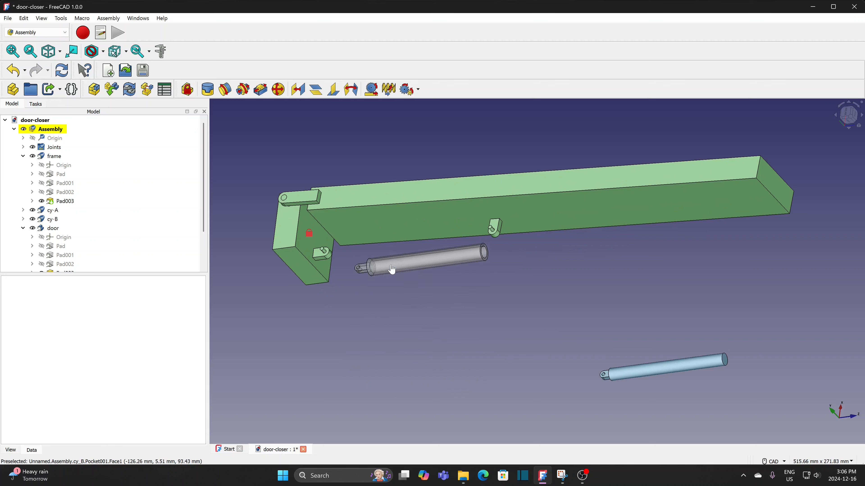
Create a Revolute joint between cy-B's eye-hole edge and the frame's bracket pin, and swing cy-B towards the door's bracket.
{"action": "scroll", "coordinate": [357, 277], "scroll_direction": "up", "scroll_amount": 2}
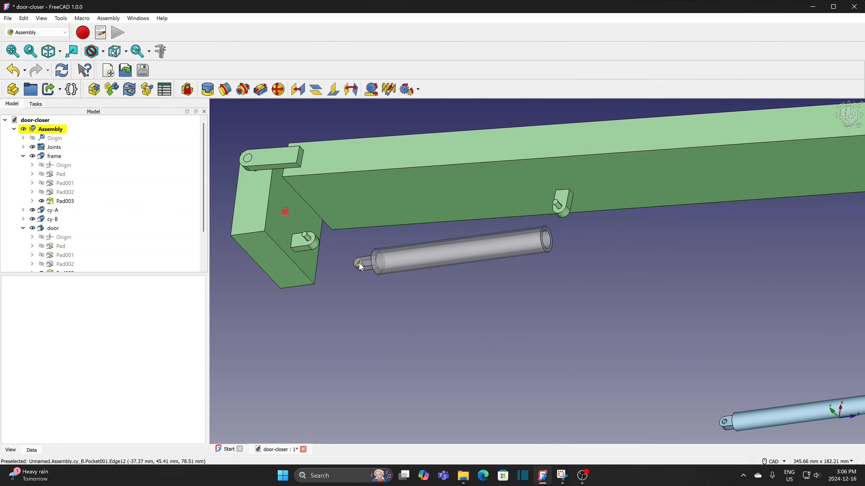
{"action": "left_click", "coordinate": [361, 266]}
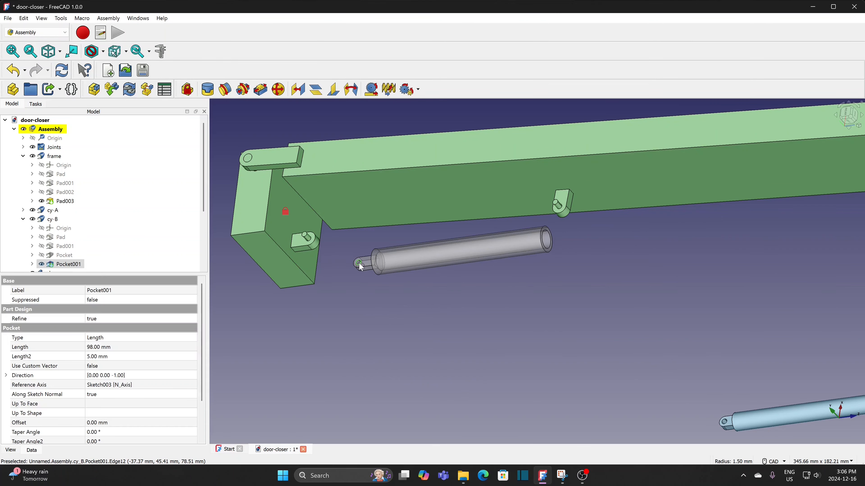
{"action": "left_click", "coordinate": [307, 240]}
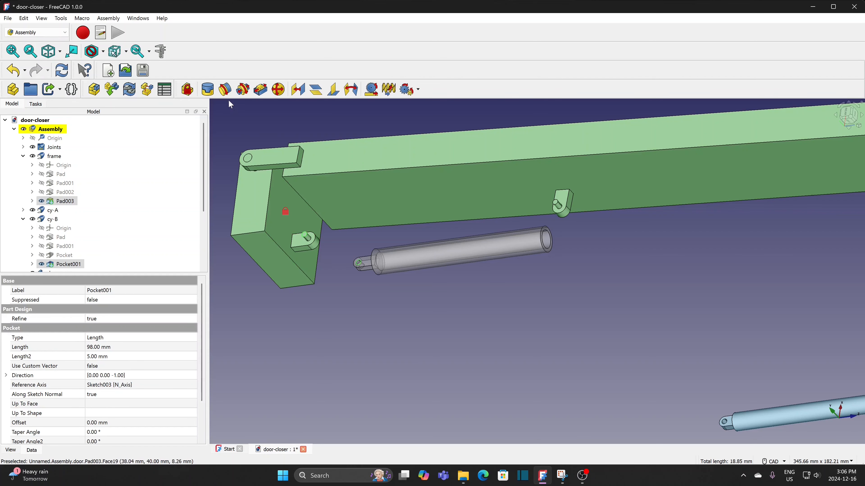
{"action": "left_click", "coordinate": [226, 91]}
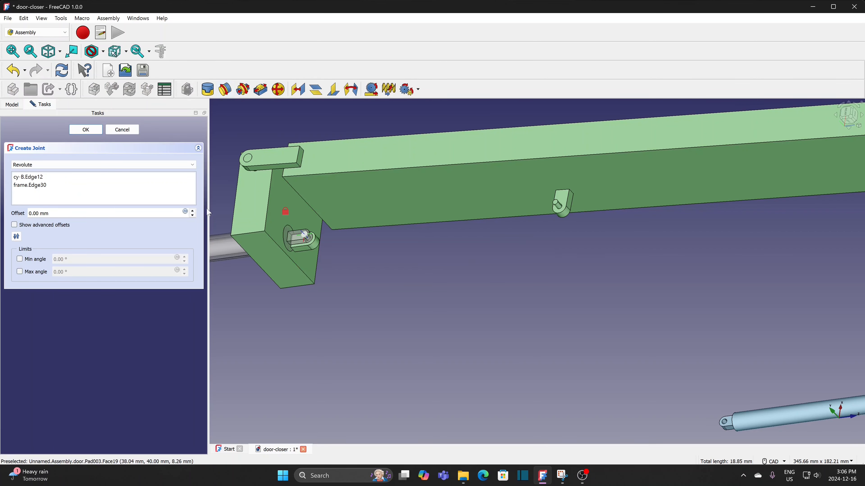
{"action": "left_click", "coordinate": [86, 129]}
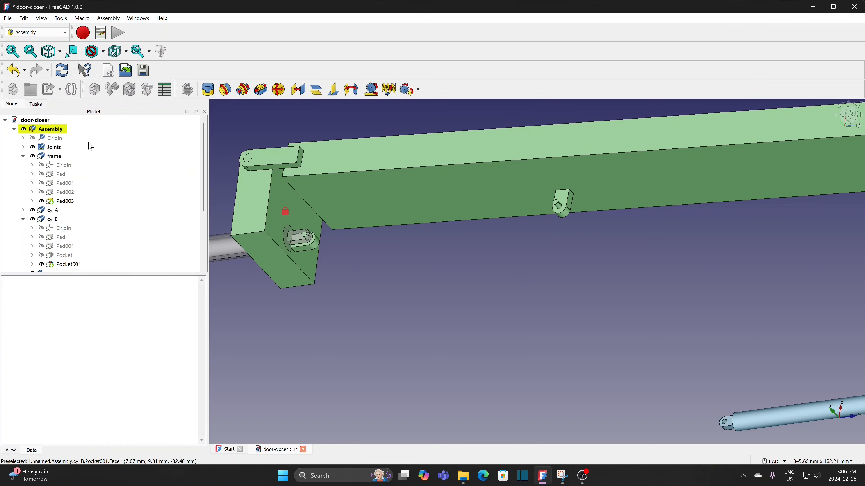
{"action": "left_click_drag", "start_coordinate": [218, 252], "coordinate": [488, 260]}
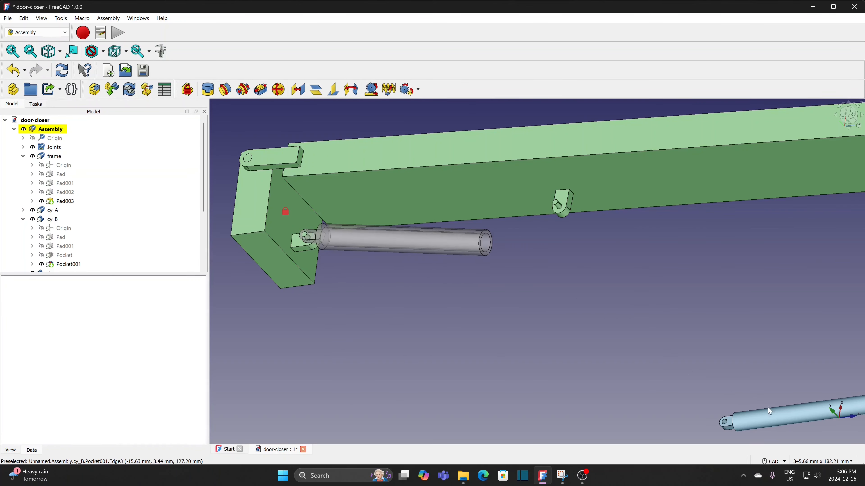
Move cy-A close to cy-B and create a Cylindrical joint between cy-B's inner bore face and cy-A's outer face, with the joint direction reversed.
{"action": "left_click_drag", "start_coordinate": [770, 411], "coordinate": [487, 277]}
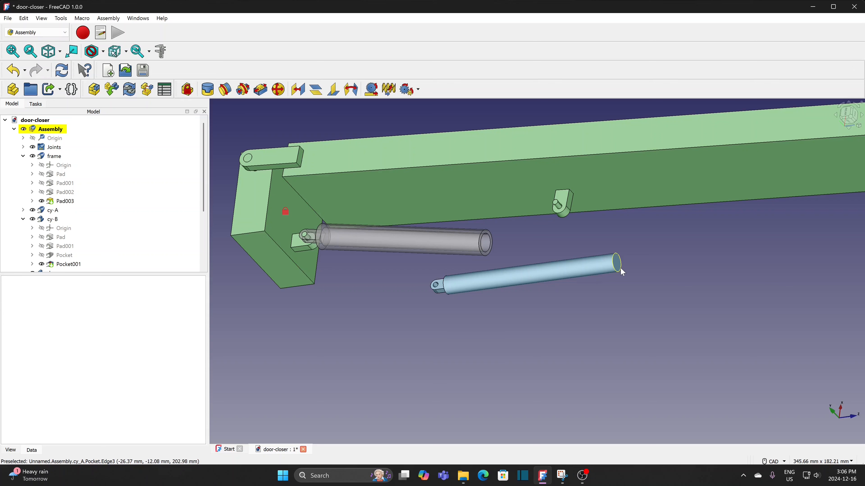
{"action": "left_click", "coordinate": [487, 249]}
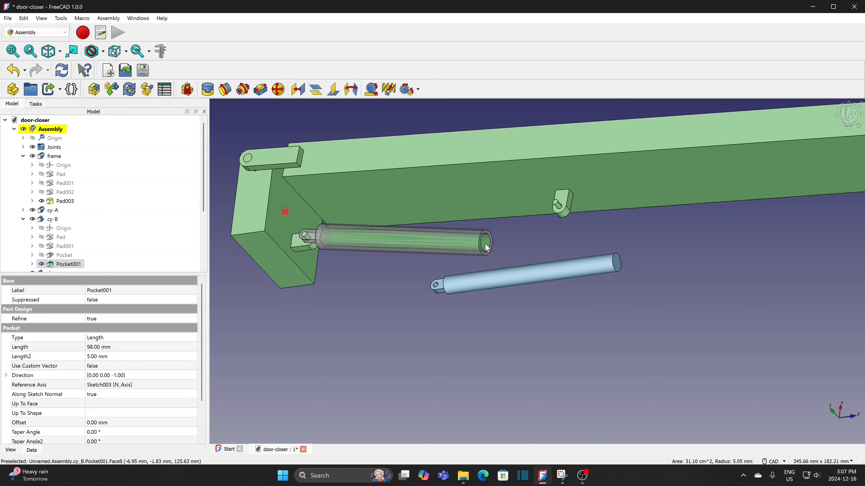
{"action": "left_click", "coordinate": [500, 280], "text": "ctrl"}
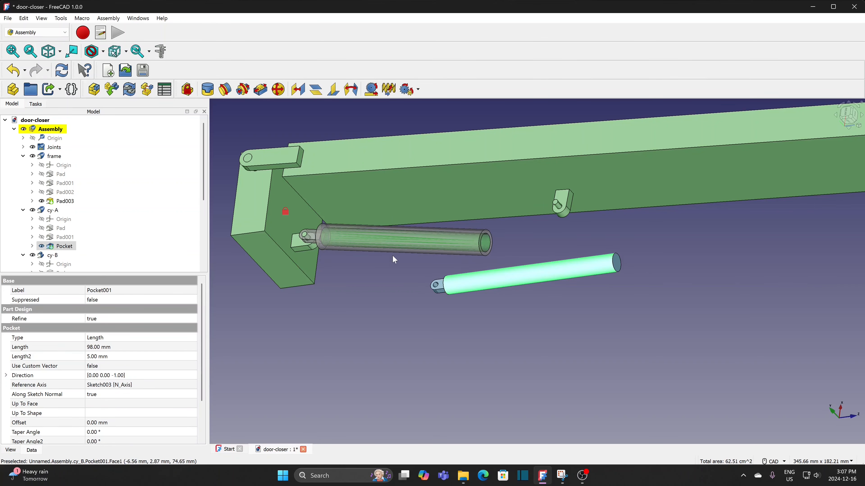
{"action": "left_click", "coordinate": [243, 90]}
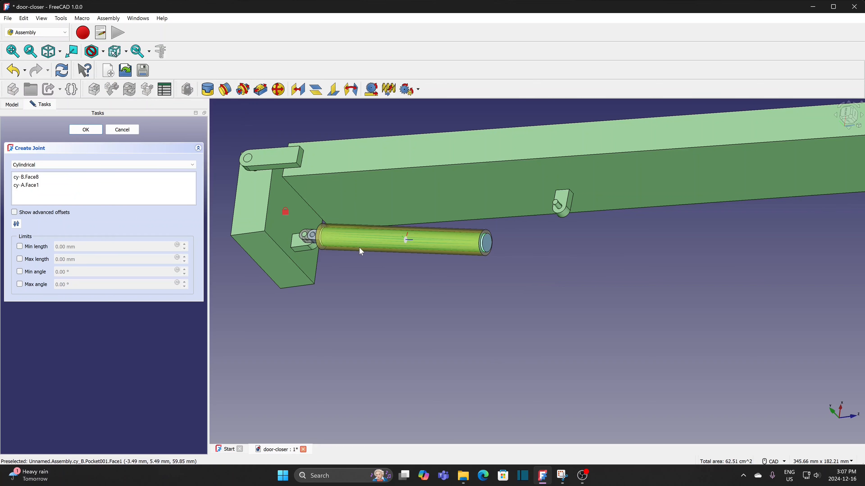
{"action": "left_click", "coordinate": [16, 224]}
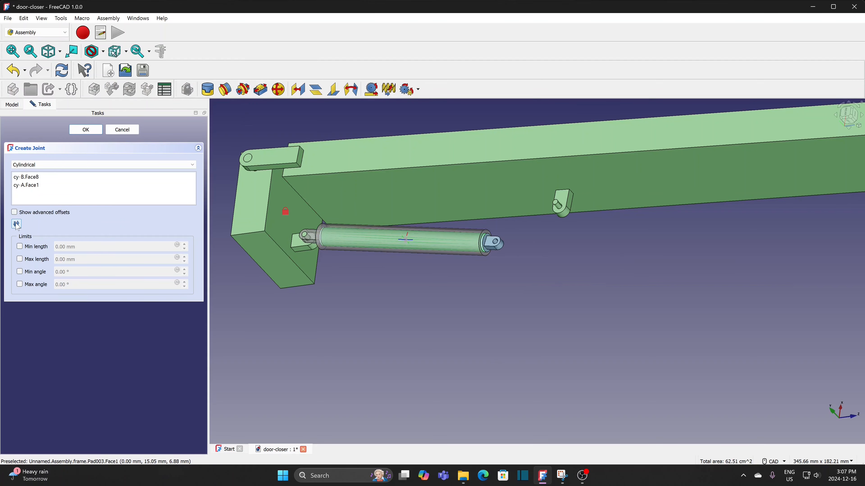
{"action": "left_click", "coordinate": [85, 130]}
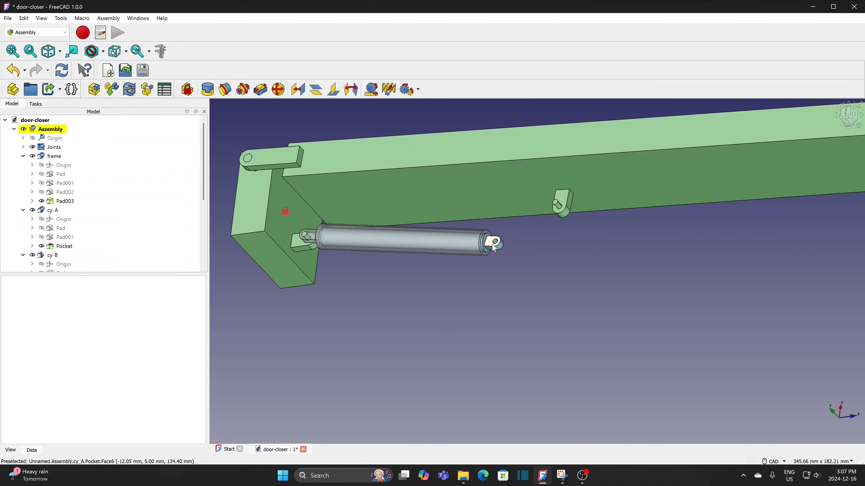
Extend cy-A out of cy-B towards the door's bracket and create a Revolute joint between cy-A's eye-hole edge and the bracket's pin edge.
{"action": "left_click_drag", "start_coordinate": [492, 248], "coordinate": [559, 250]}
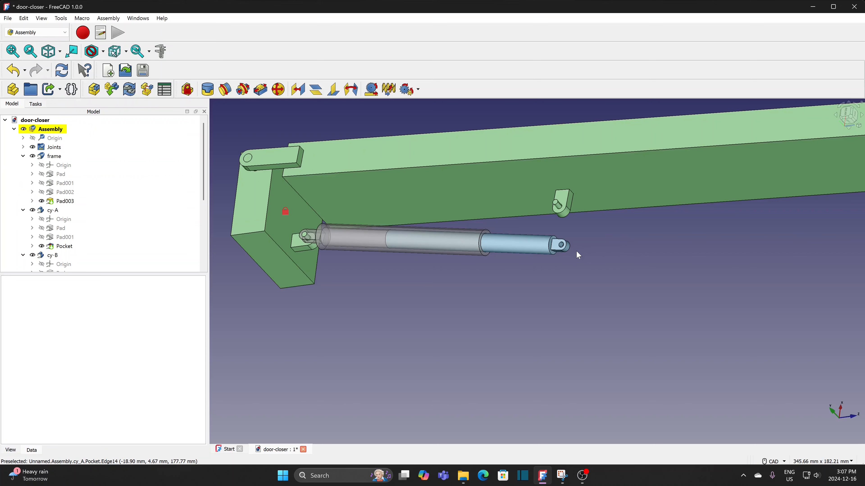
{"action": "scroll", "coordinate": [575, 247], "scroll_direction": "up", "scroll_amount": 3}
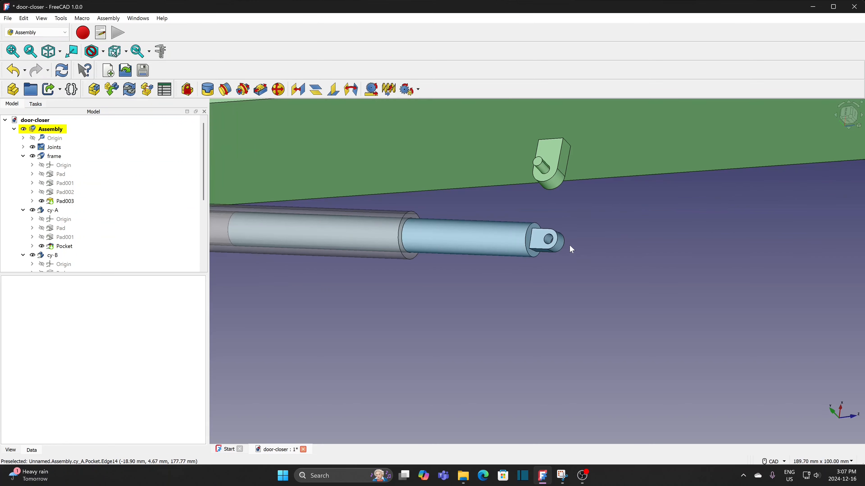
{"action": "left_click", "coordinate": [547, 240]}
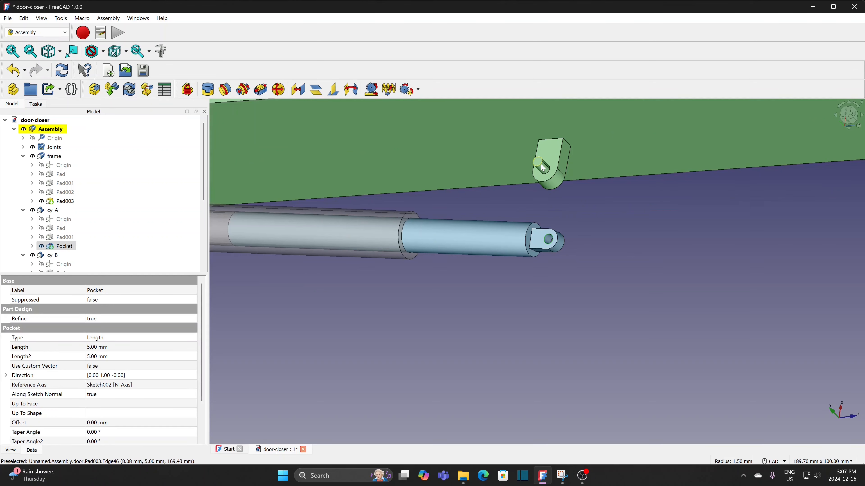
{"action": "left_click", "coordinate": [543, 168], "text": "ctrl"}
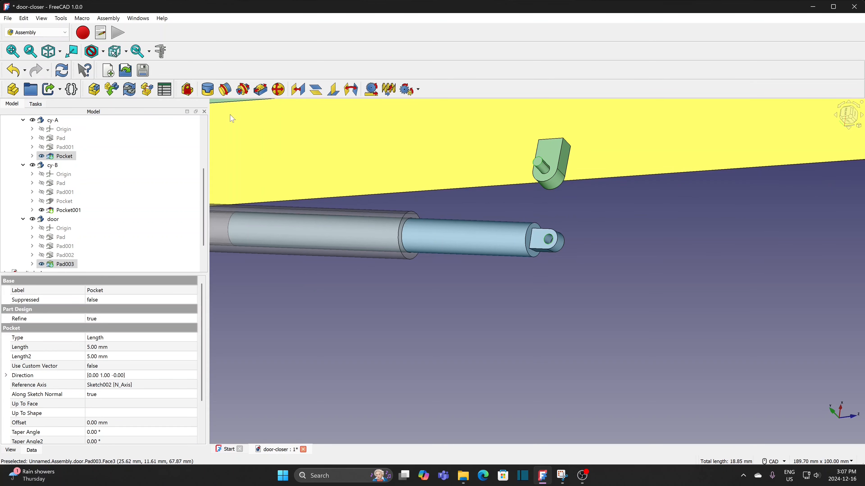
{"action": "left_click", "coordinate": [225, 89]}
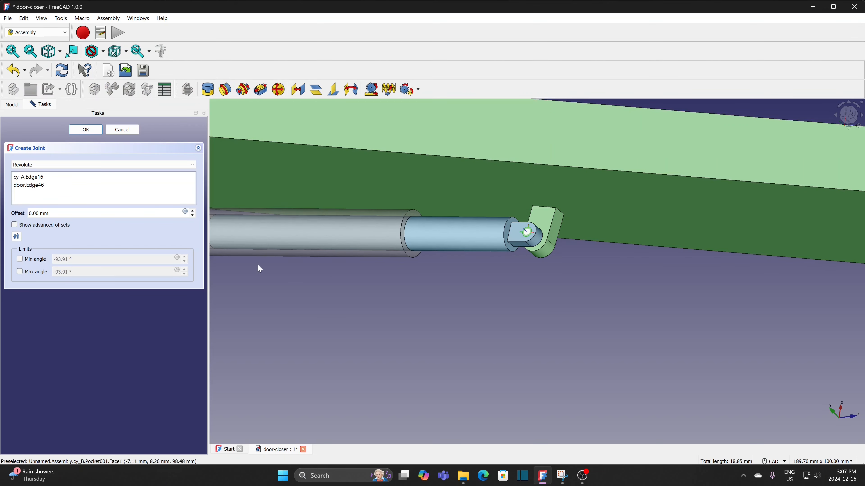
{"action": "left_click", "coordinate": [86, 130]}
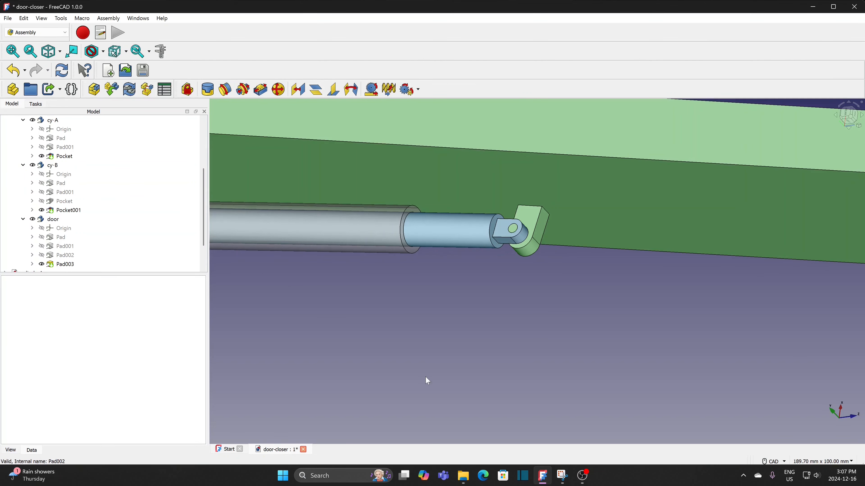
Swing the door about its hinge, in an angled view and a straight-on view, to check that the cylinder follows.
{"action": "scroll", "coordinate": [425, 377], "scroll_direction": "down", "scroll_amount": 3}
{"action": "scroll", "coordinate": [351, 379], "scroll_direction": "down", "scroll_amount": 4}
{"action": "middle_click_drag", "start_coordinate": [571, 414], "coordinate": [648, 362]}
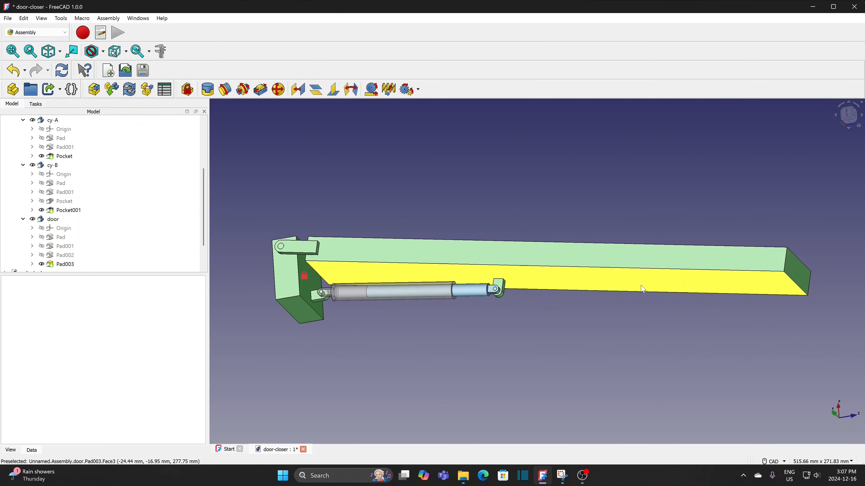
{"action": "mouse_move", "coordinate": [642, 285]}
{"action": "left_mouse_down"}
{"action": "mouse_move", "coordinate": [643, 206]}
{"action": "mouse_move", "coordinate": [639, 197]}
{"action": "mouse_move", "coordinate": [631, 254]}
{"action": "mouse_move", "coordinate": [621, 201]}
{"action": "left_mouse_up"}
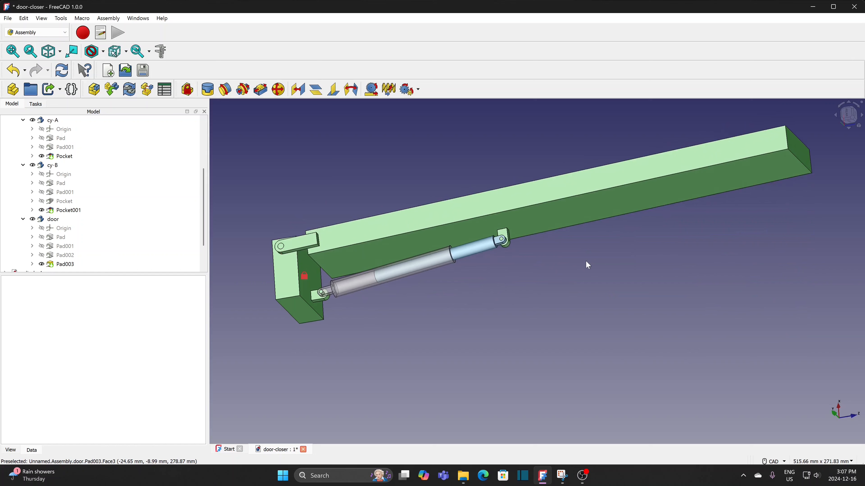
{"action": "left_click", "coordinate": [847, 115]}
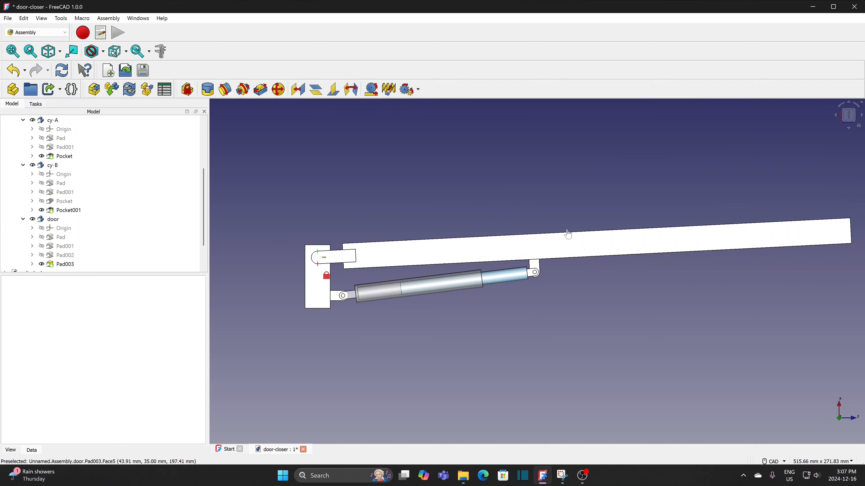
{"action": "mouse_move", "coordinate": [568, 255]}
{"action": "left_mouse_down"}
{"action": "mouse_move", "coordinate": [558, 197]}
{"action": "mouse_move", "coordinate": [561, 242]}
{"action": "left_mouse_up"}
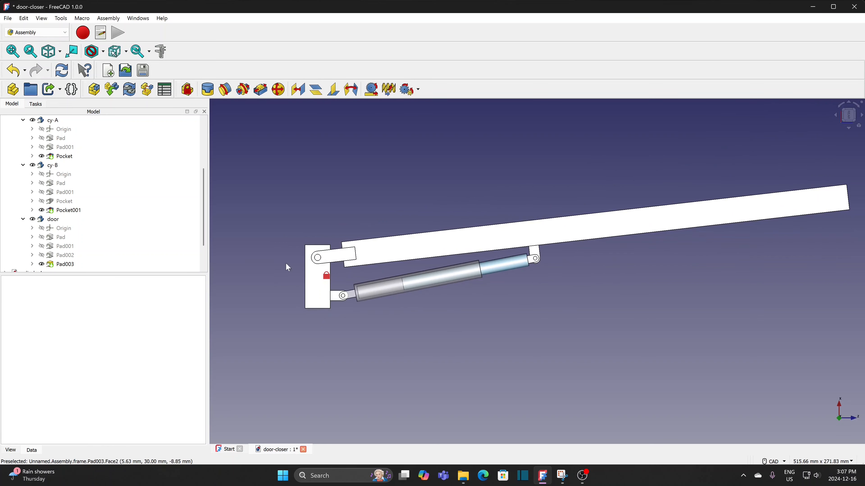
Edit the Revolute joint between door and frame: swing the door perpendicular to the frame and enable a maximum angle limit of -90°.
{"action": "left_click", "coordinate": [319, 260]}
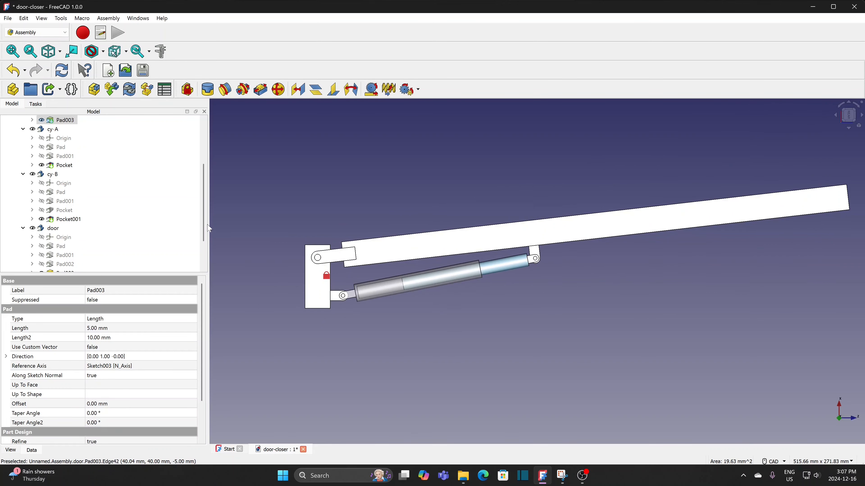
{"action": "left_click_drag", "start_coordinate": [204, 232], "coordinate": [206, 188]}
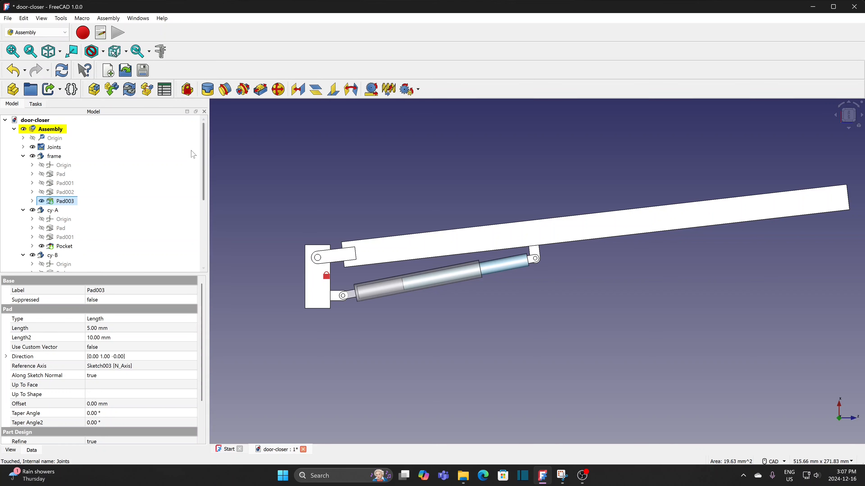
{"action": "left_click", "coordinate": [24, 147]}
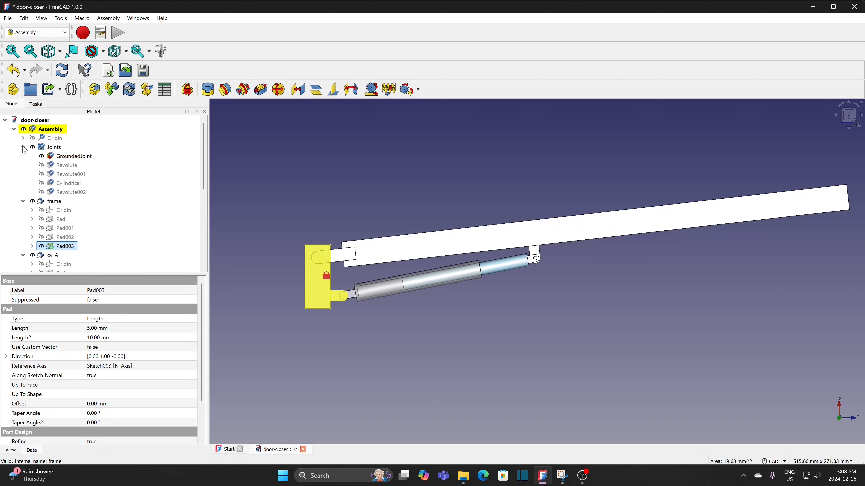
{"action": "double_click", "coordinate": [71, 167]}
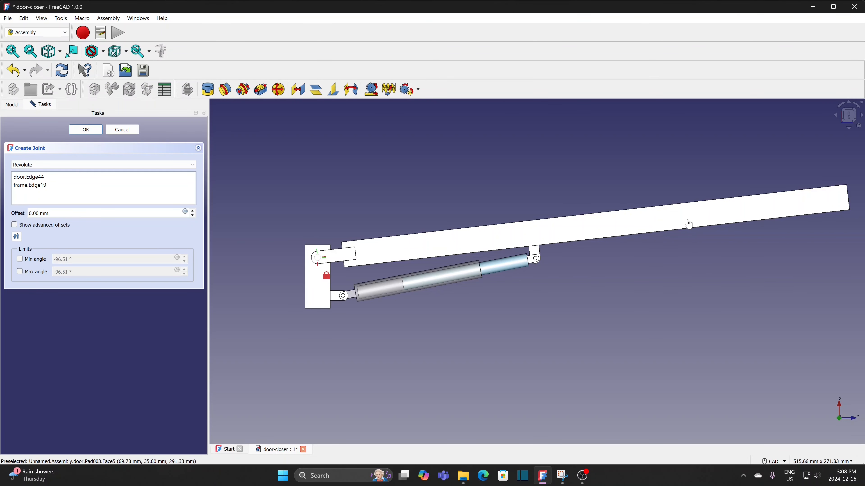
{"action": "left_click_drag", "start_coordinate": [687, 224], "coordinate": [392, 261]}
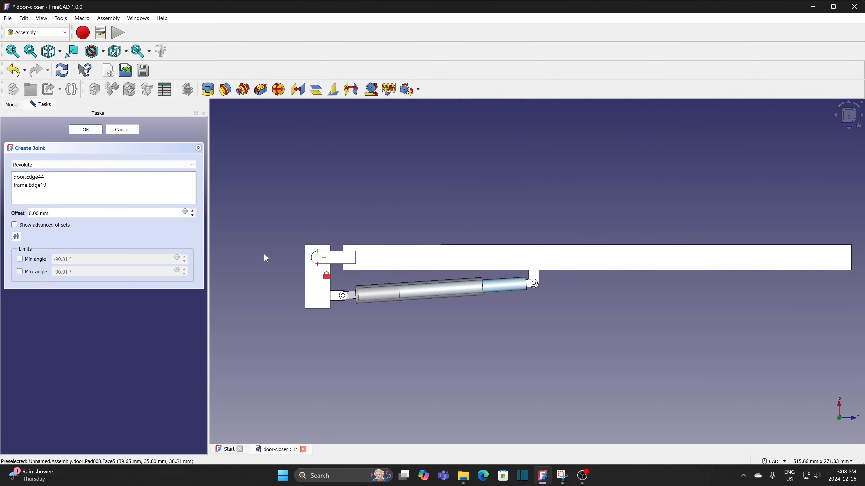
{"action": "left_click", "coordinate": [19, 260]}
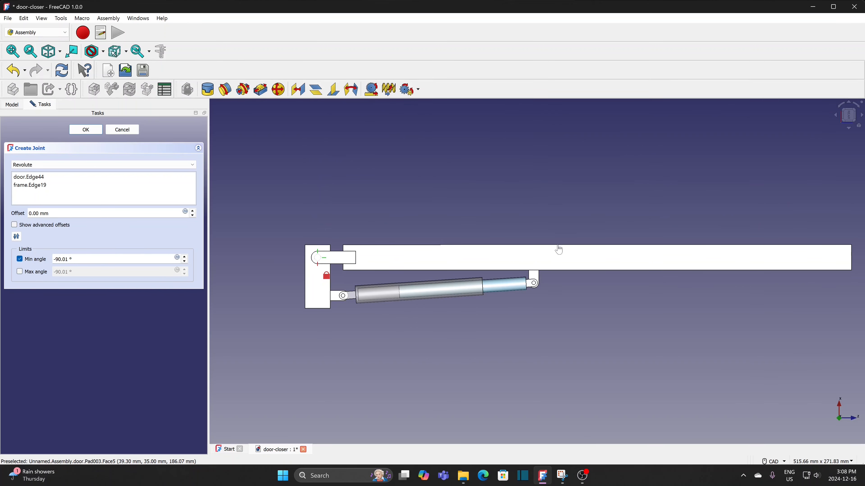
{"action": "left_click", "coordinate": [20, 272]}
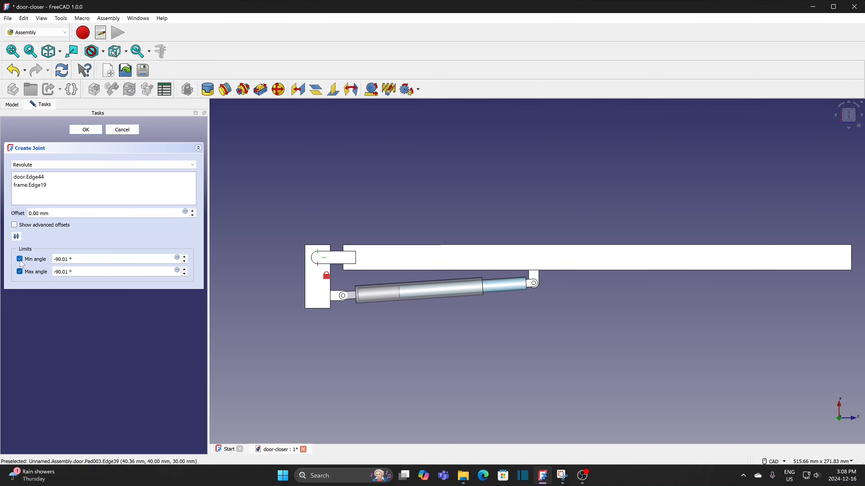
{"action": "left_click", "coordinate": [20, 259]}
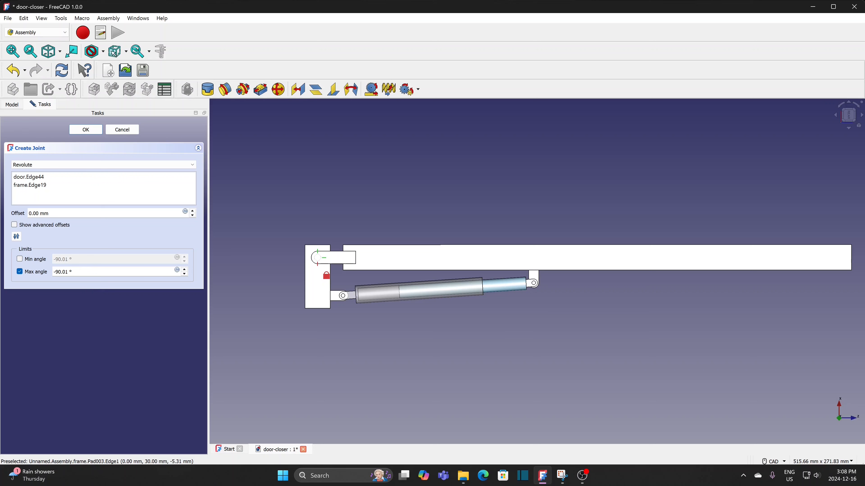
{"action": "left_click_drag", "start_coordinate": [84, 272], "coordinate": [23, 267]}
{"action": "type", "text": "-90"}
Swing the door in line with the frame, enable a minimum angle limit of -180° on the hinge joint, and accept the joint.
{"action": "left_click_drag", "start_coordinate": [539, 247], "coordinate": [320, 177]}
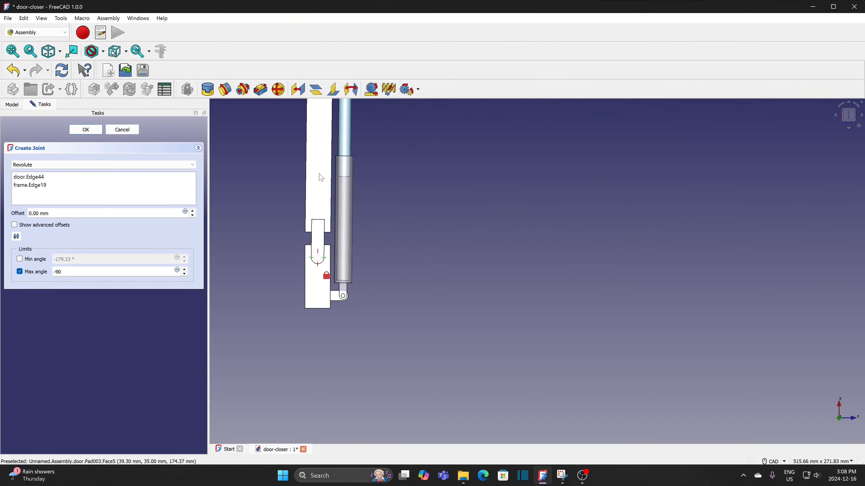
{"action": "left_click", "coordinate": [28, 260]}
{"action": "key", "text": "ctrl+a"}
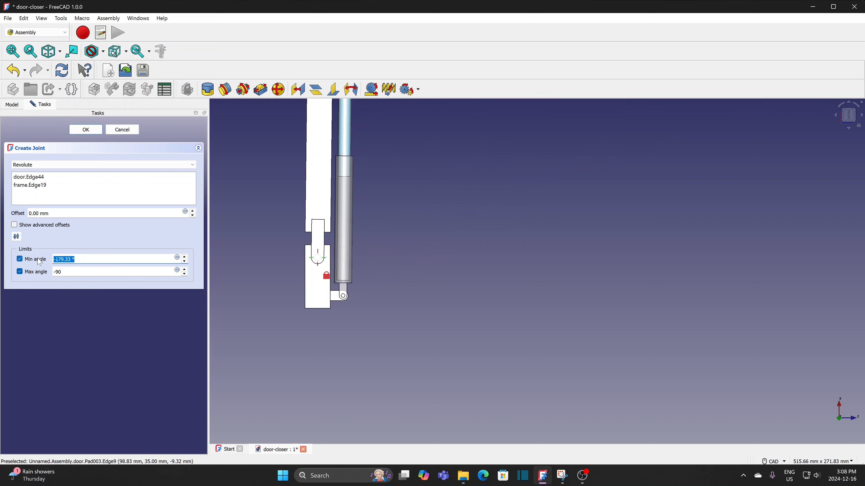
{"action": "type", "text": "-180"}
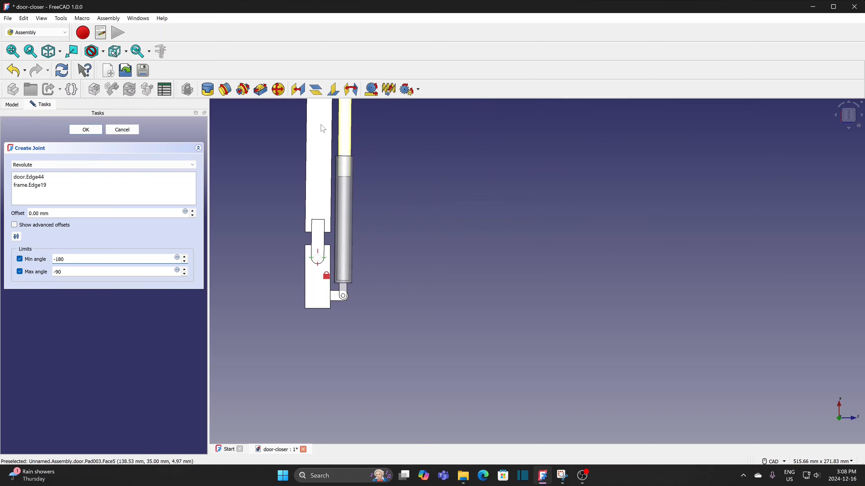
{"action": "key", "text": "Return"}
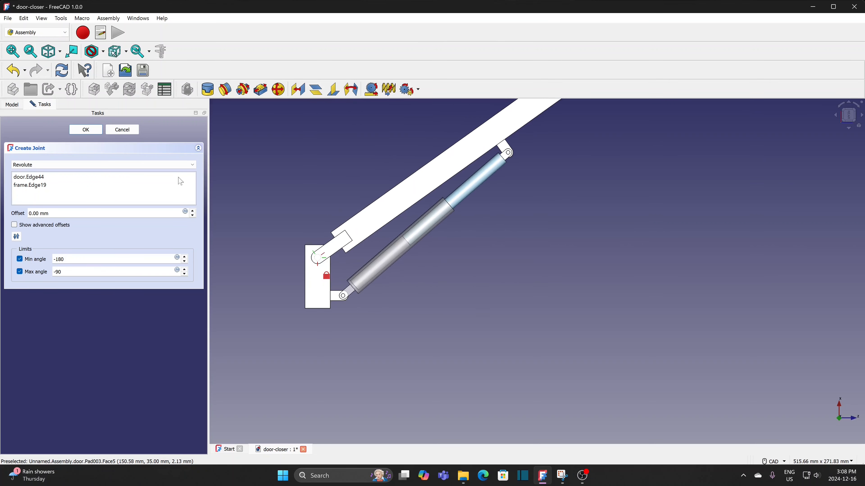
{"action": "left_click", "coordinate": [86, 129]}
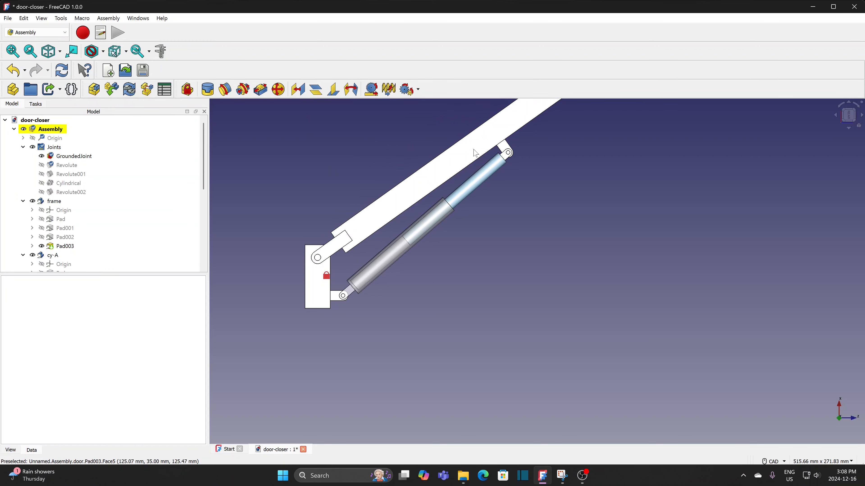
Swing the door about its hinge to test its motion against the joint's angle limits.
{"action": "scroll", "coordinate": [476, 154], "scroll_direction": "down", "scroll_amount": 2}
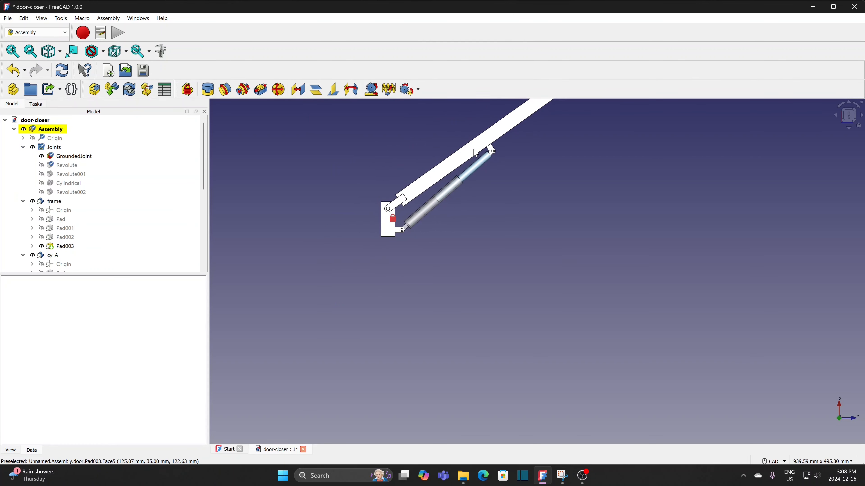
{"action": "middle_click_drag", "start_coordinate": [496, 136], "coordinate": [478, 242]}
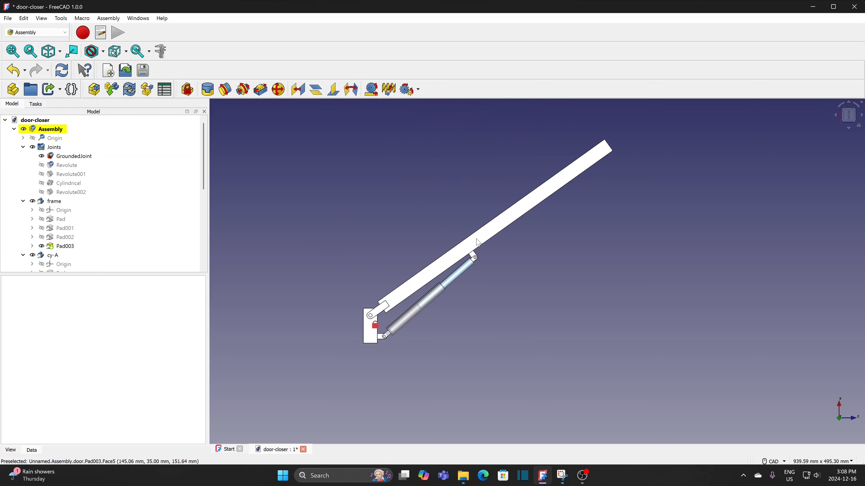
{"action": "left_click_drag", "start_coordinate": [477, 242], "coordinate": [471, 321]}
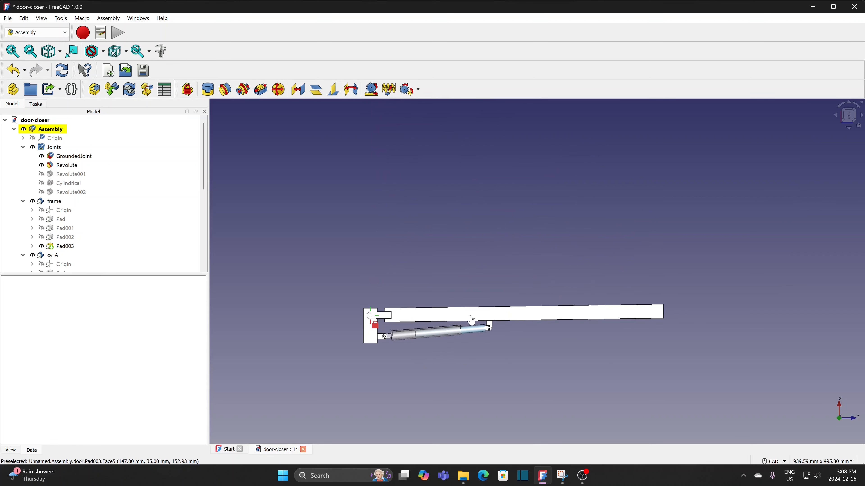
{"action": "scroll", "coordinate": [466, 360], "scroll_direction": "up", "scroll_amount": 3}
{"action": "mouse_move", "coordinate": [465, 359]}
{"action": "middle_mouse_down"}
{"action": "mouse_move", "coordinate": [470, 336]}
{"action": "mouse_move", "coordinate": [393, 322]}
{"action": "middle_mouse_up"}
{"action": "middle_click_drag", "start_coordinate": [290, 258], "coordinate": [591, 430]}
{"action": "left_click_drag", "start_coordinate": [649, 363], "coordinate": [501, 238]}
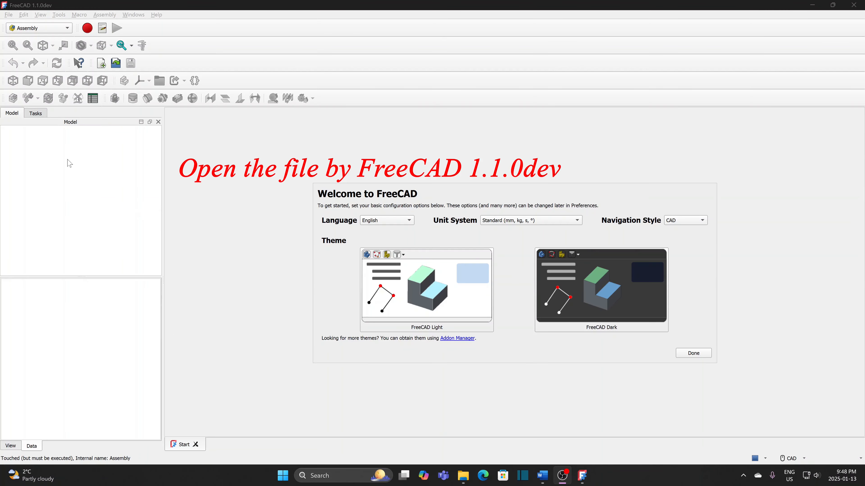
Open the door-closer document from the asm11-door-closer folder and acknowledge the file migration warning.
{"action": "left_click", "coordinate": [8, 15]}
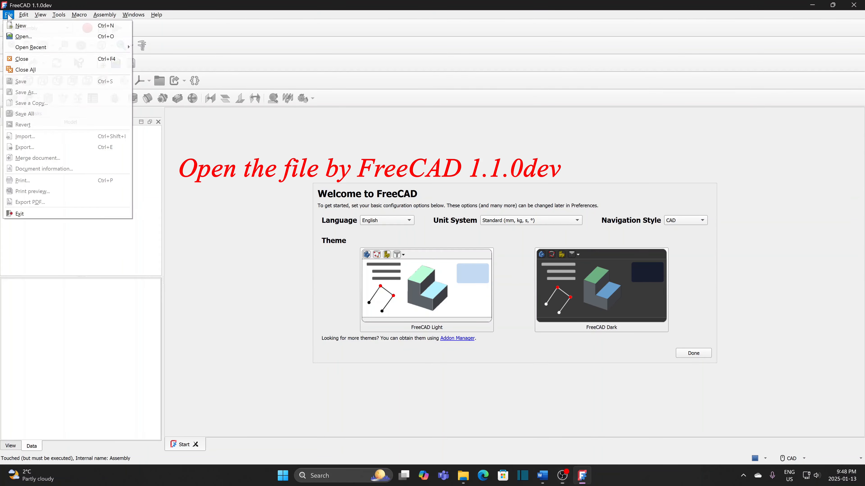
{"action": "left_click", "coordinate": [26, 41]}
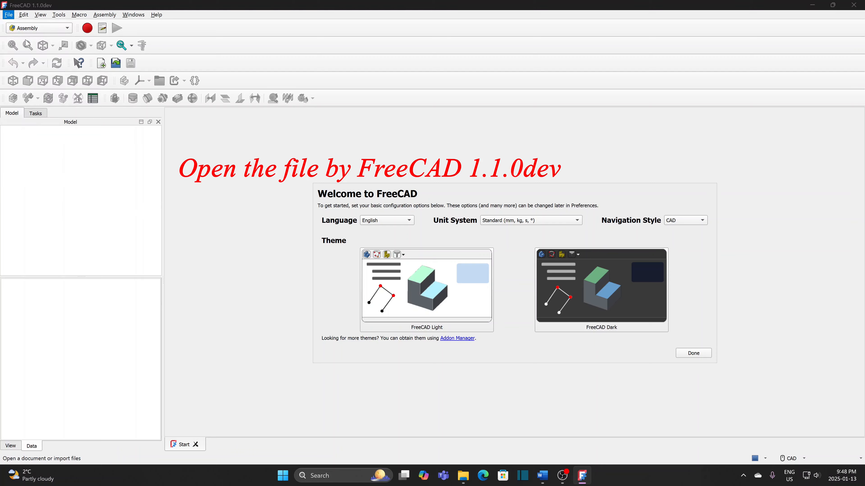
{"action": "left_click", "coordinate": [135, 153]}
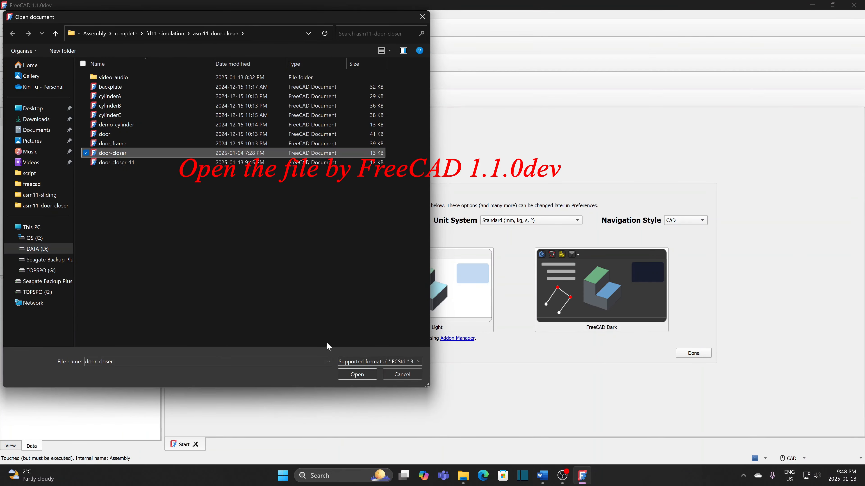
{"action": "left_click", "coordinate": [348, 374]}
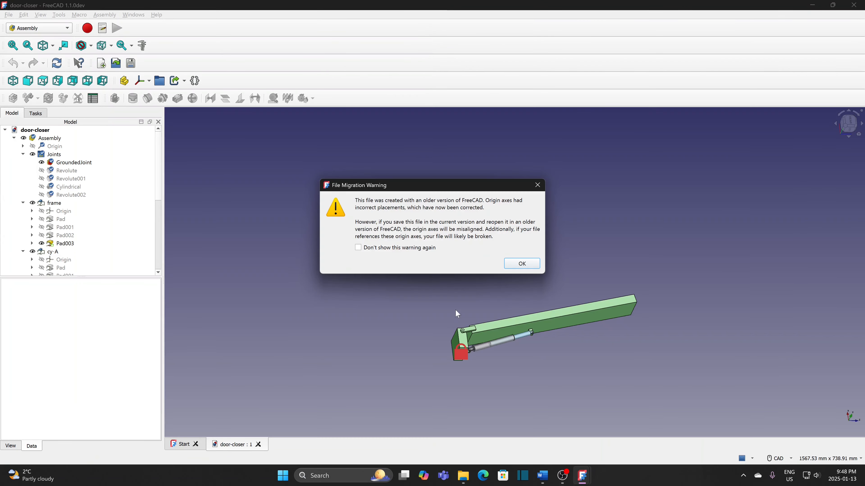
{"action": "left_click", "coordinate": [520, 264]}
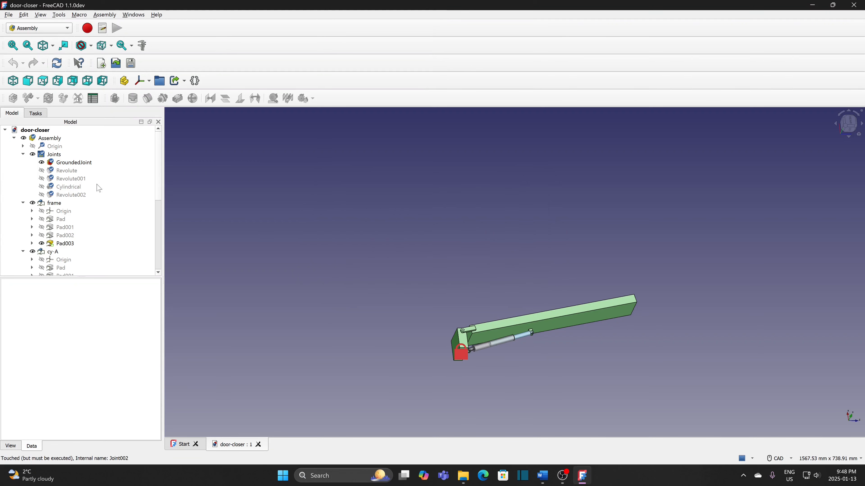
Edit the Revolute joint between door and frame: disable both angle limits, swing the door to about 1°, and accept the joint.
{"action": "double_click", "coordinate": [79, 171]}
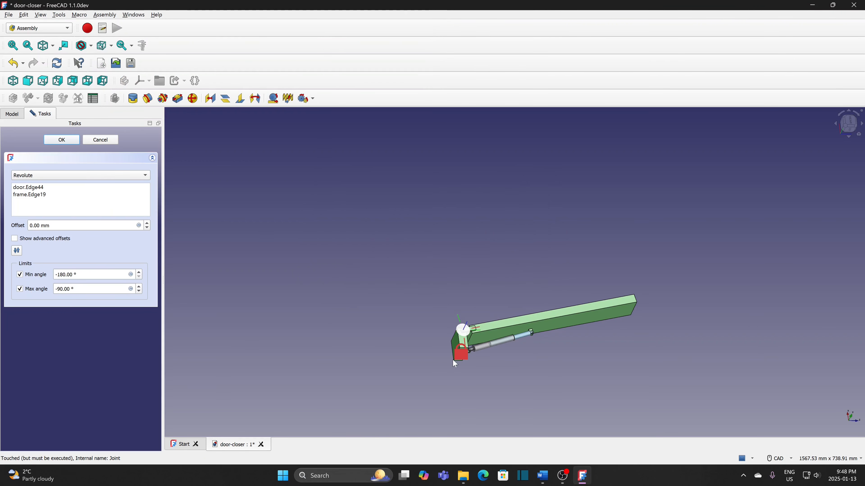
{"action": "left_click_drag", "start_coordinate": [530, 326], "coordinate": [435, 259]}
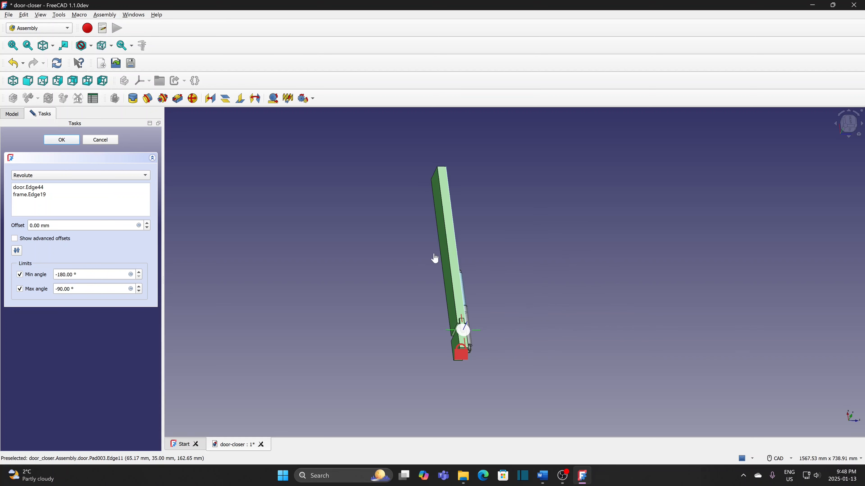
{"action": "left_click", "coordinate": [20, 275]}
{"action": "left_click", "coordinate": [20, 290]}
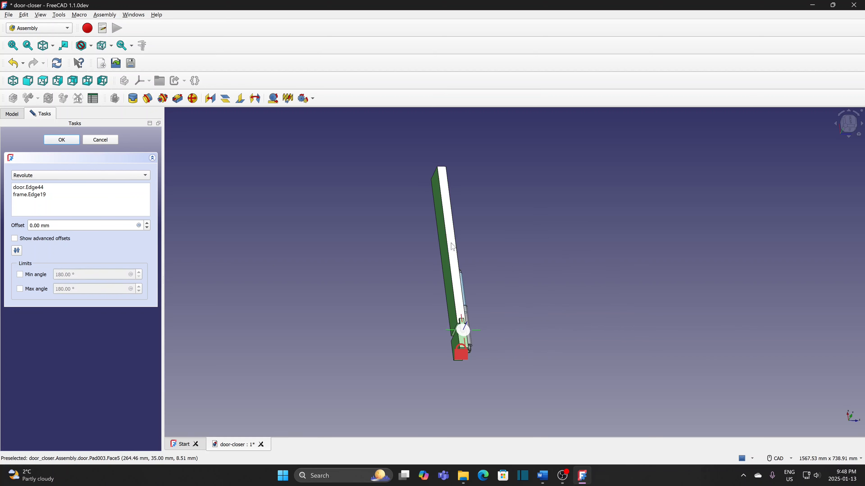
{"action": "left_click_drag", "start_coordinate": [481, 254], "coordinate": [456, 273]}
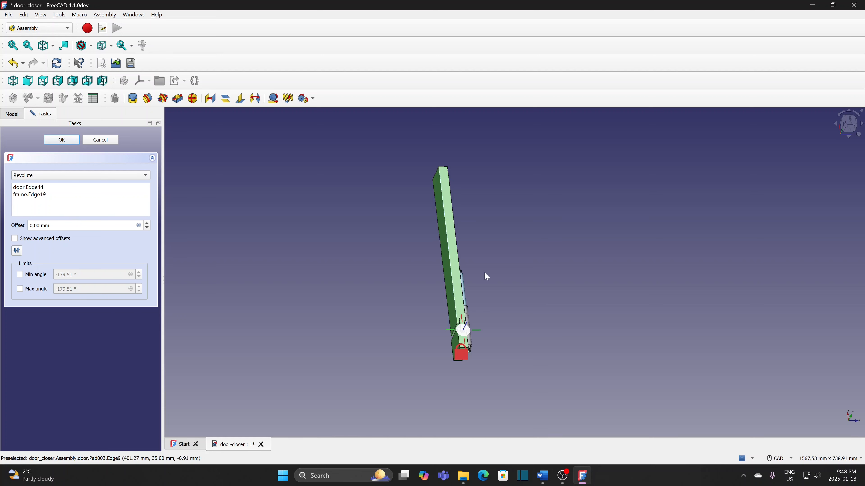
{"action": "scroll", "coordinate": [484, 272], "scroll_direction": "down", "scroll_amount": 3}
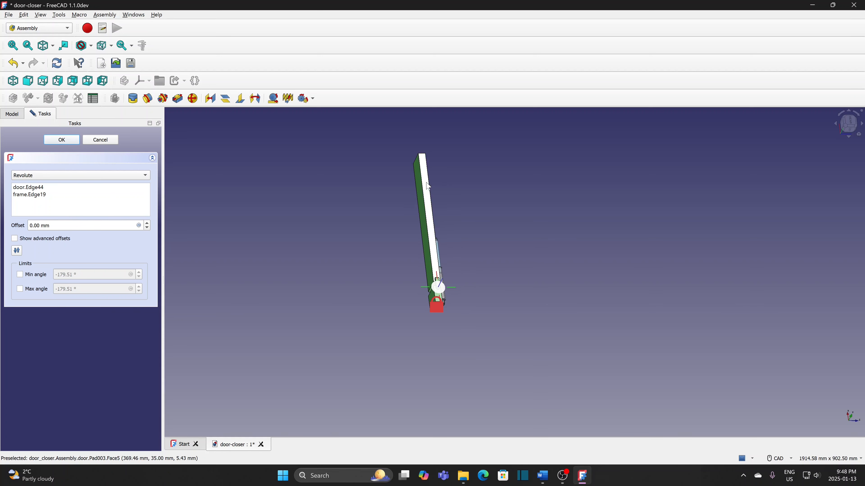
{"action": "left_click_drag", "start_coordinate": [425, 184], "coordinate": [439, 376]}
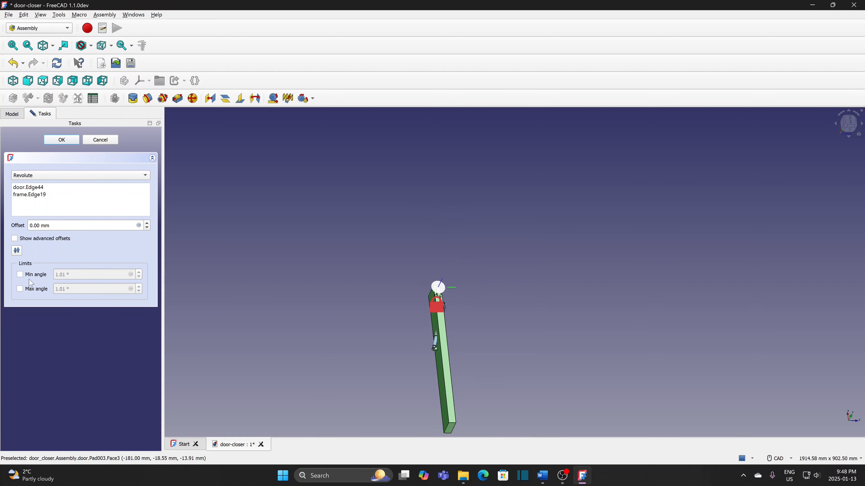
{"action": "left_click", "coordinate": [61, 141]}
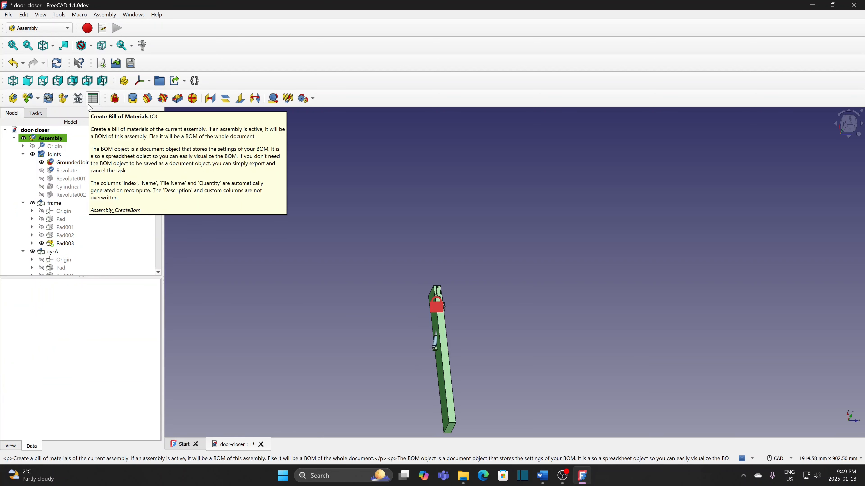
Create an assembly simulation with an angular motion on the Revolute joint, using the formula 0.6283*time.
{"action": "left_click", "coordinate": [78, 98]}
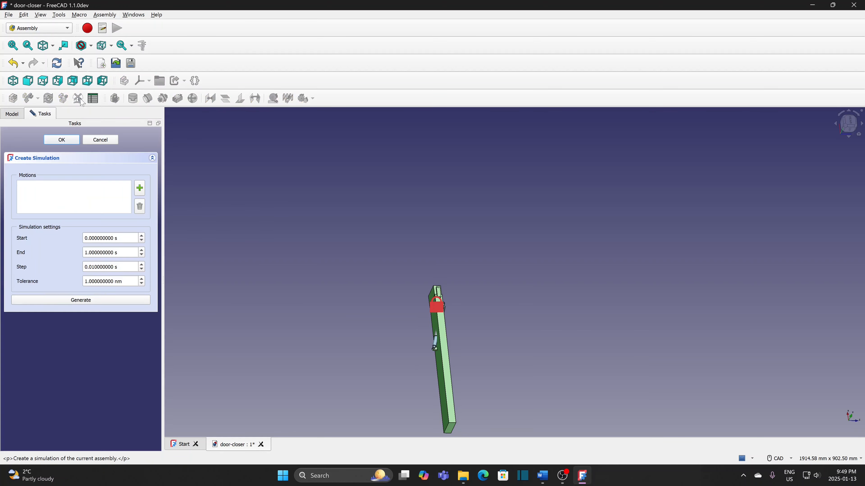
{"action": "left_click", "coordinate": [140, 189]}
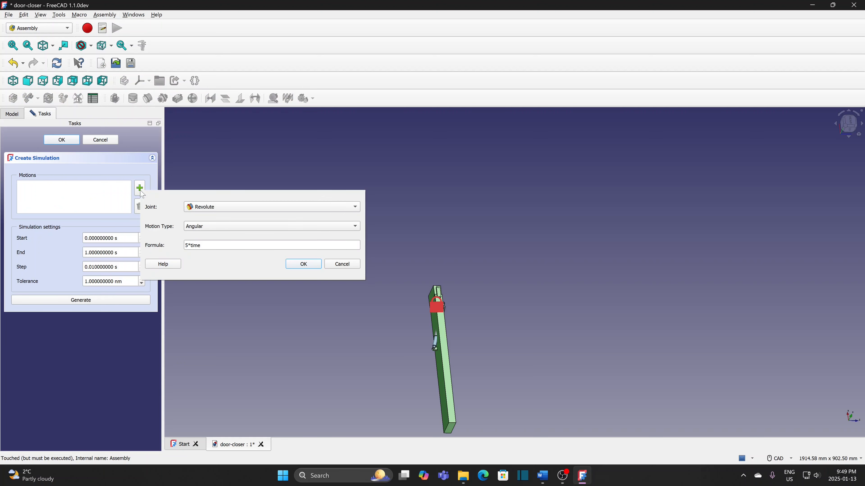
{"action": "left_click", "coordinate": [218, 210]}
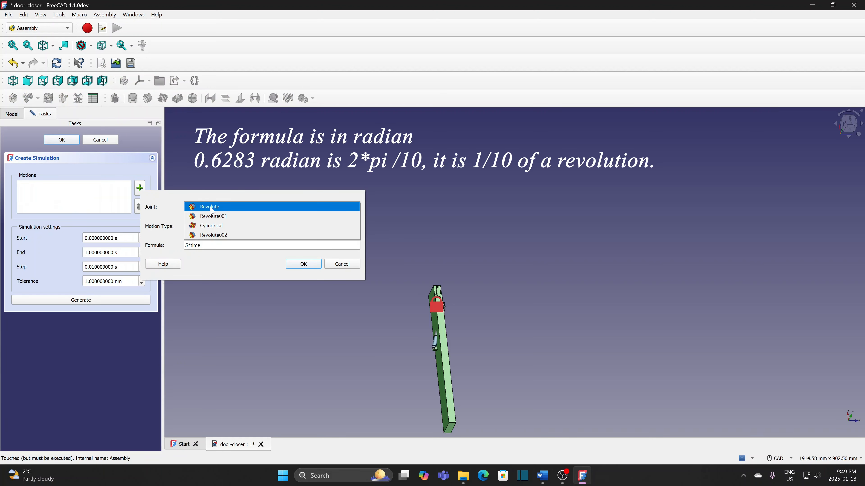
{"action": "left_click", "coordinate": [209, 207]}
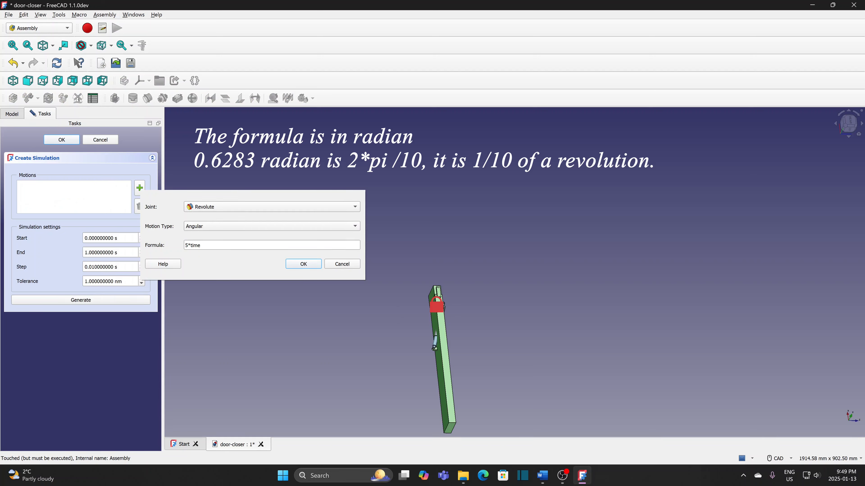
{"action": "left_click_drag", "start_coordinate": [188, 246], "coordinate": [185, 246]}
{"action": "left_click", "coordinate": [294, 265]}
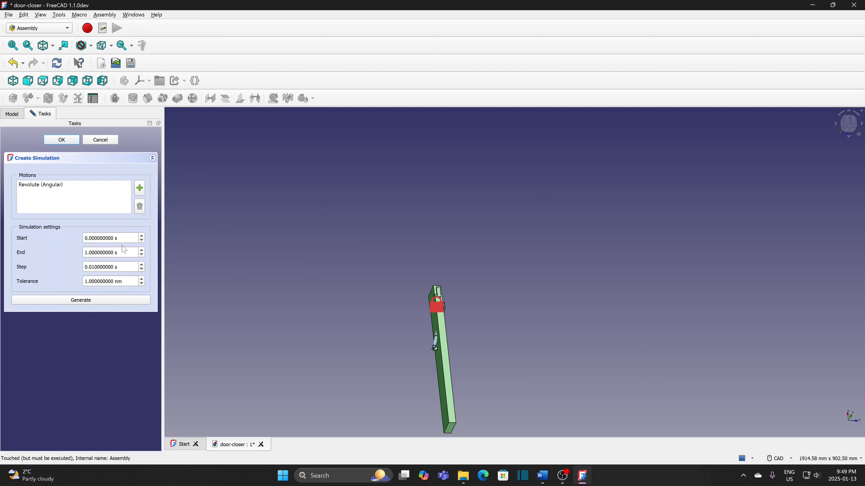
Set the simulation's step to 0.05 s and end to 5 s, generate and preview the door's swing, and accept the simulation.
{"action": "left_click", "coordinate": [127, 267]}
{"action": "type", "text": "0.05"}
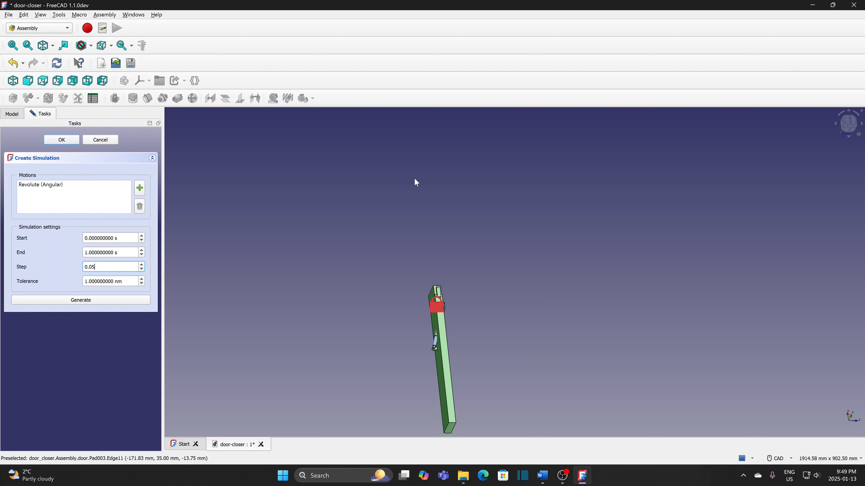
{"action": "key", "text": "shift+Tab"}
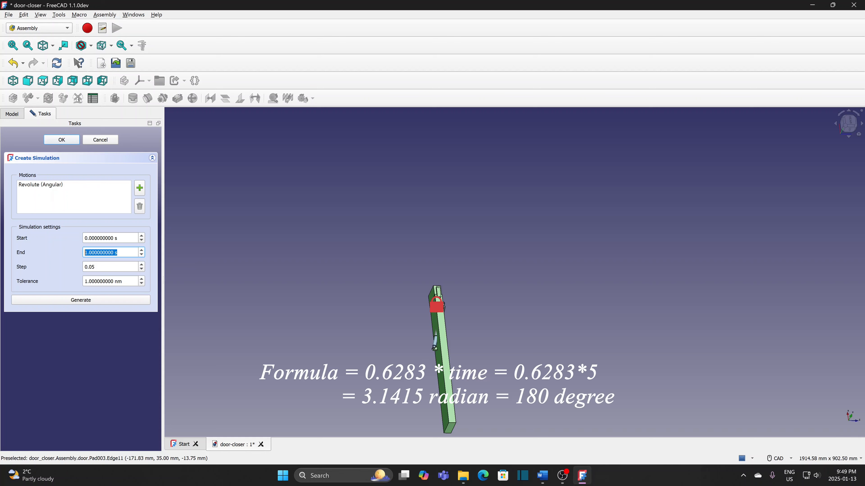
{"action": "type", "text": "5"}
{"action": "left_click", "coordinate": [72, 301]}
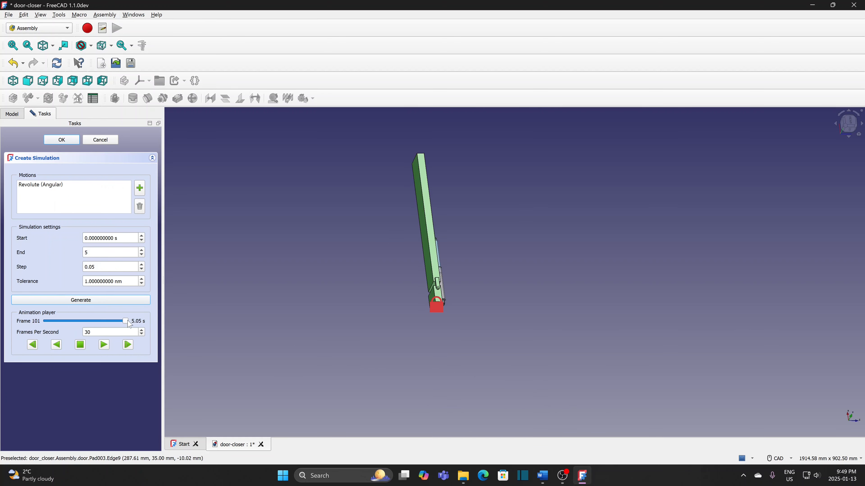
{"action": "mouse_move", "coordinate": [127, 325]}
{"action": "left_mouse_down"}
{"action": "mouse_move", "coordinate": [43, 326]}
{"action": "mouse_move", "coordinate": [134, 329]}
{"action": "left_mouse_up"}
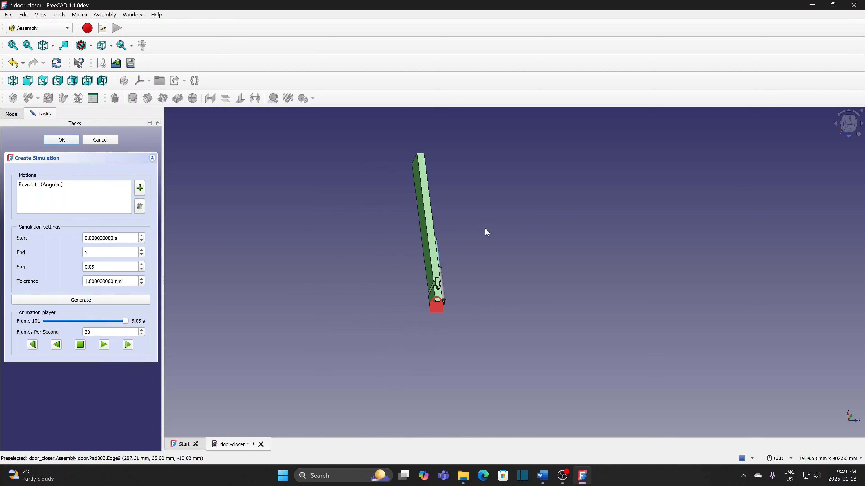
{"action": "left_click", "coordinate": [62, 140]}
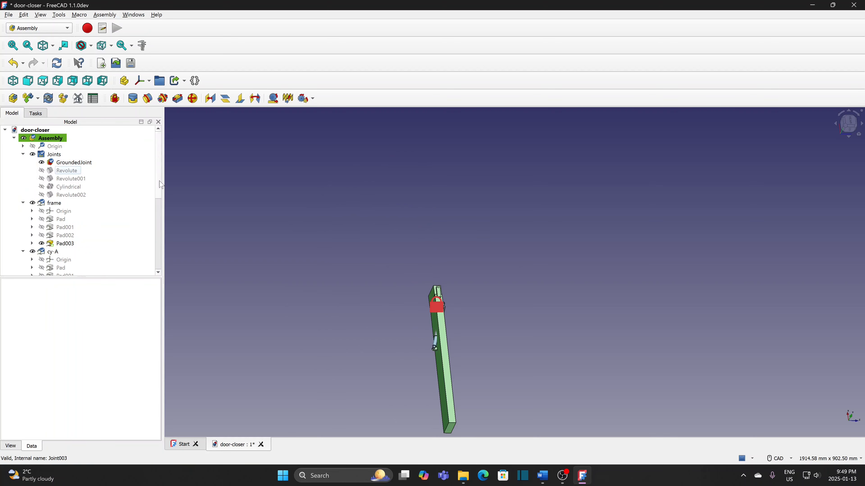
Examine the formula of the Revolute (Angular) motion stored under the new simulation in the model tree.
{"action": "left_click_drag", "start_coordinate": [158, 194], "coordinate": [151, 276]}
{"action": "left_click", "coordinate": [24, 236]}
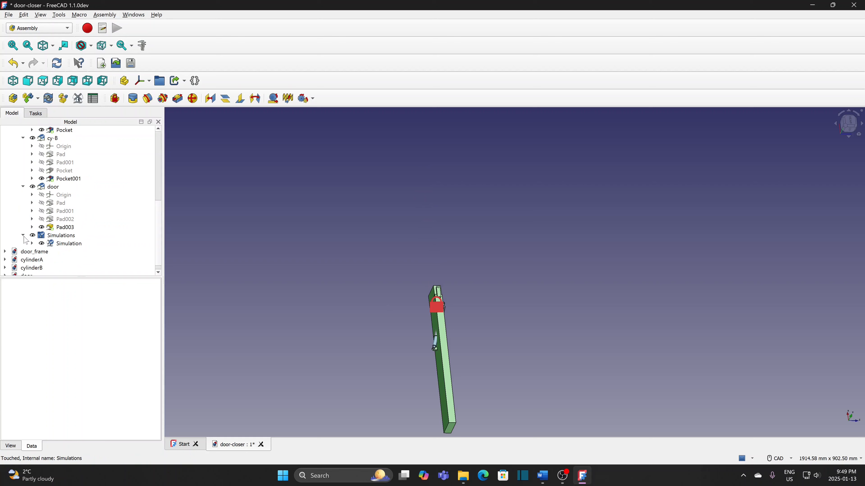
{"action": "left_click", "coordinate": [32, 244]}
{"action": "left_click", "coordinate": [79, 252]}
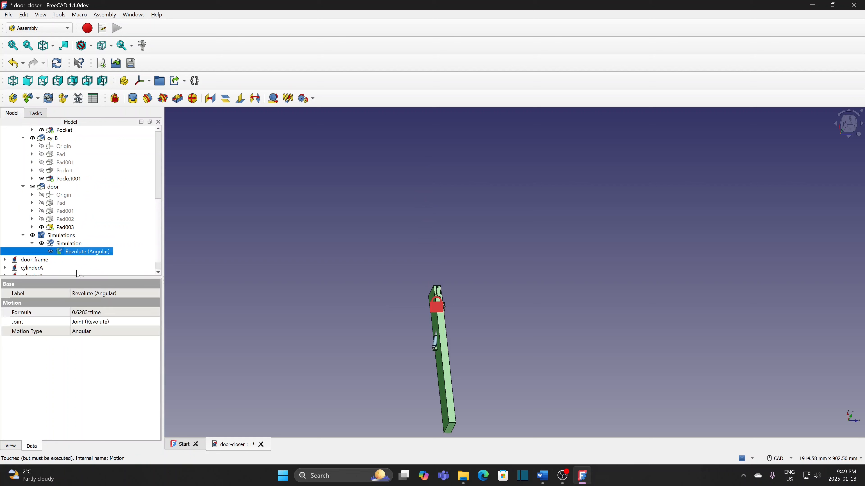
{"action": "left_click", "coordinate": [73, 313]}
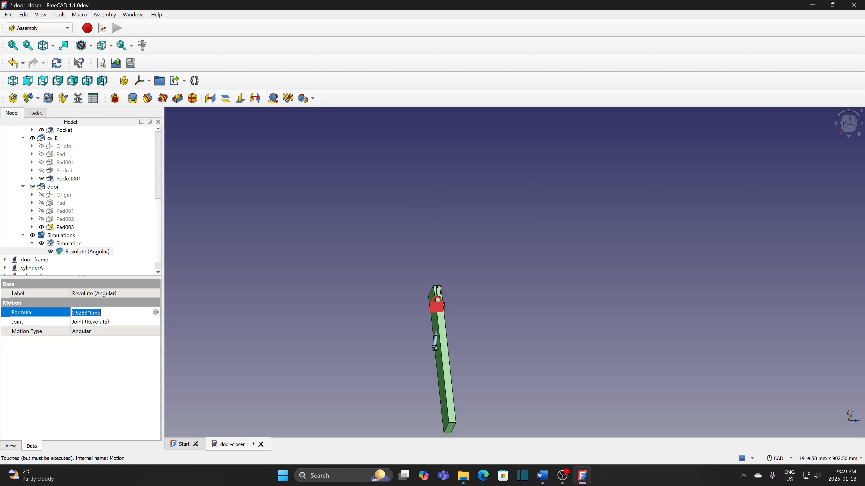
{"action": "type", "text": "-"}
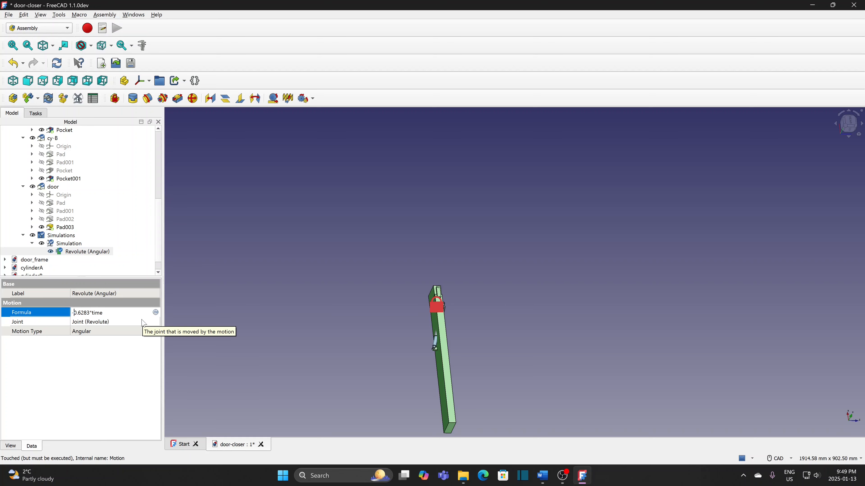
{"action": "left_click", "coordinate": [184, 299]}
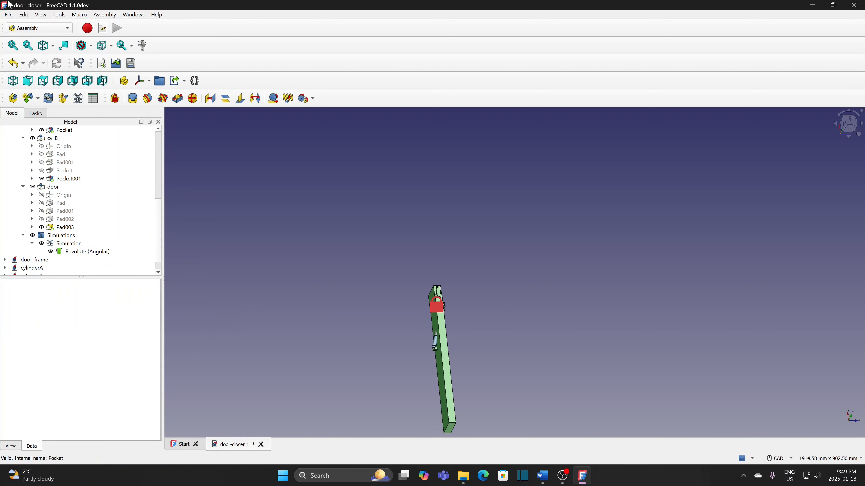
Save the door-closer document in its existing file.
{"action": "left_click", "coordinate": [8, 15]}
{"action": "left_click", "coordinate": [17, 80]}
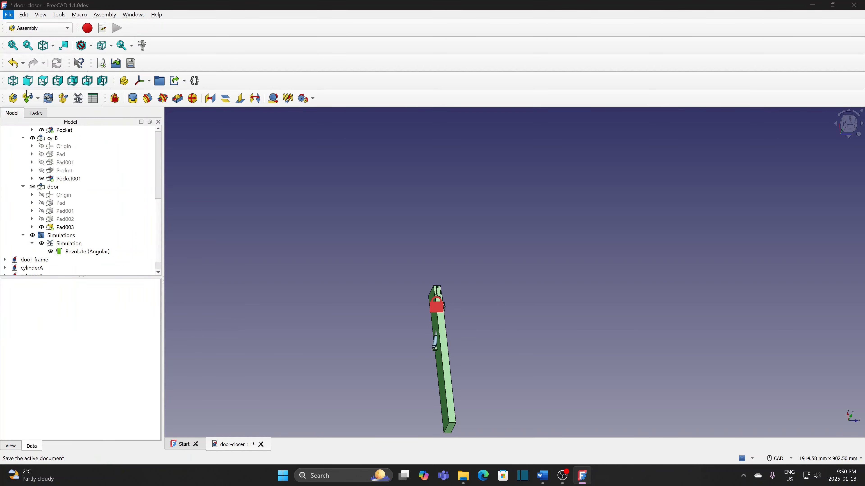
{"action": "left_click", "coordinate": [482, 250]}
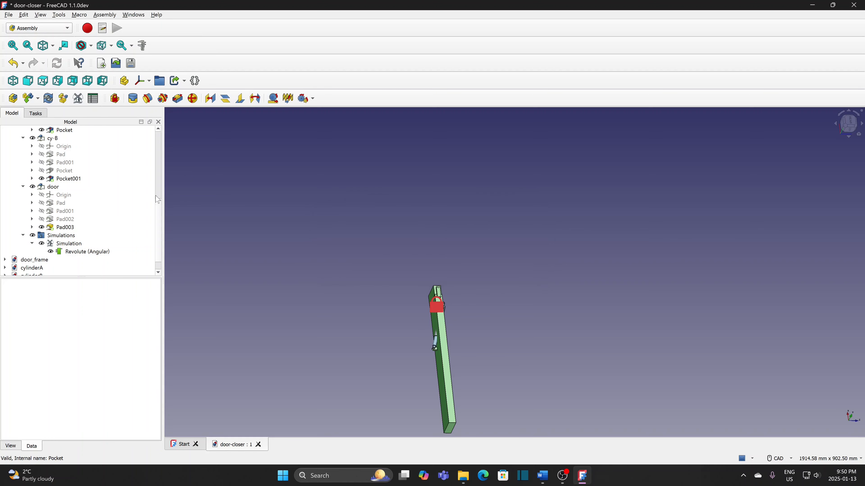
Reopen the saved simulation, generate it, and scrub the animation back to frame 58 to examine the door's swing.
{"action": "left_click", "coordinate": [68, 244]}
{"action": "double_click", "coordinate": [67, 245]}
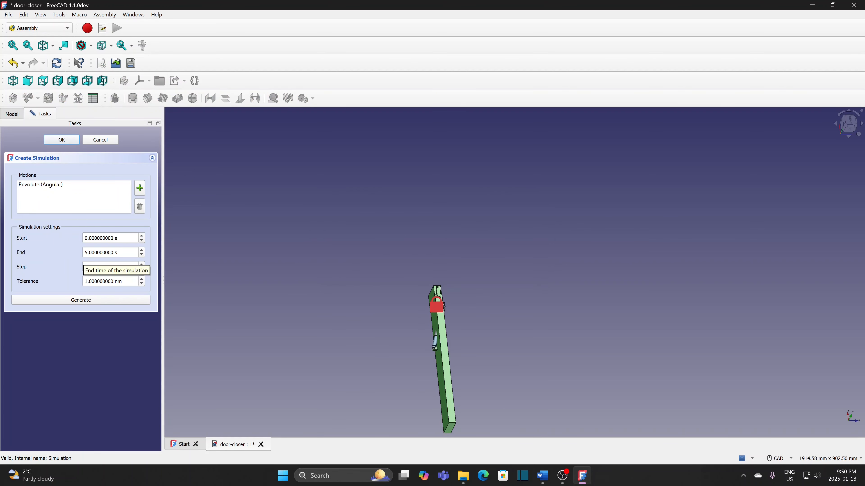
{"action": "left_click", "coordinate": [78, 300]}
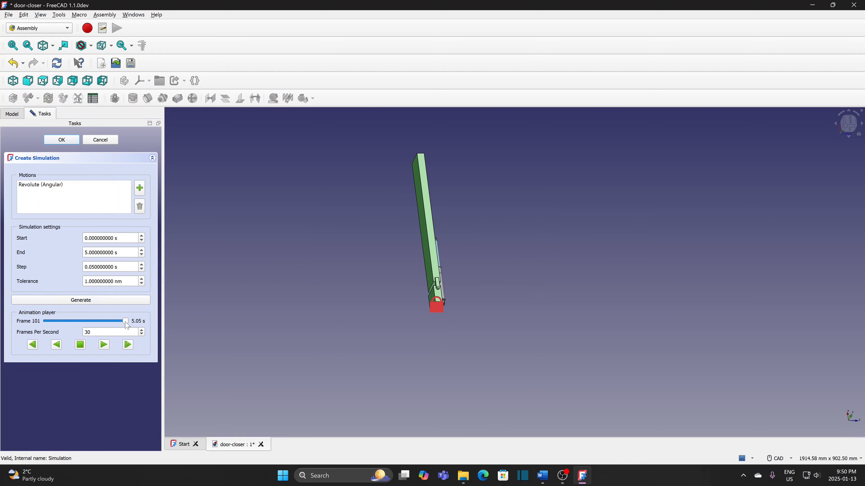
{"action": "mouse_move", "coordinate": [126, 324]}
{"action": "left_mouse_down"}
{"action": "mouse_move", "coordinate": [87, 324]}
{"action": "mouse_move", "coordinate": [128, 322]}
{"action": "left_mouse_up"}
{"action": "left_click_drag", "start_coordinate": [125, 322], "coordinate": [90, 322]}
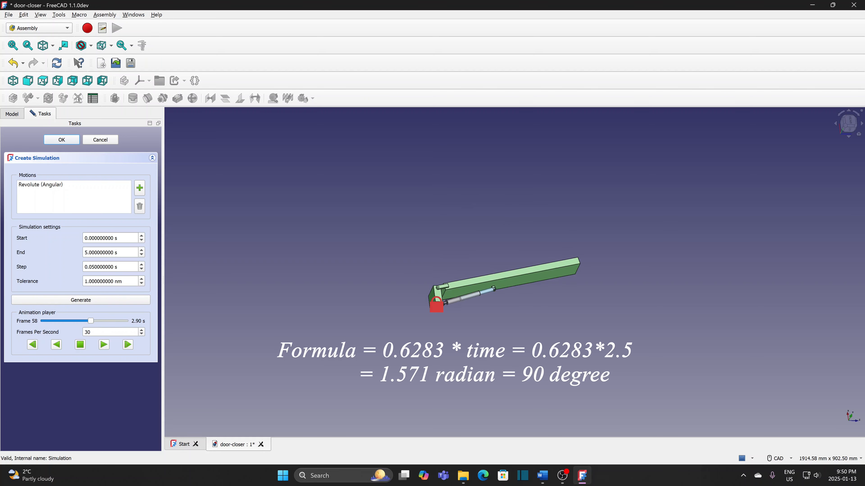
Set the simulation's start time to 2.5 s and regenerate the animation.
{"action": "left_click_drag", "start_coordinate": [117, 238], "coordinate": [66, 243]}
{"action": "type", "text": "2.5"}
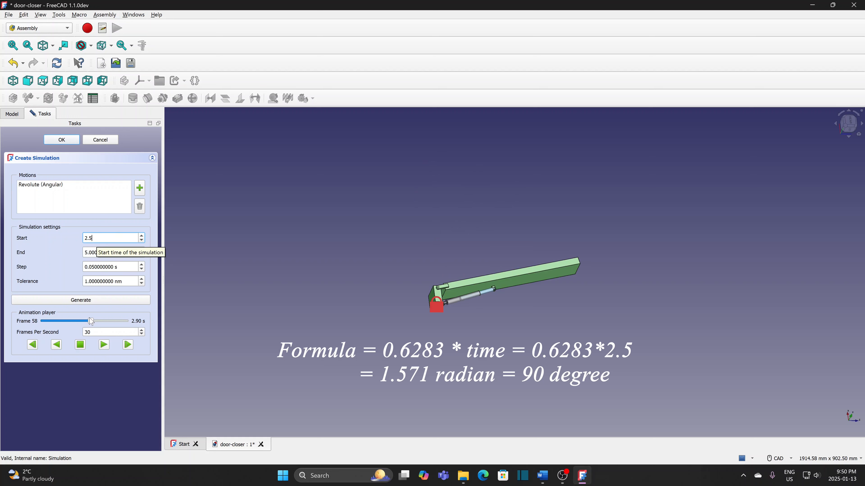
{"action": "left_click", "coordinate": [81, 301]}
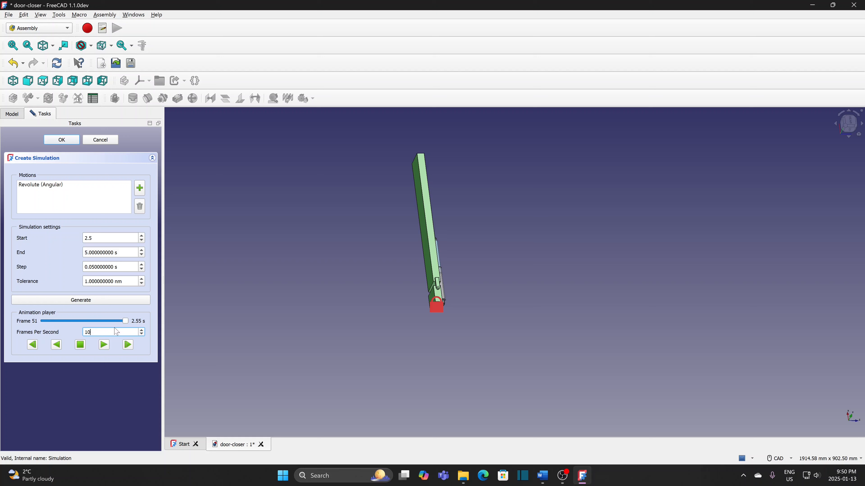
Play the animation at 10 frames per second, stop it, and resume playback at 5 frames per second.
{"action": "mouse_move", "coordinate": [127, 326]}
{"action": "left_mouse_down"}
{"action": "mouse_move", "coordinate": [55, 327]}
{"action": "mouse_move", "coordinate": [139, 332]}
{"action": "left_mouse_up"}
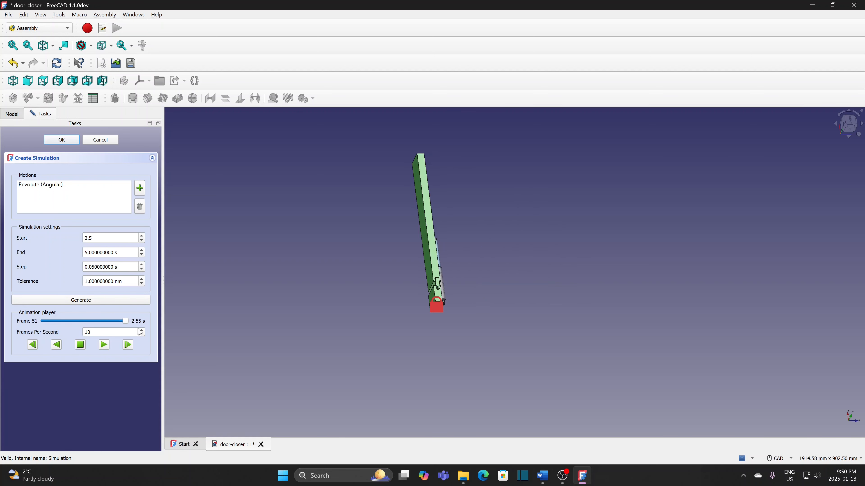
{"action": "left_click", "coordinate": [104, 346]}
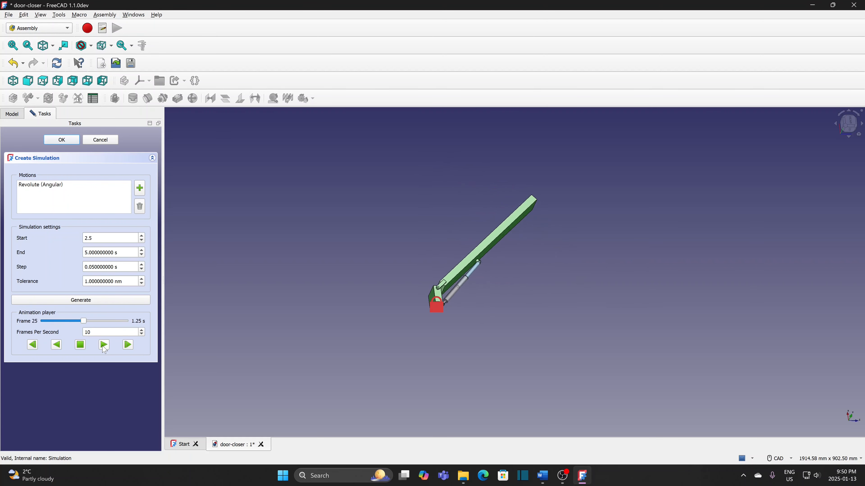
{"action": "left_click", "coordinate": [80, 345]}
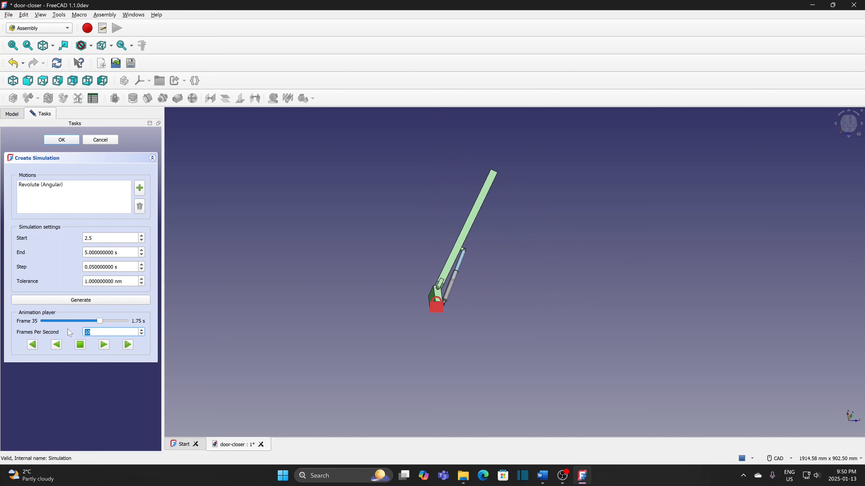
{"action": "left_click", "coordinate": [110, 349]}
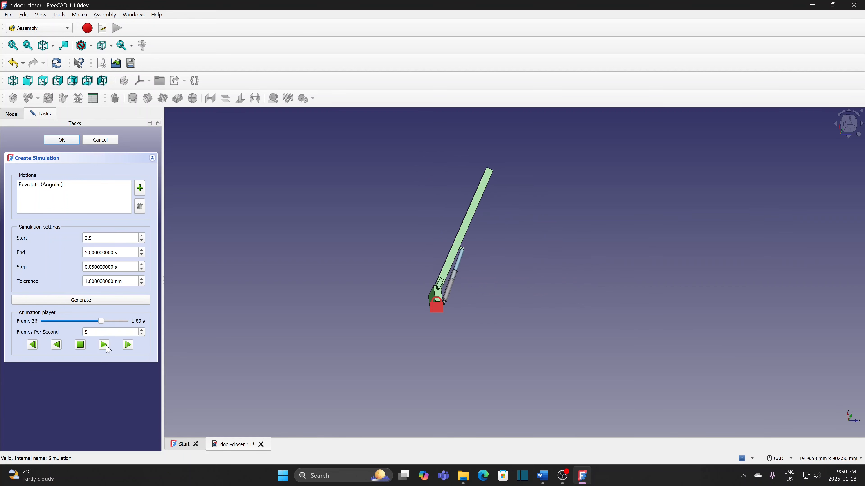